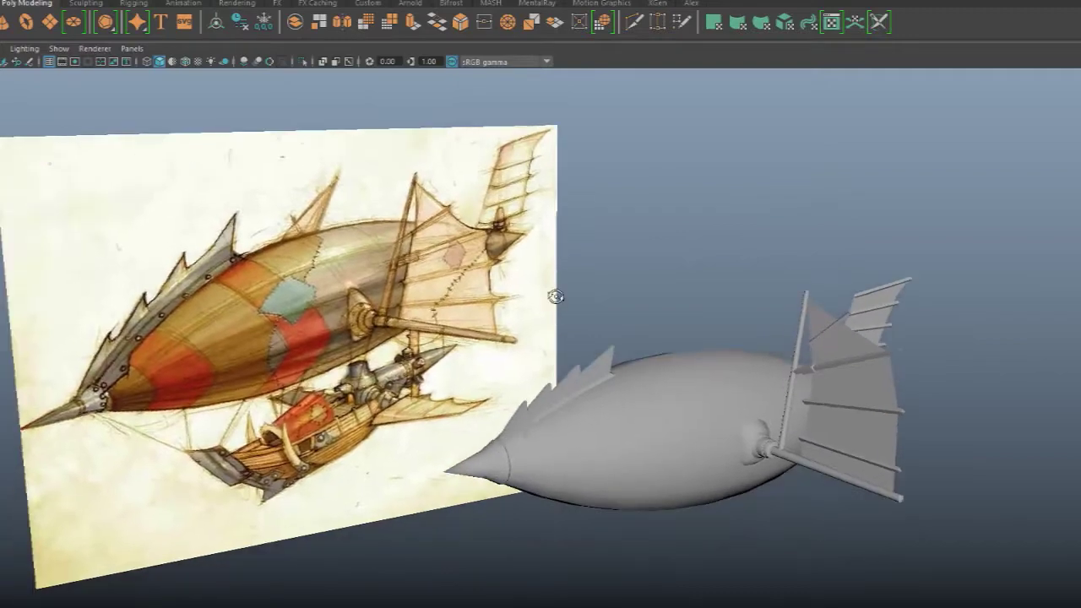
- Examine the airship model against the reference drawing from several angles, focusing on the side and tail fins
click(203, 232)
click(732, 196)
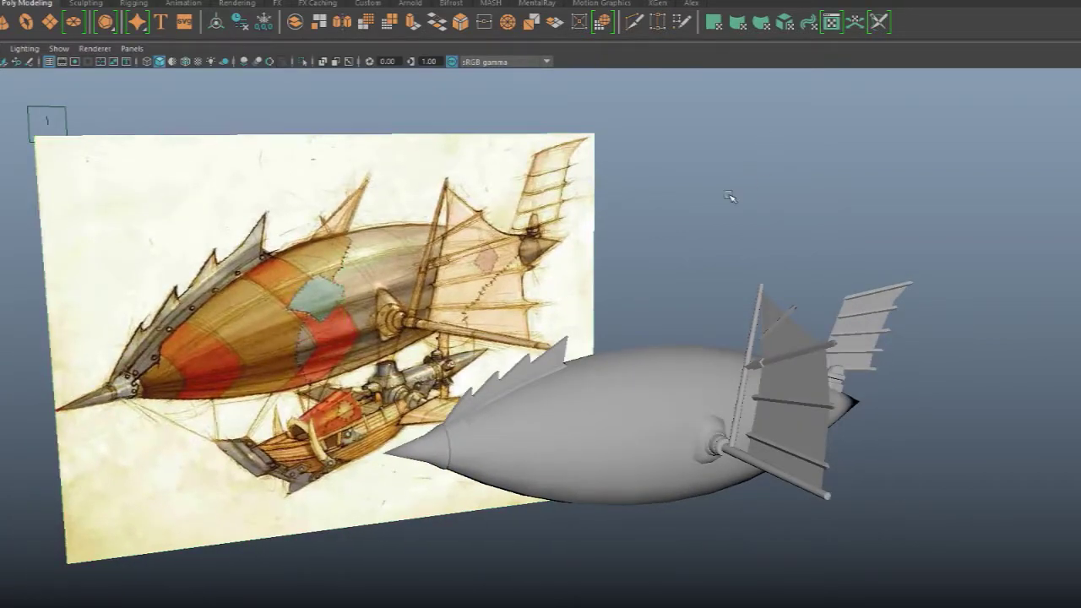
alt+middle_drag(731, 197, 687, 205)
alt+drag(687, 205, 683, 208)
alt+right_drag(683, 208, 525, 257)
click(455, 269)
alt+right_drag(455, 269, 483, 260)
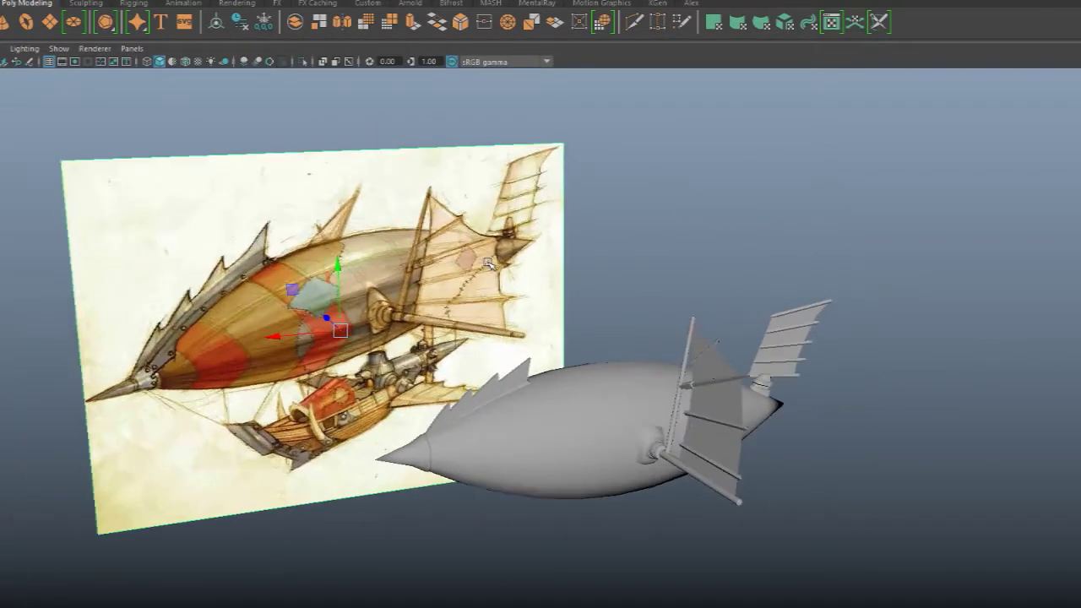
alt+middle_drag(483, 260, 444, 255)
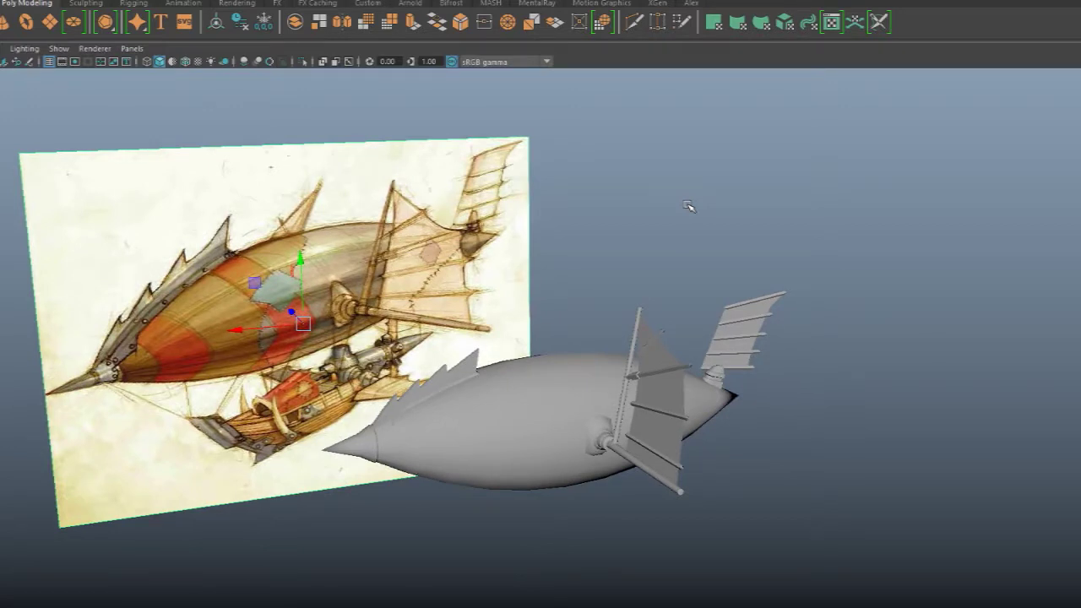
alt+drag(688, 205, 569, 270)
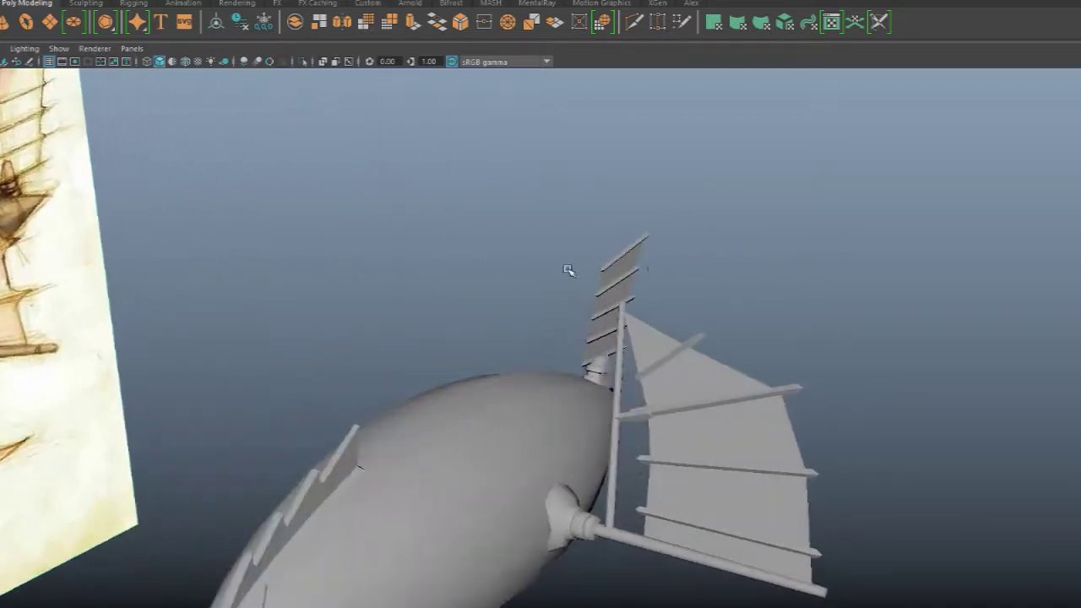
alt+middle_drag(569, 270, 494, 252)
scroll(494, 252, down, 7)
mouse_move(492, 242)
alt+mouse_down()
mouse_move(574, 256)
mouse_move(505, 258)
alt+mouse_up()
scroll(574, 255, up, 5)
alt+middle_drag(472, 259, 689, 280)
scroll(689, 280, down, 4)
alt+drag(685, 288, 386, 237)
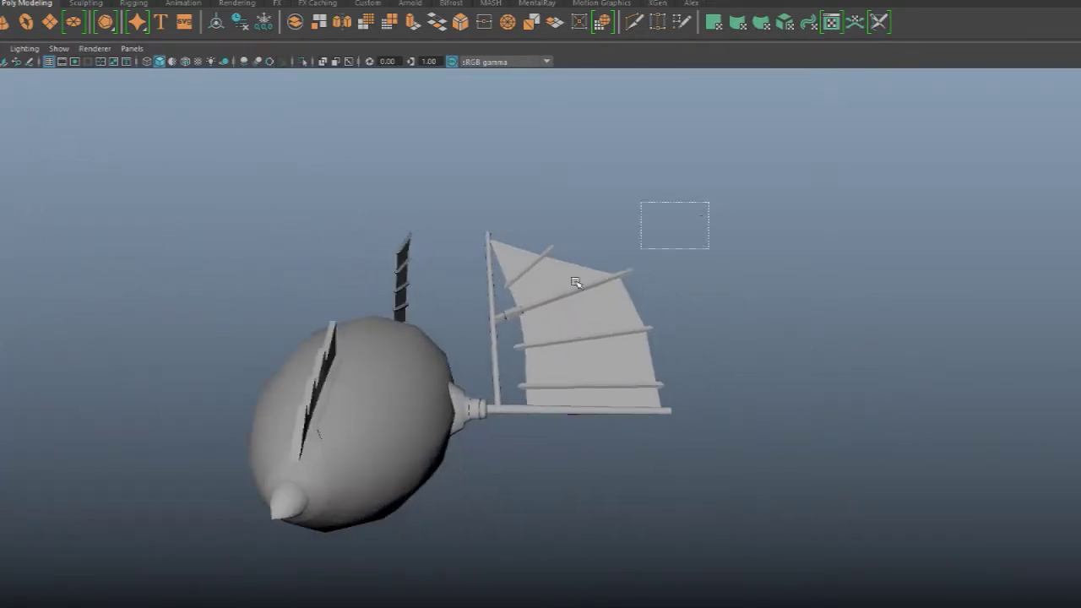
- Select the side fin's membrane, struts, poles and base mount and combine them into one mesh
drag(481, 371, 484, 402)
alt+drag(586, 369, 675, 365)
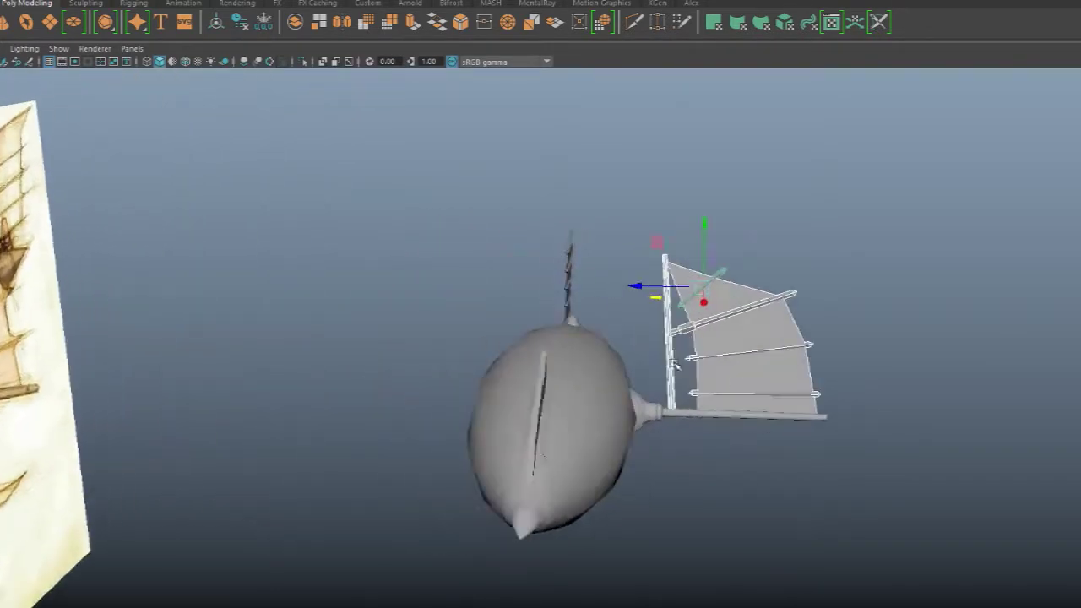
key(Up)
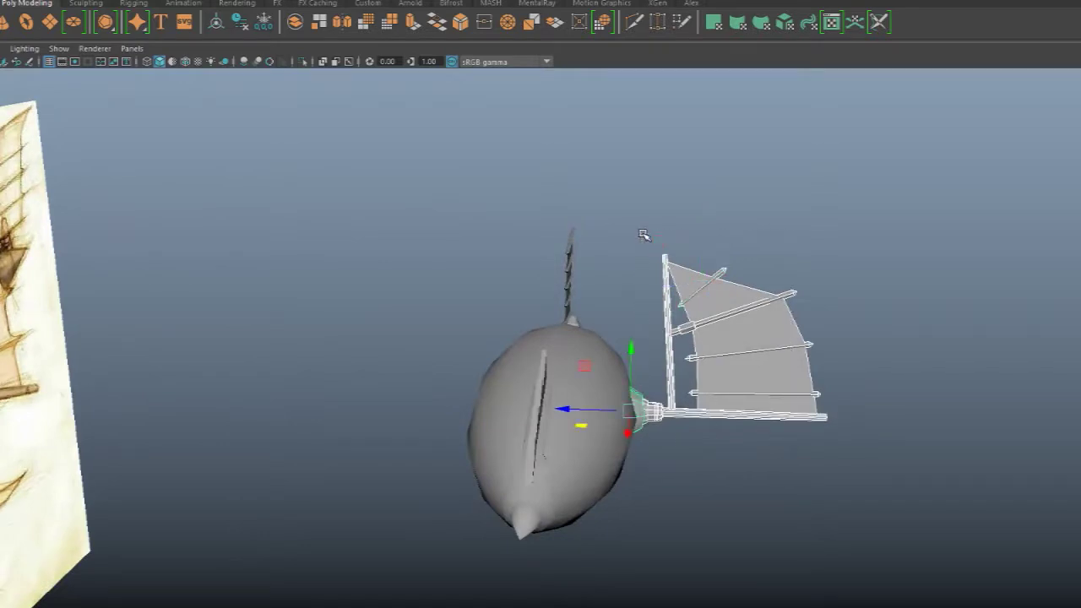
alt+drag(838, 278, 770, 59)
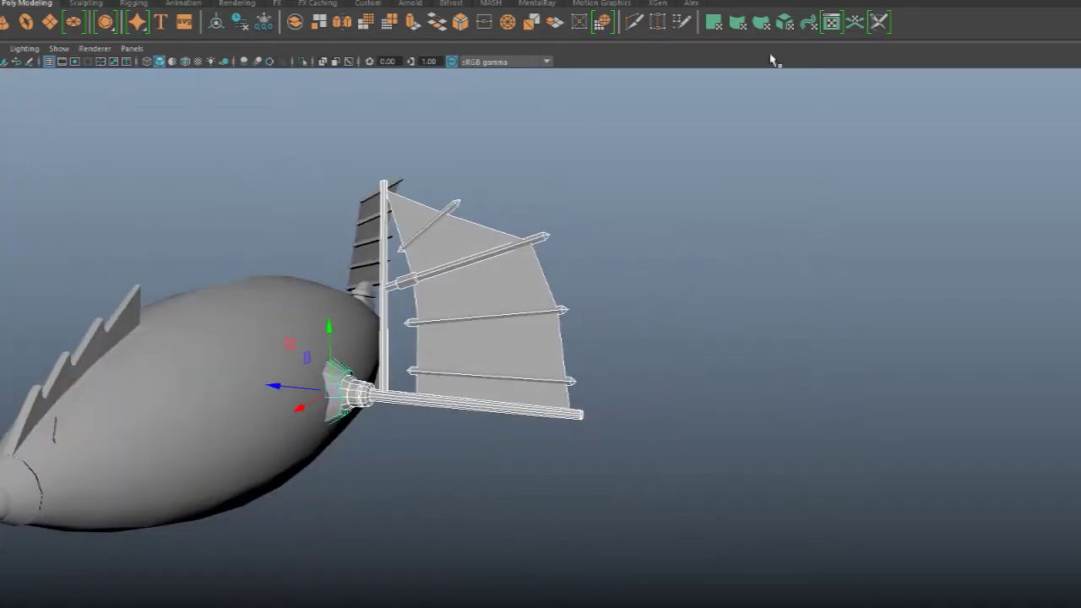
click(7, 0)
click(128, 0)
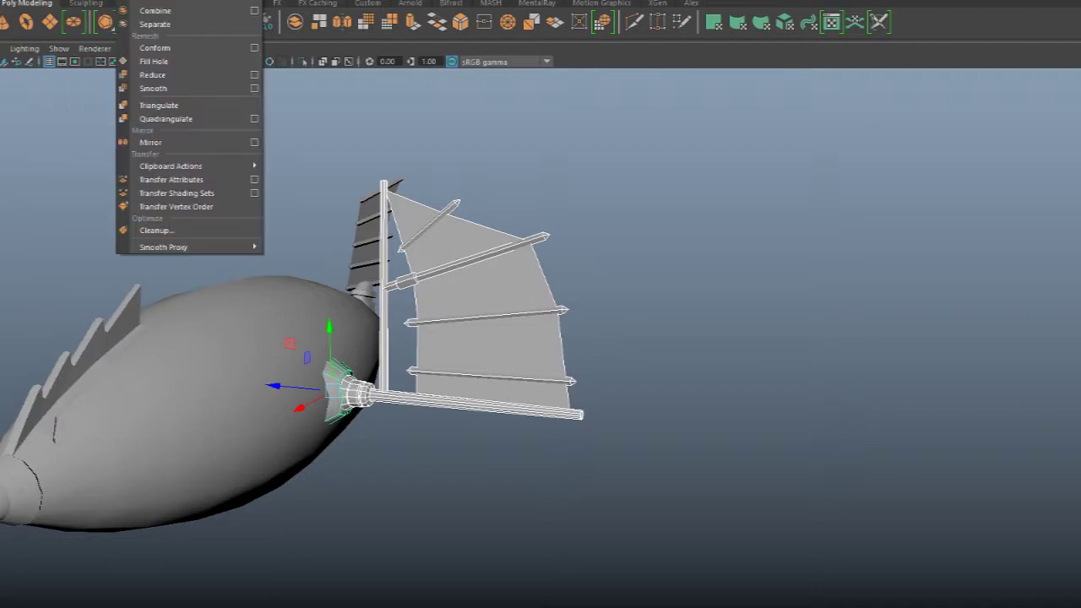
click(155, 11)
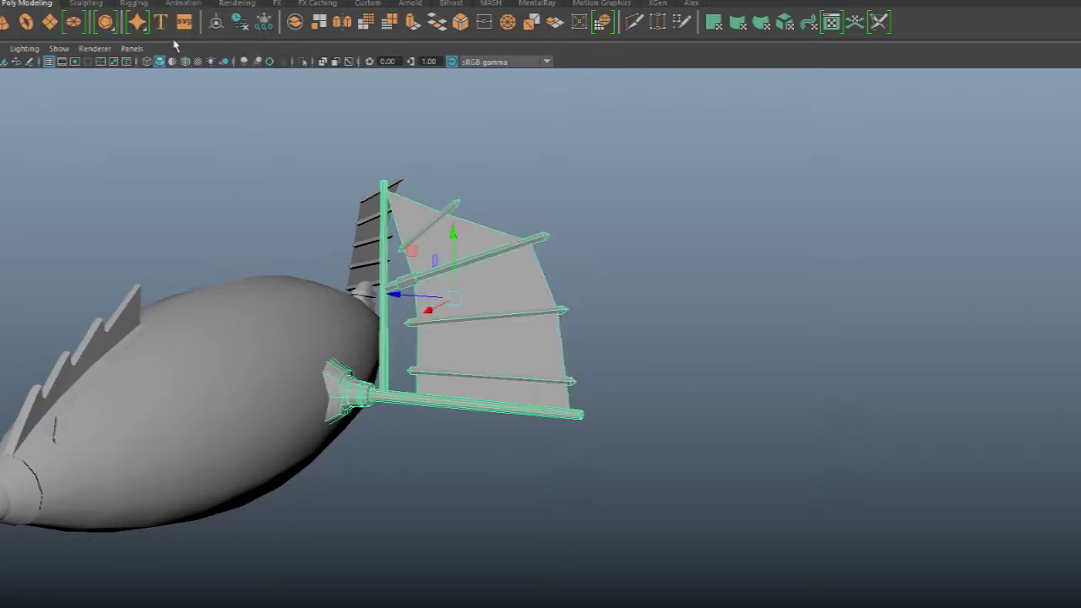
- Scale up the combined side fin and reposition it against the side of the hull
click(691, 3)
alt+drag(574, 212, 438, 397)
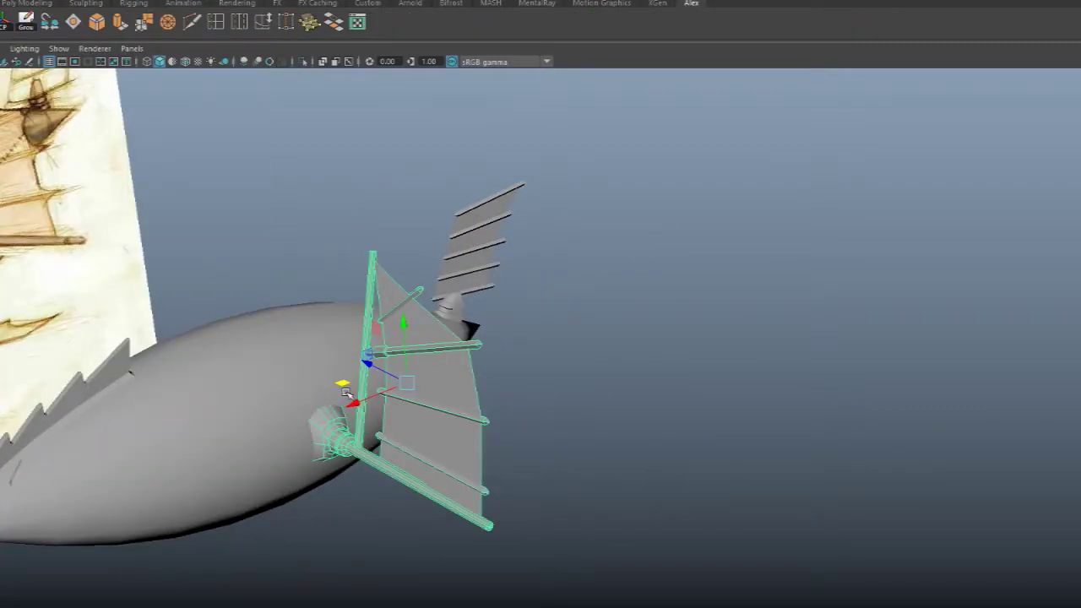
key(w)
alt+drag(572, 377, 557, 335)
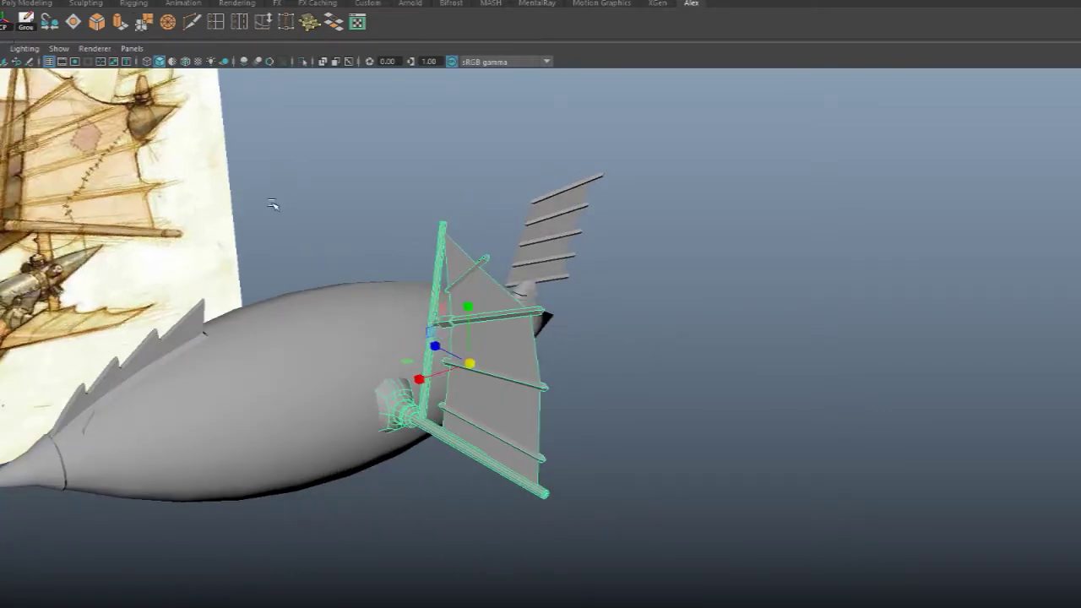
drag(474, 366, 517, 371)
middle_drag(405, 361, 431, 365)
drag(500, 313, 500, 293)
alt+drag(743, 321, 719, 344)
click(719, 344)
alt+right_drag(719, 345, 752, 340)
alt+drag(752, 340, 646, 352)
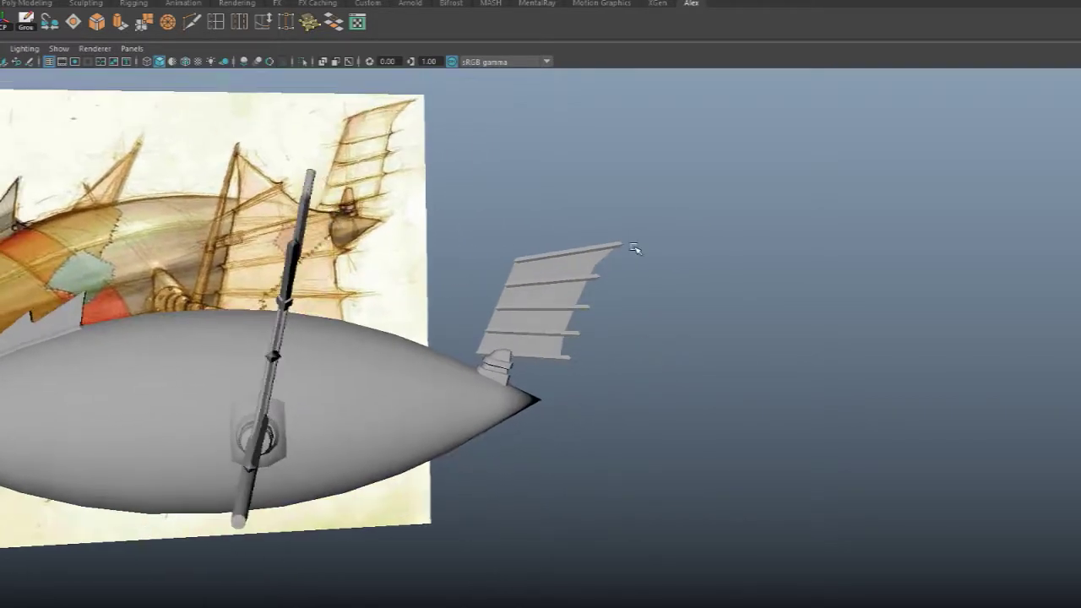
- Select the tail fin's membrane, ribs and mount and combine them into one mesh
drag(500, 364, 498, 363)
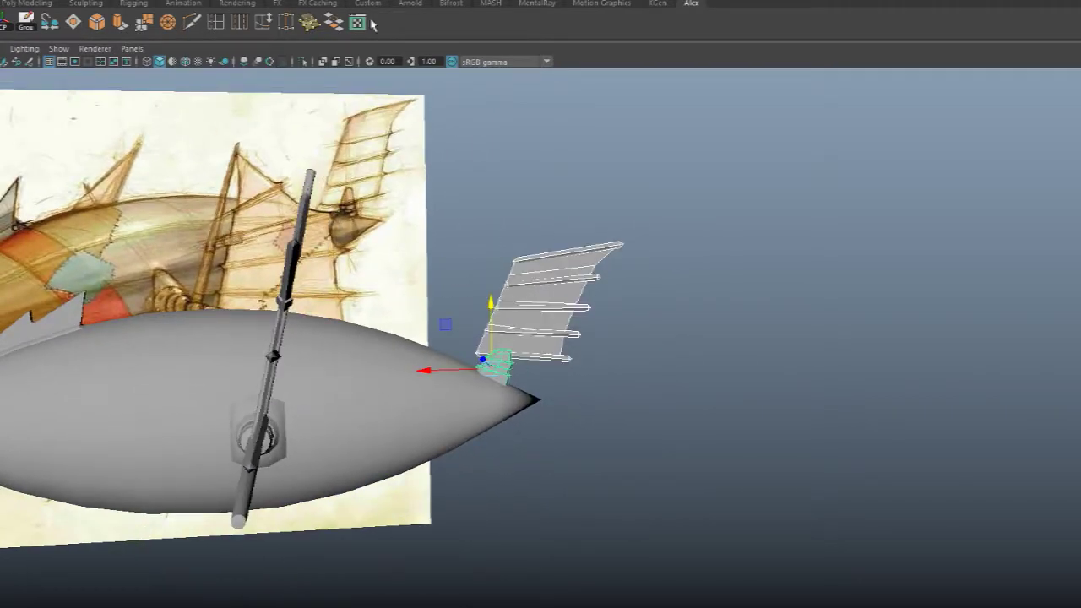
click(127, 1)
click(167, 11)
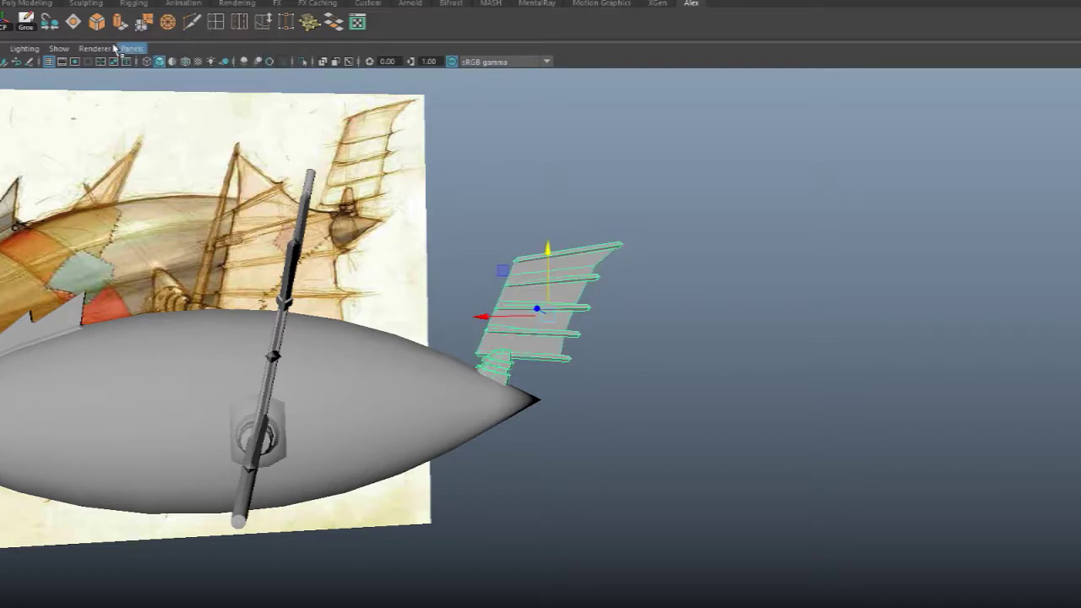
- Adjust the combined tail fin's height and lengthwise position so its mount sits on the hull's rear end
alt+drag(459, 183, 575, 306)
drag(557, 269, 557, 224)
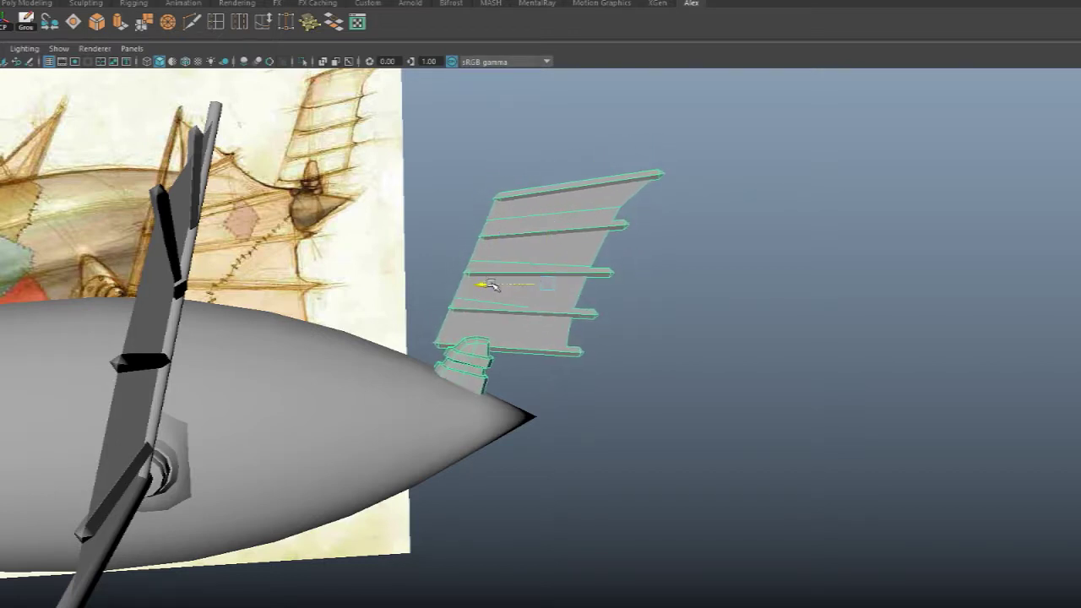
drag(488, 284, 498, 287)
drag(557, 222, 558, 230)
alt+drag(734, 328, 413, 242)
click(815, 330)
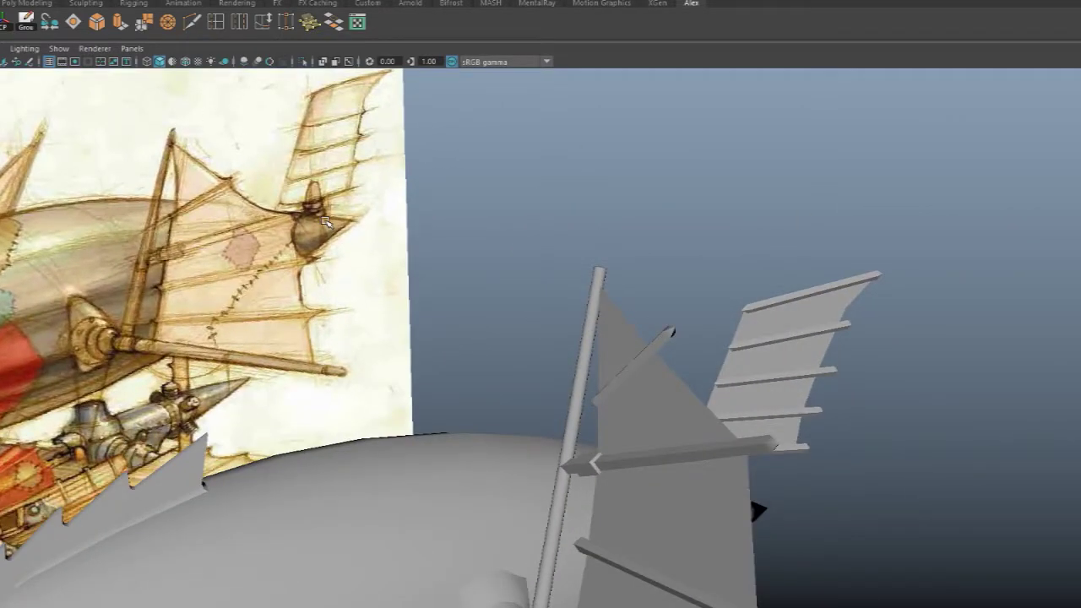
- Inspect the tail fin and the rear of the hull from both sides, comparing them with the reference drawing
alt+drag(297, 198, 482, 202)
alt+drag(524, 290, 730, 393)
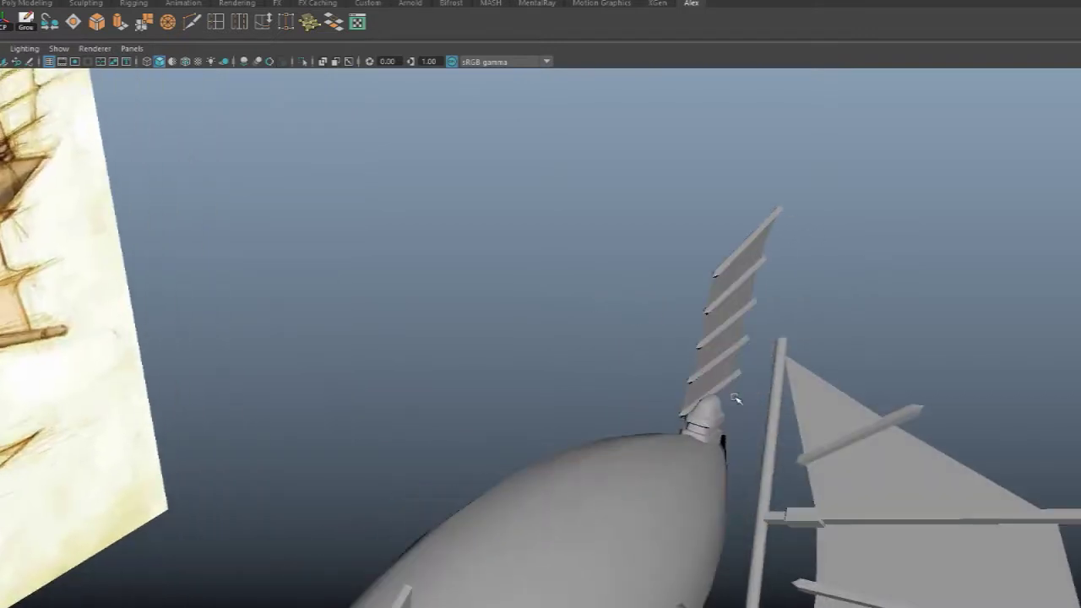
click(715, 416)
alt+drag(591, 362, 643, 348)
click(531, 357)
alt+drag(531, 357, 583, 338)
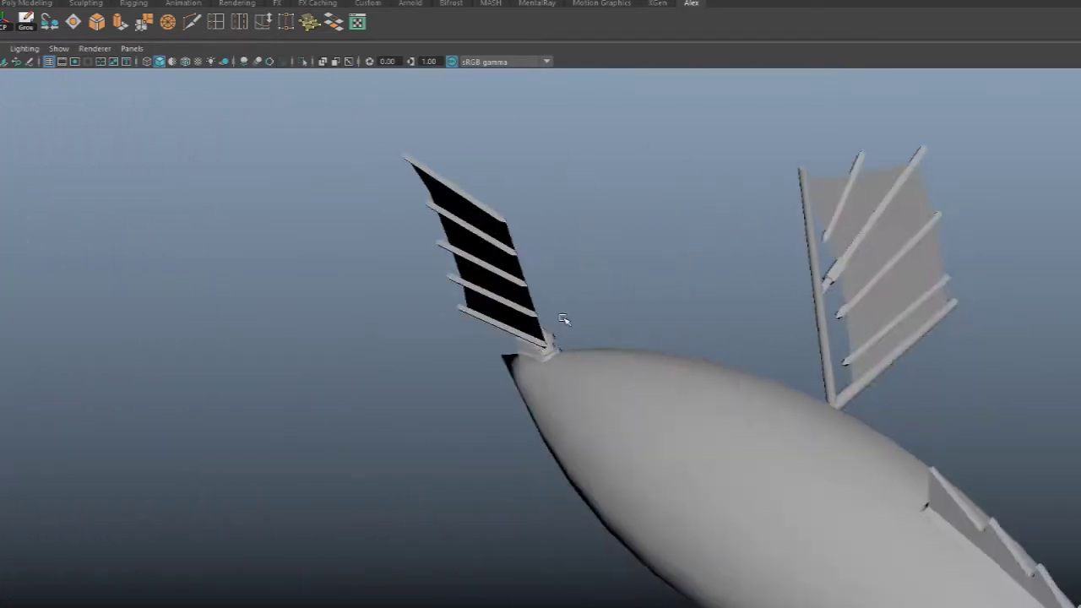
scroll(509, 280, up, 5)
alt+drag(593, 260, 730, 337)
click(702, 414)
alt+drag(646, 343, 685, 348)
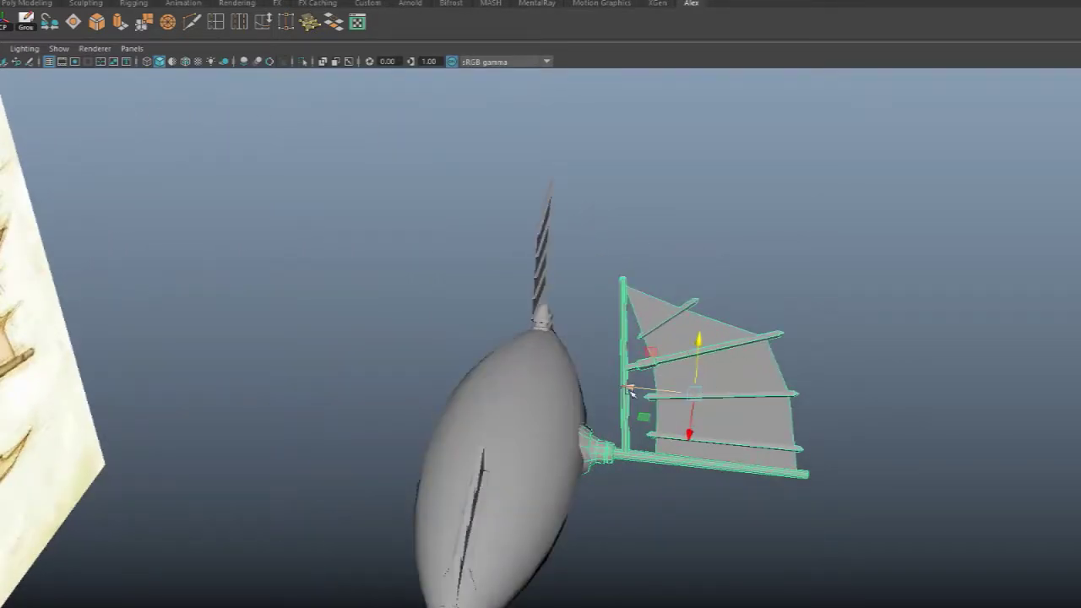
key(ctrl+shift+d)
key(ctrl+a)
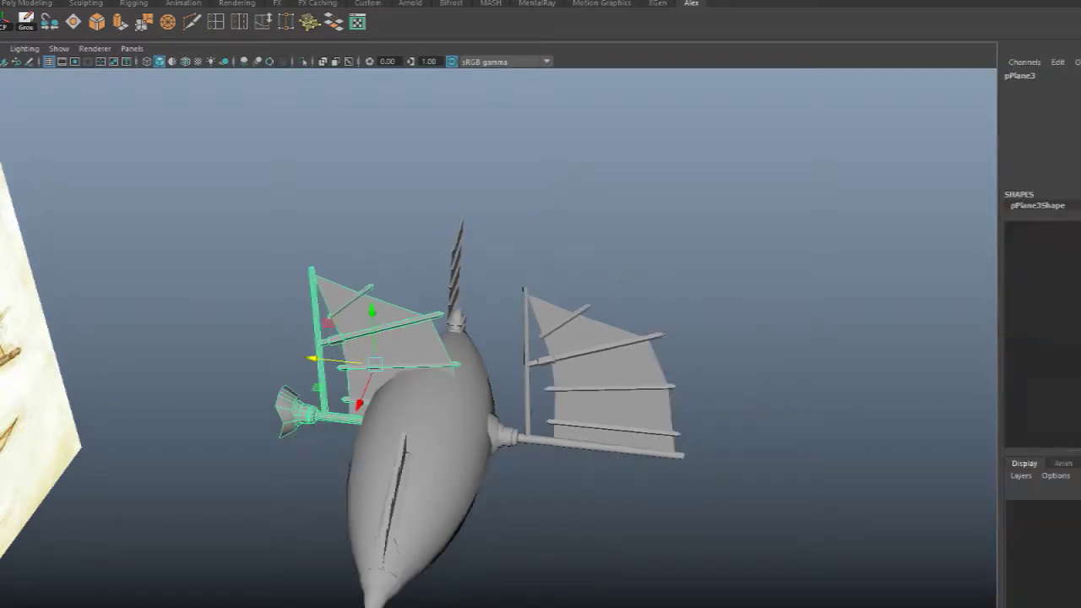
click(811, 254)
click(415, 329)
key(Delete)
- Duplicate the side fin with its transformations frozen and move the copy to the opposite side of the hull
click(589, 377)
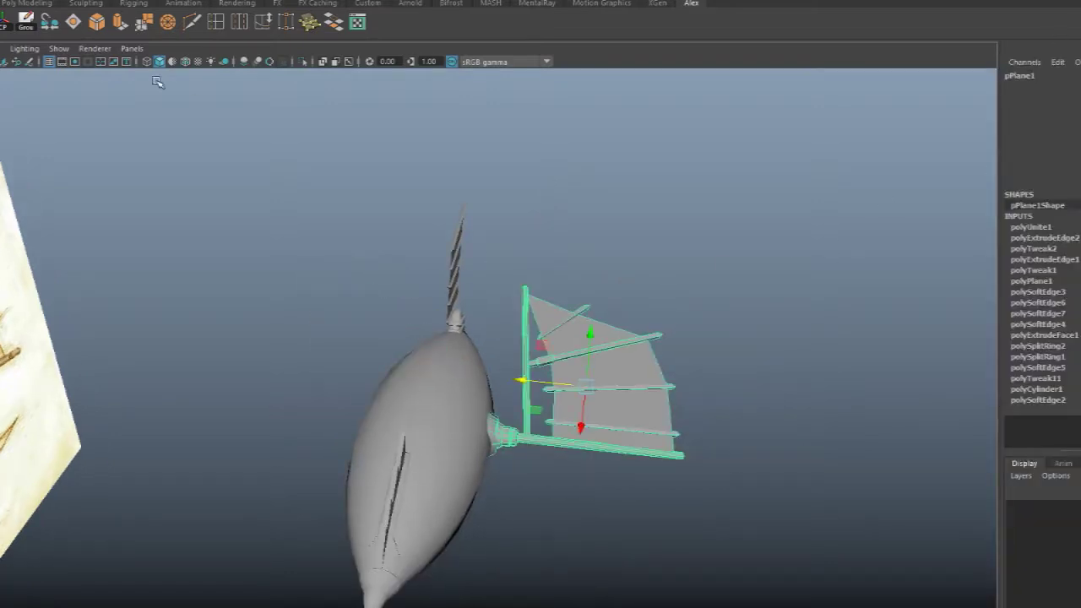
click(1, 27)
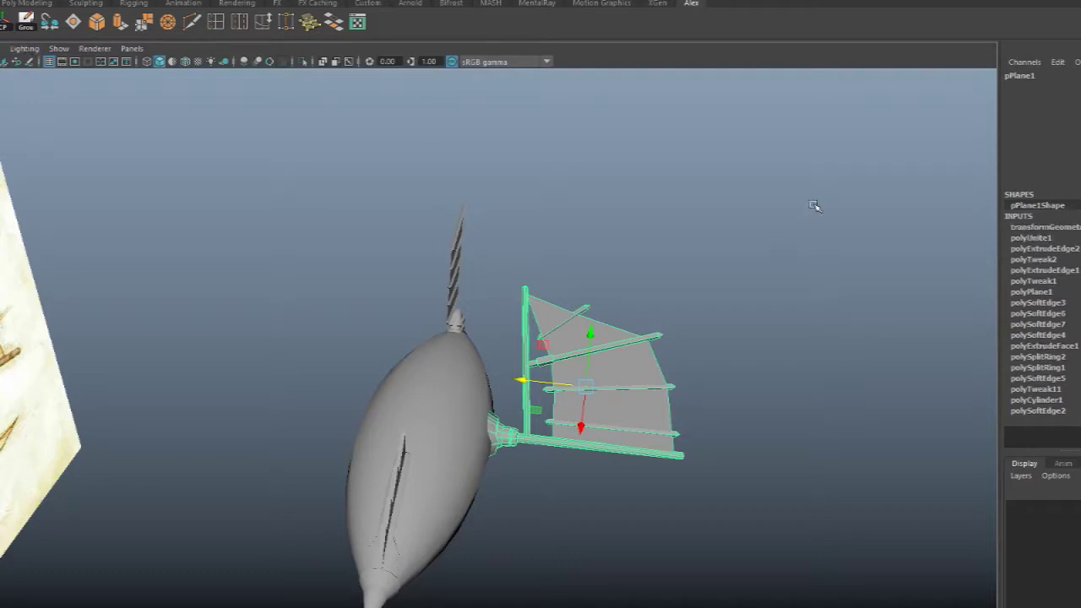
key(ctrl+d)
drag(523, 380, 260, 353)
alt+drag(604, 245, 632, 245)
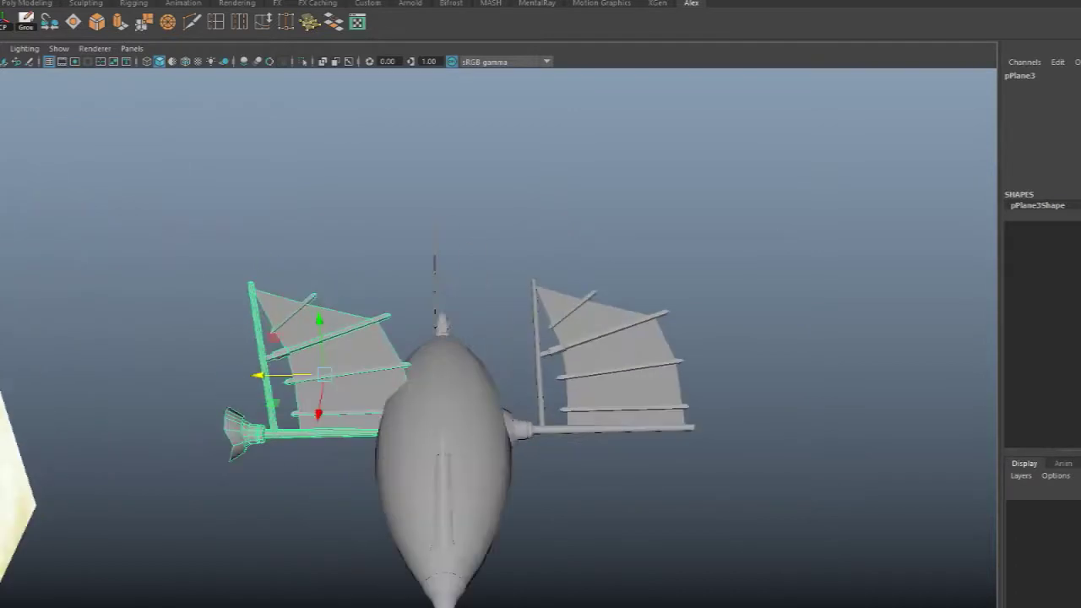
- Flip the duplicated fin into a mirror image of the original and seat its base mount against the hull
key(Return)
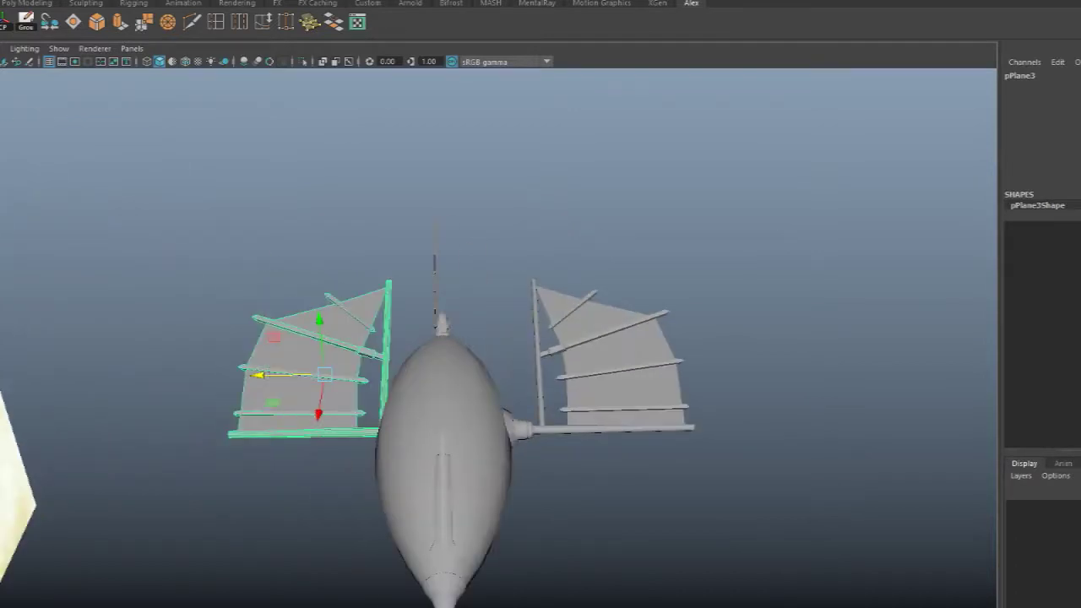
drag(248, 377, 215, 380)
alt+drag(405, 366, 403, 385)
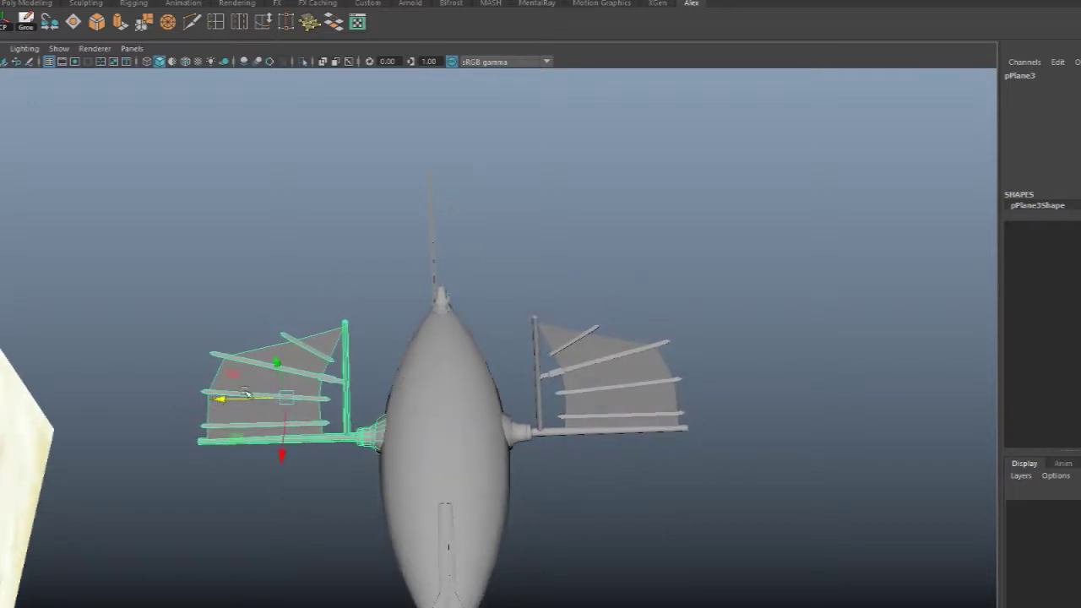
click(707, 261)
- Review the airship with both side fins from several angles and compare its silhouette with the reference drawing
alt+drag(706, 261, 470, 356)
scroll(499, 403, up, 2)
click(532, 173)
alt+drag(589, 363, 435, 277)
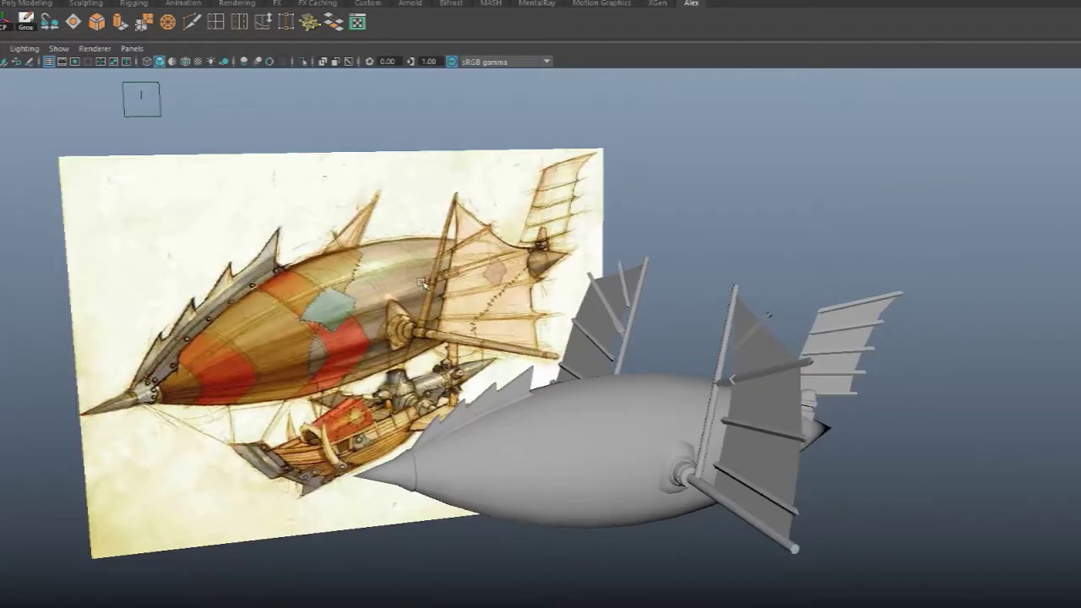
alt+middle_drag(436, 277, 518, 309)
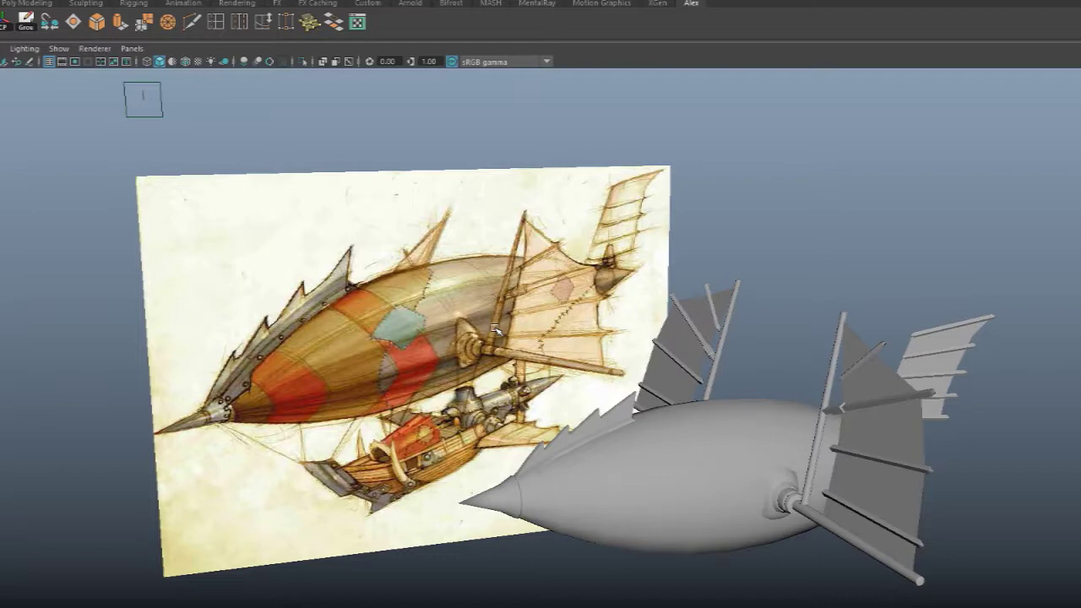
alt+right_drag(495, 330, 557, 317)
alt+middle_drag(557, 317, 501, 260)
alt+drag(501, 260, 499, 325)
- Switch to the orthographic side view and slide the reference image lengthwise, clear of the model
click(482, 297)
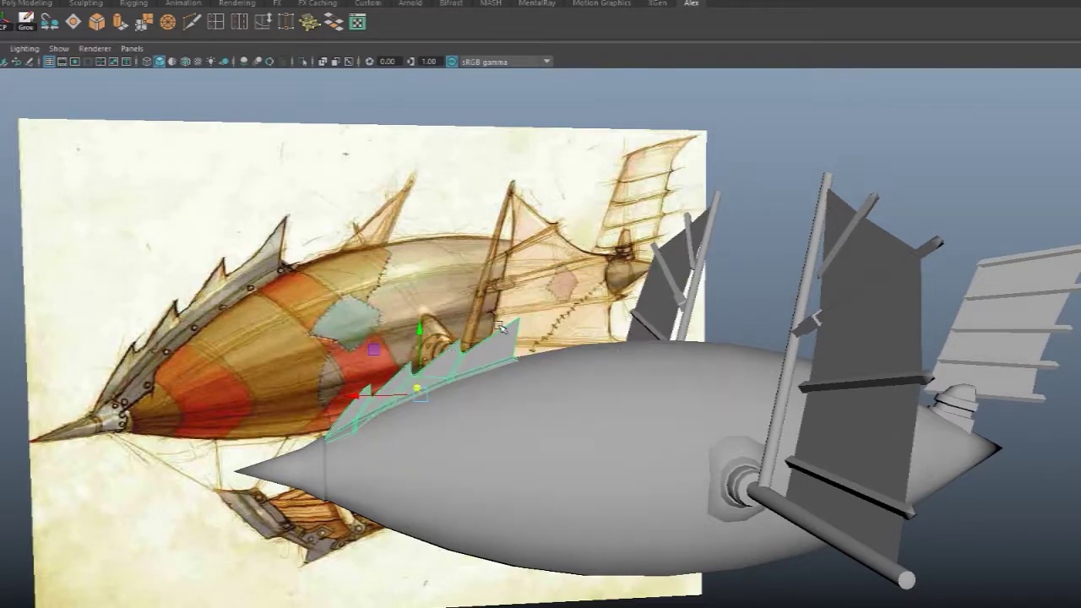
key(space)
key(space)
scroll(417, 302, up, 5)
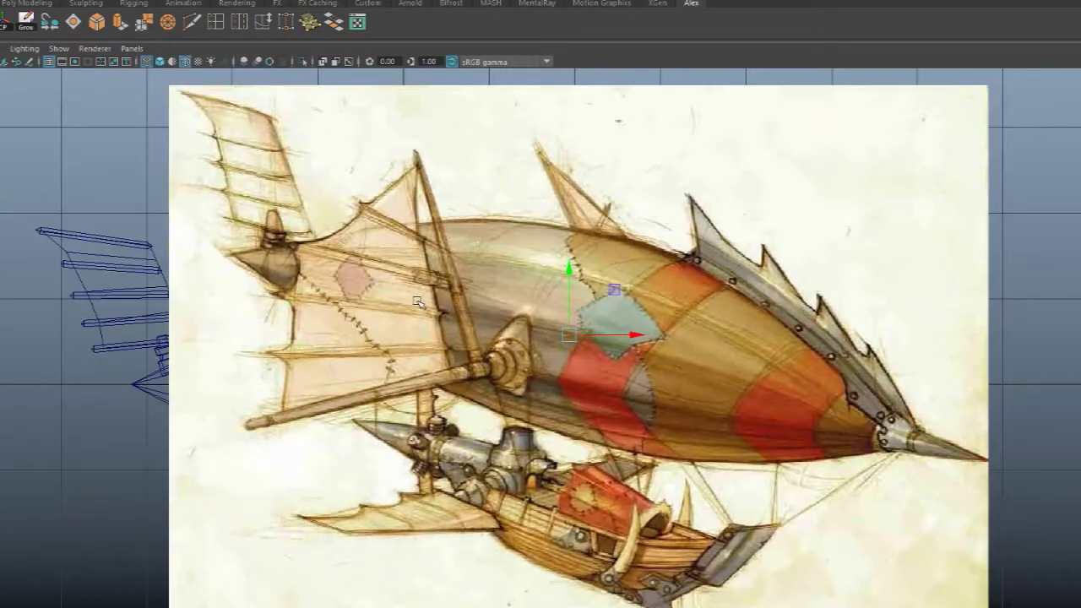
drag(711, 379, 965, 393)
key(ctrl+z)
click(937, 238)
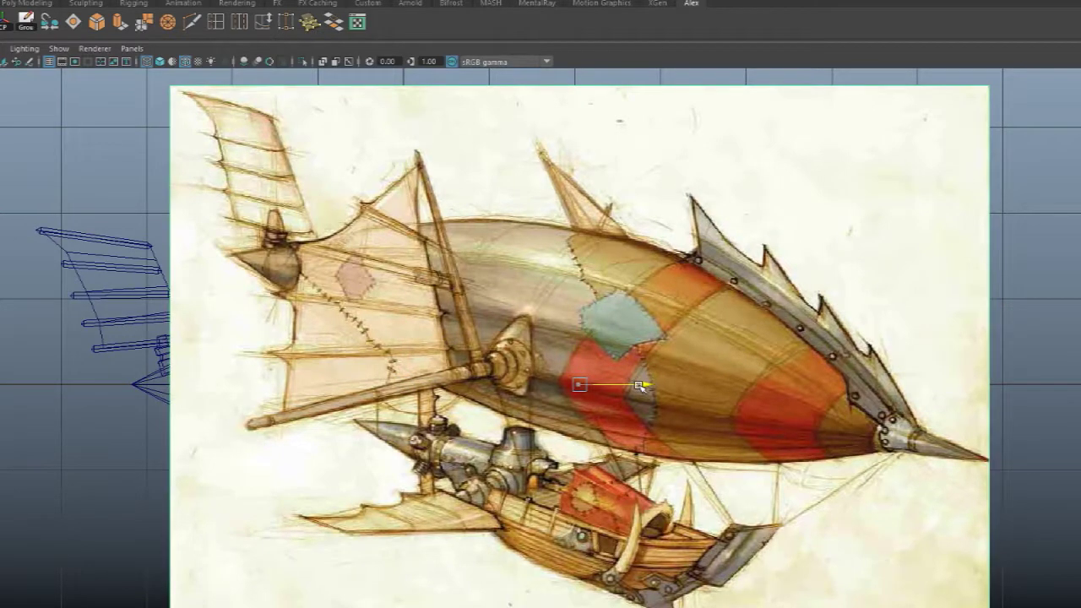
drag(632, 374, 1080, 380)
- Edit the hull crest's vertices, pulling the tip of its rearmost spike upward and slightly toward the tail
scroll(550, 290, up, 3)
scroll(551, 291, up, 2)
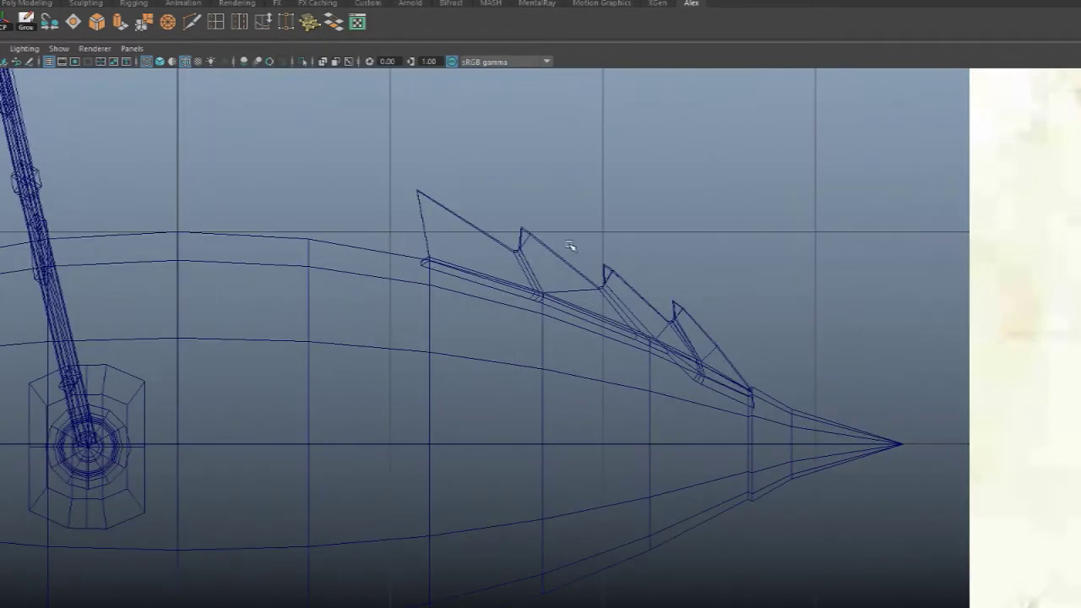
drag(549, 274, 548, 274)
alt+middle_drag(549, 274, 545, 318)
scroll(545, 329, up, 2)
right_drag(443, 297, 417, 254)
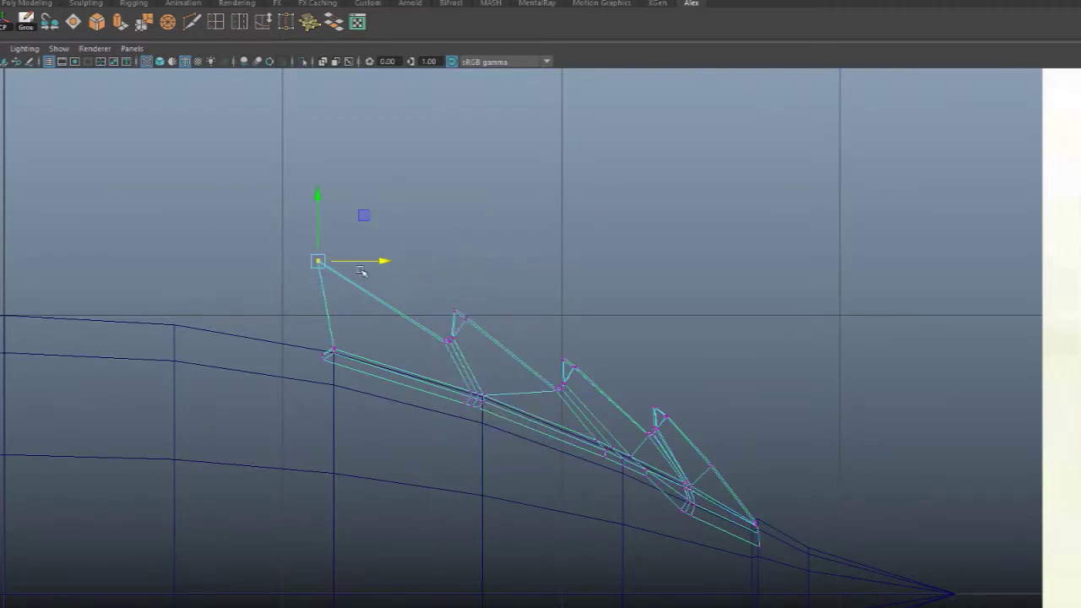
middle_drag(363, 215, 361, 159)
- Move the tips of the crest's three forward spikes and the small front-edge vertex upward and slightly toward the tail
drag(448, 302, 424, 348)
middle_drag(502, 280, 488, 246)
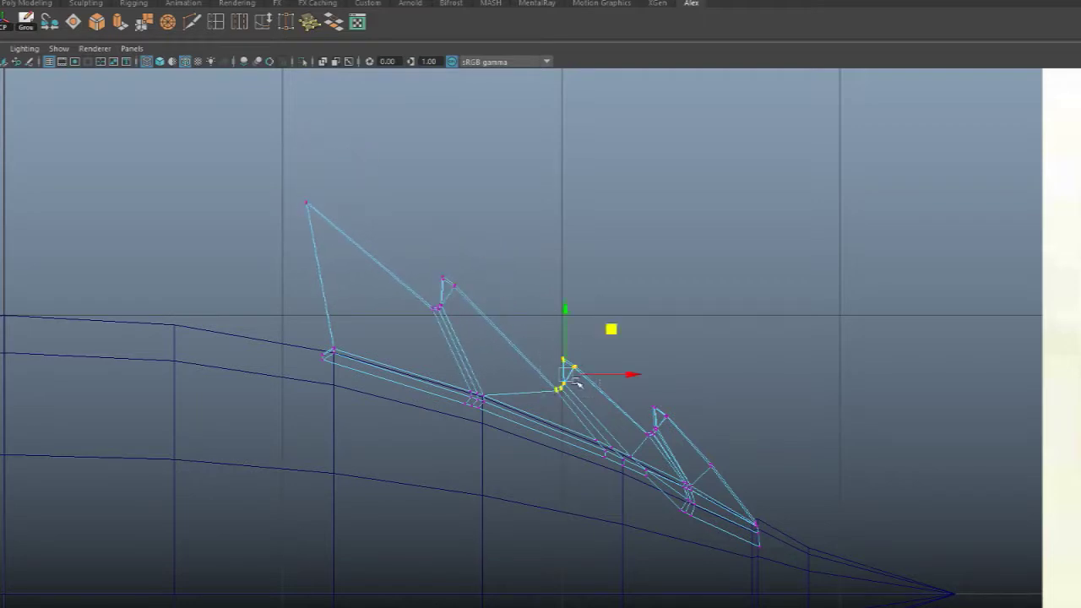
middle_drag(615, 331, 590, 300)
drag(653, 447, 655, 445)
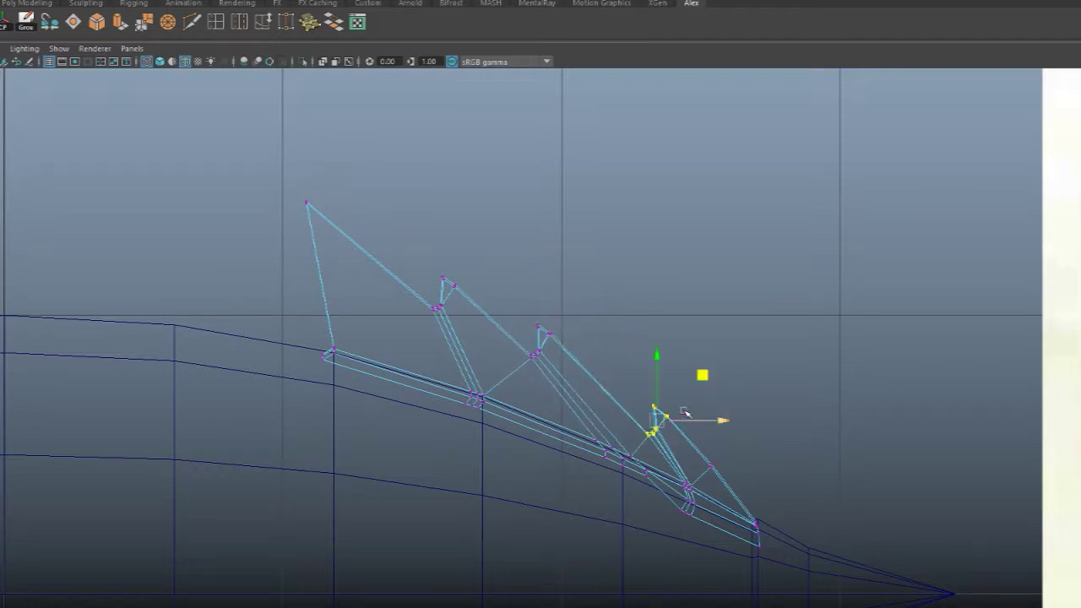
middle_drag(703, 375, 692, 349)
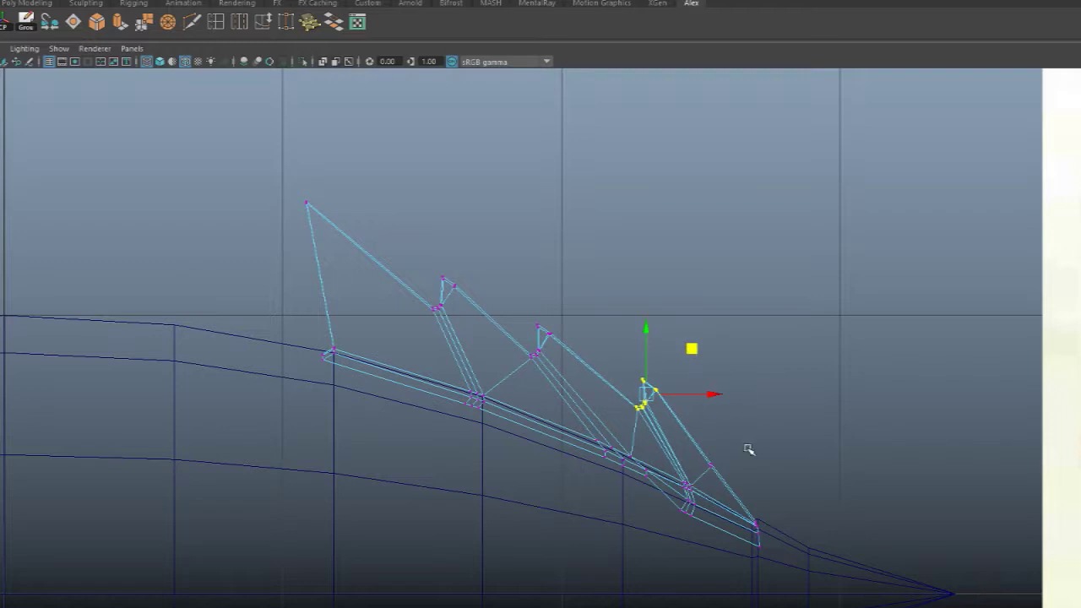
middle_drag(755, 418, 755, 405)
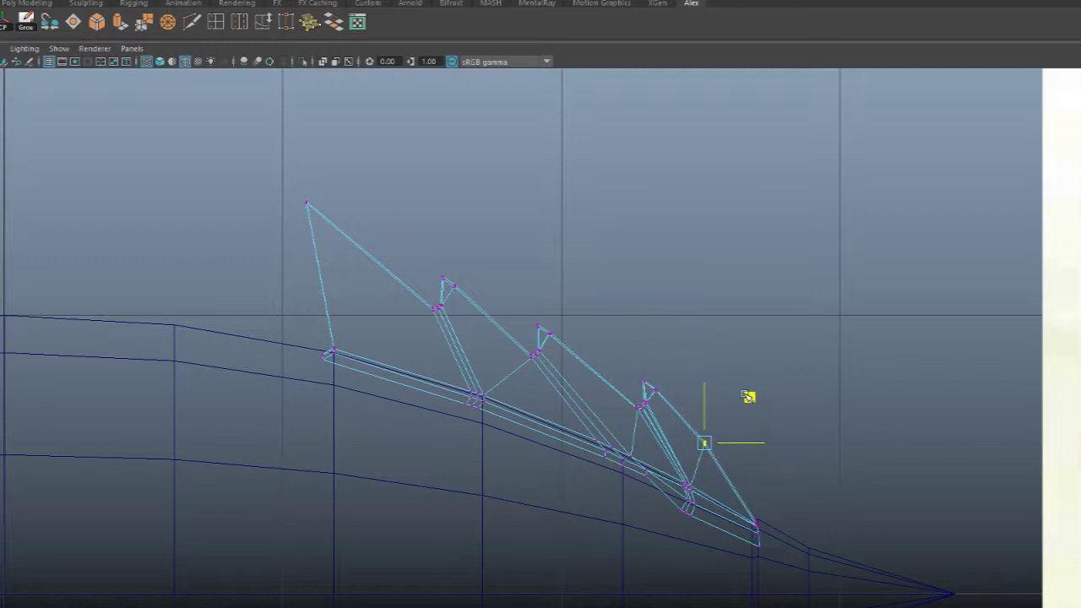
scroll(620, 380, up, 2)
alt+middle_drag(697, 359, 592, 333)
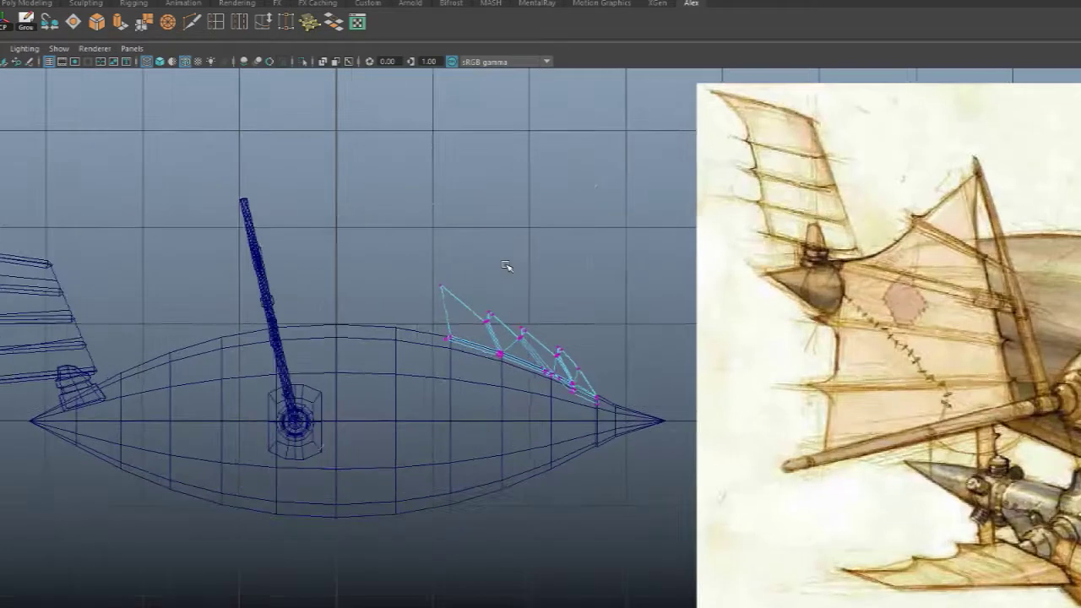
- Return to the perspective view and slide the reference image lengthwise so it sits behind the airship
key(space)
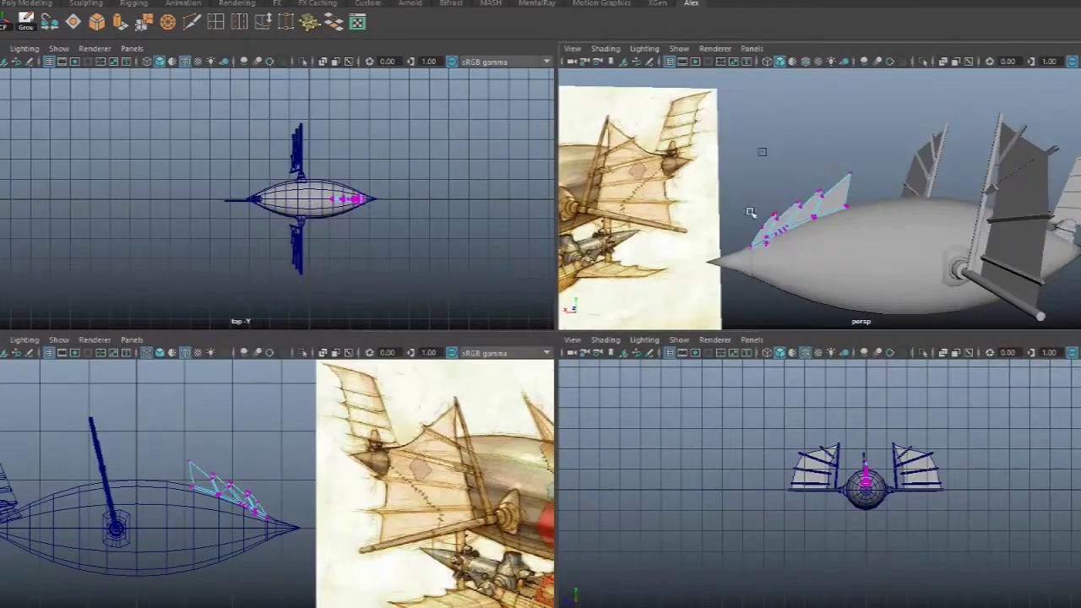
key(space)
key(space)
alt+drag(613, 188, 624, 248)
click(306, 317)
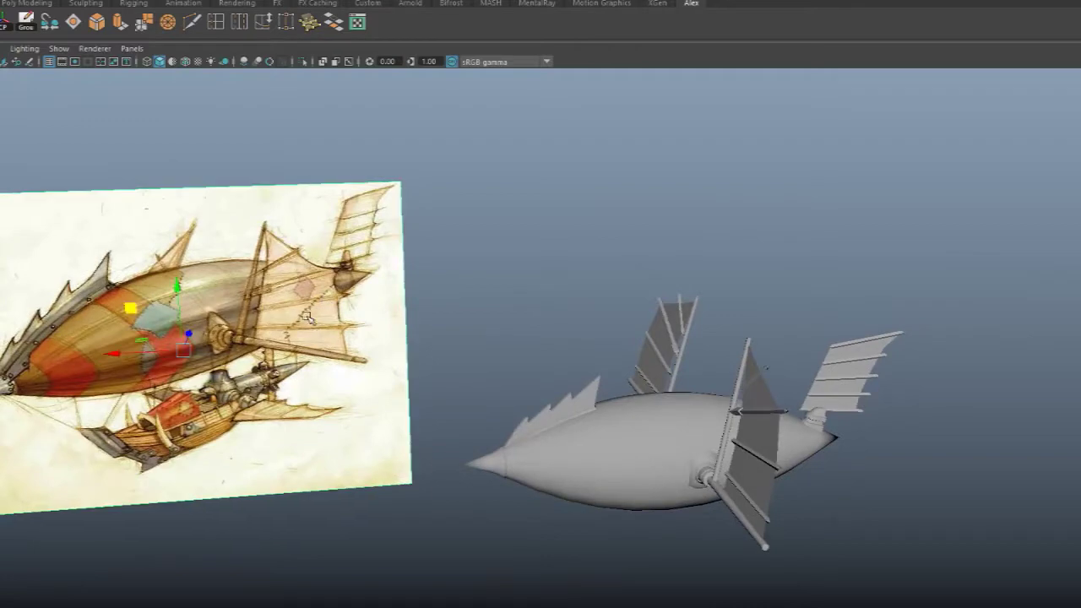
drag(116, 350, 525, 308)
alt+middle_drag(572, 434, 538, 386)
scroll(538, 386, up, 5)
- Switch to the orthographic side view and slide the reference image lengthwise past the nose, clear of the model
click(255, 489)
key(space)
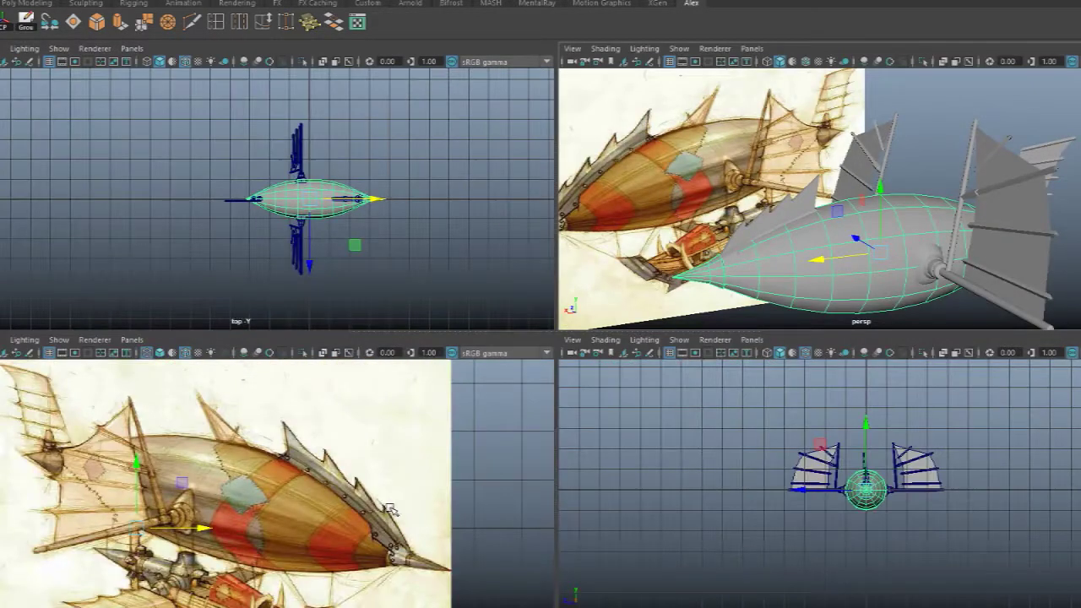
key(space)
click(588, 354)
drag(572, 423, 1080, 423)
scroll(903, 424, down, 4)
alt+middle_drag(872, 398, 692, 385)
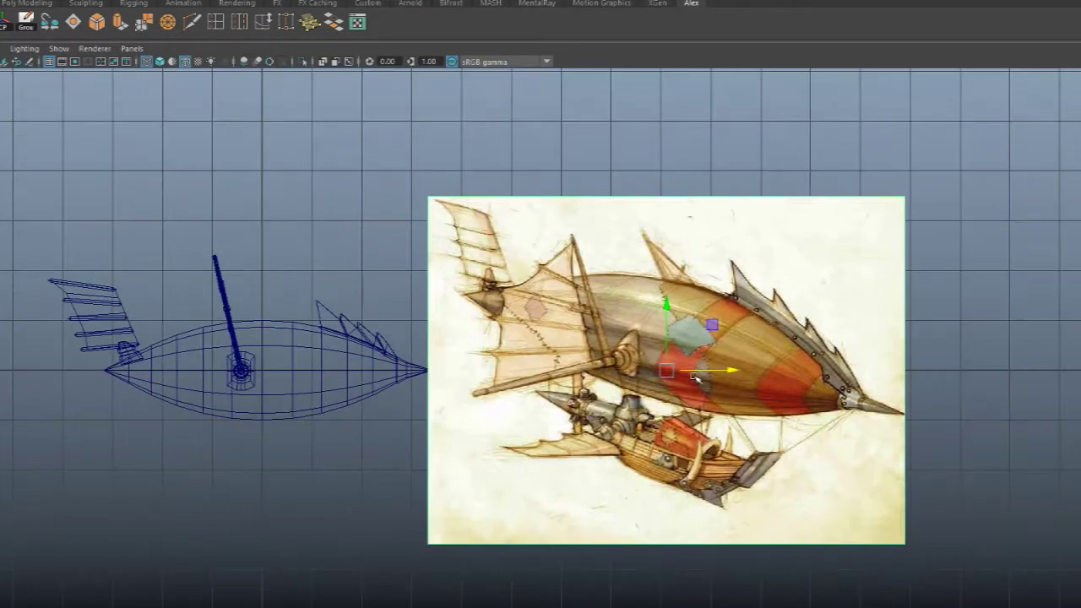
drag(725, 369, 929, 369)
- Edit the hull's vertices in the side view, pulling the nose tip forward into a longer point
scroll(437, 394, up, 3)
click(326, 385)
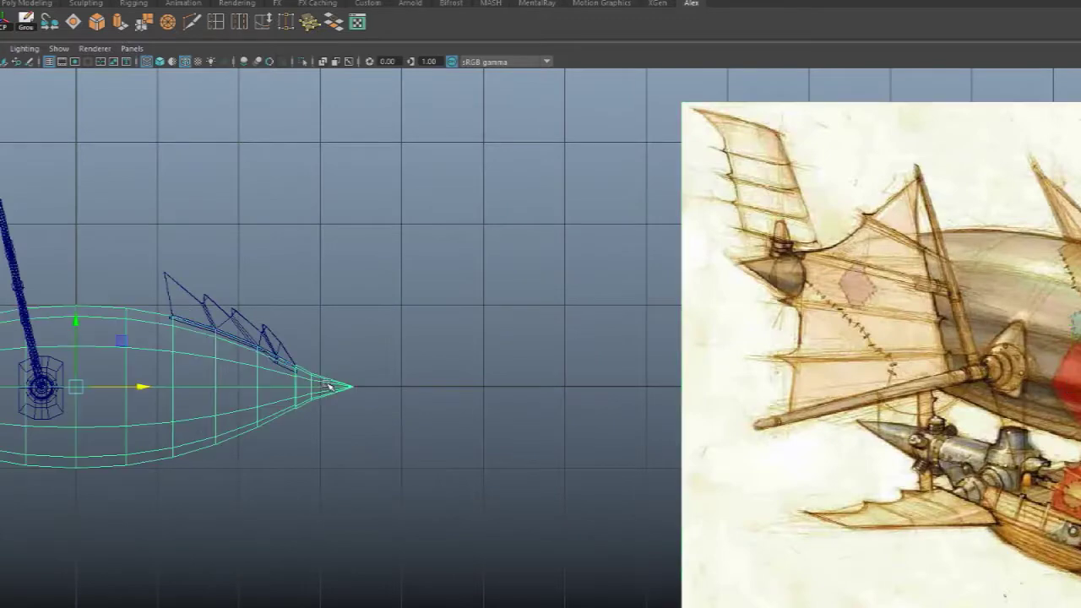
scroll(433, 369, up, 2)
alt+middle_drag(433, 369, 533, 357)
scroll(533, 357, up, 4)
right_drag(444, 385, 388, 247)
drag(417, 283, 515, 420)
drag(514, 374, 583, 381)
- Leave vertex editing, return to the perspective view and slide the reference image back behind the airship
key(space)
key(space)
alt+middle_drag(492, 311, 596, 319)
right_drag(356, 252, 406, 233)
scroll(406, 228, down, 8)
drag(91, 377, 426, 292)
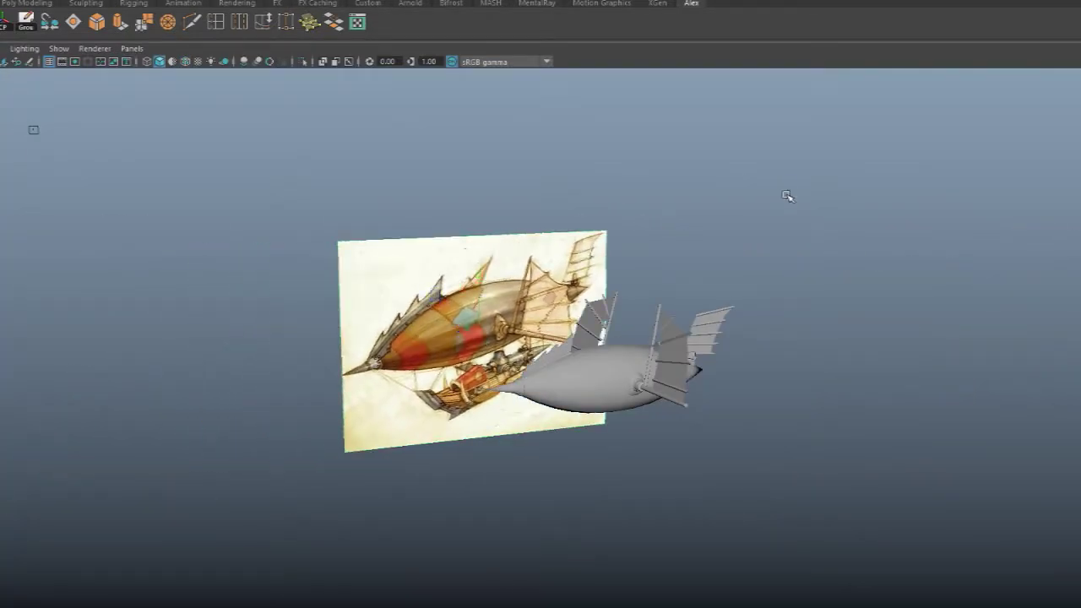
- Compare the airship's nose, crest and side fins with the reference drawing from several angles
scroll(591, 278, up, 8)
alt+drag(532, 304, 485, 323)
scroll(483, 323, up, 3)
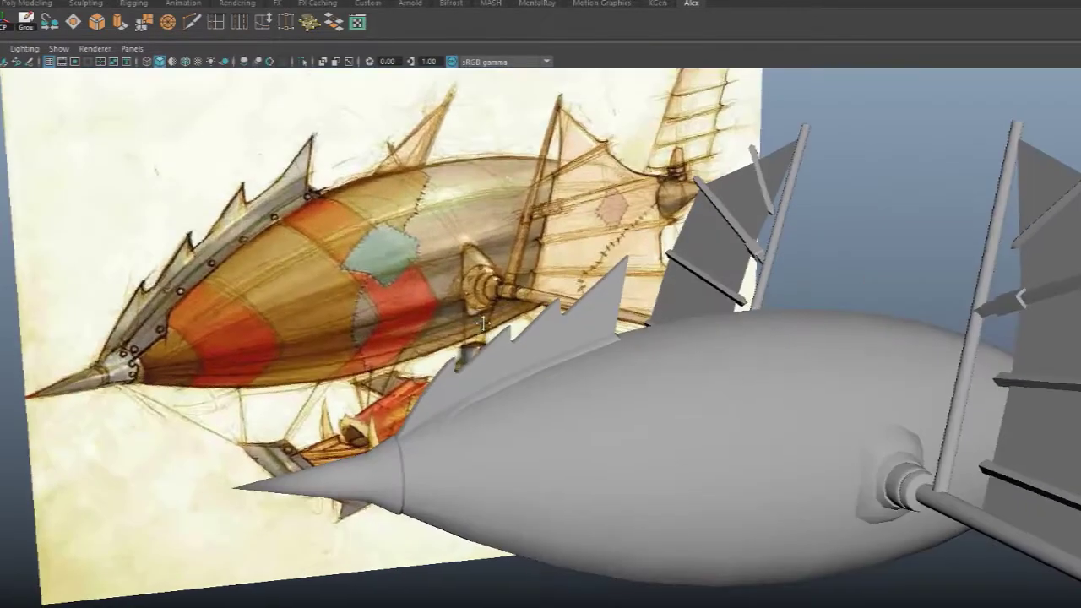
alt+middle_drag(483, 322, 450, 260)
click(342, 400)
scroll(376, 402, up, 5)
scroll(378, 404, down, 3)
alt+middle_drag(379, 404, 576, 384)
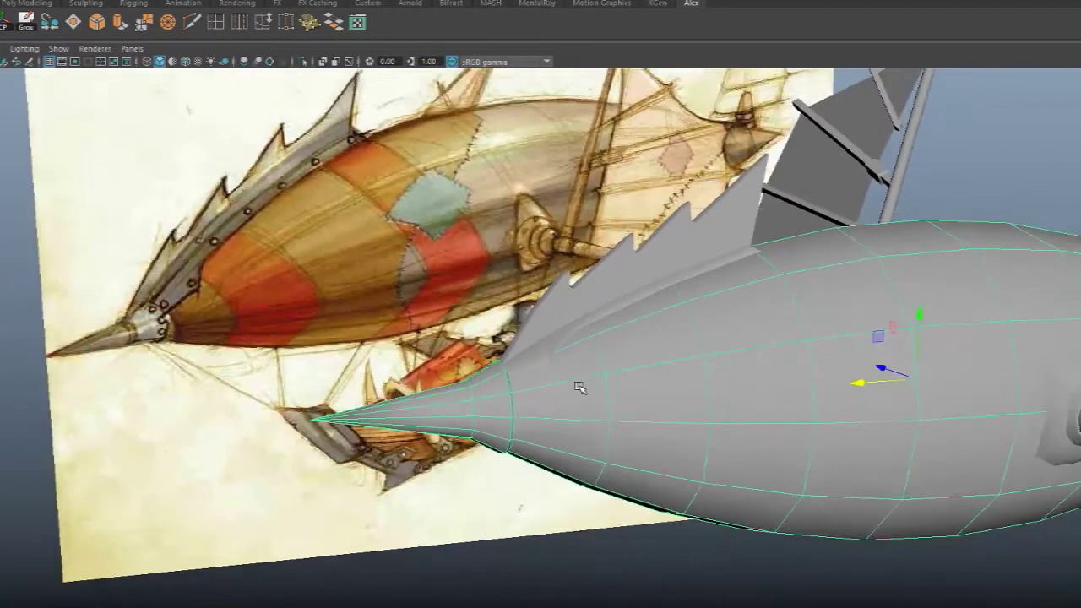
alt+drag(579, 387, 496, 382)
scroll(314, 334, down, 3)
alt+middle_drag(315, 334, 269, 390)
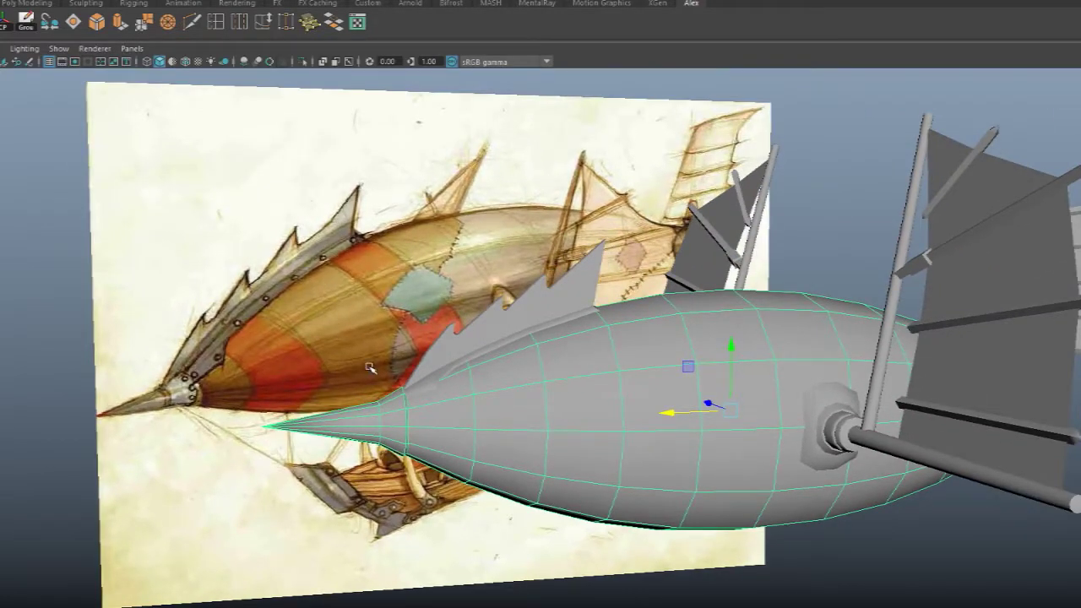
alt+drag(369, 367, 460, 407)
scroll(460, 407, down, 2)
alt+middle_drag(460, 407, 304, 380)
alt+drag(304, 380, 240, 322)
alt+middle_drag(239, 322, 339, 341)
scroll(341, 341, down, 2)
alt+drag(344, 340, 327, 339)
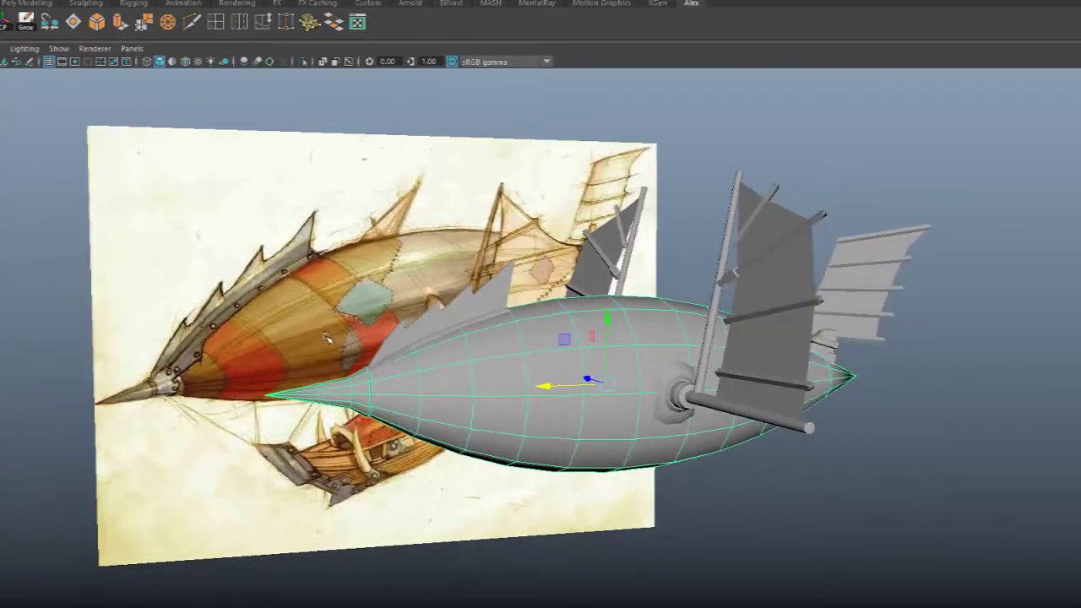
scroll(329, 341, up, 3)
alt+middle_drag(334, 347, 538, 358)
scroll(539, 358, up, 4)
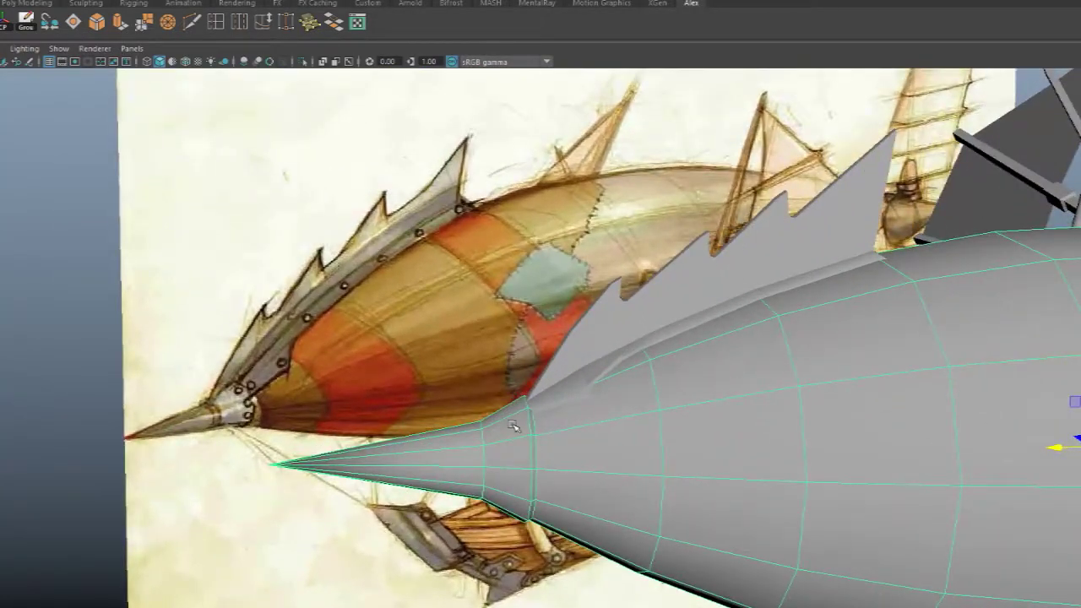
alt+drag(493, 417, 608, 414)
scroll(545, 424, down, 3)
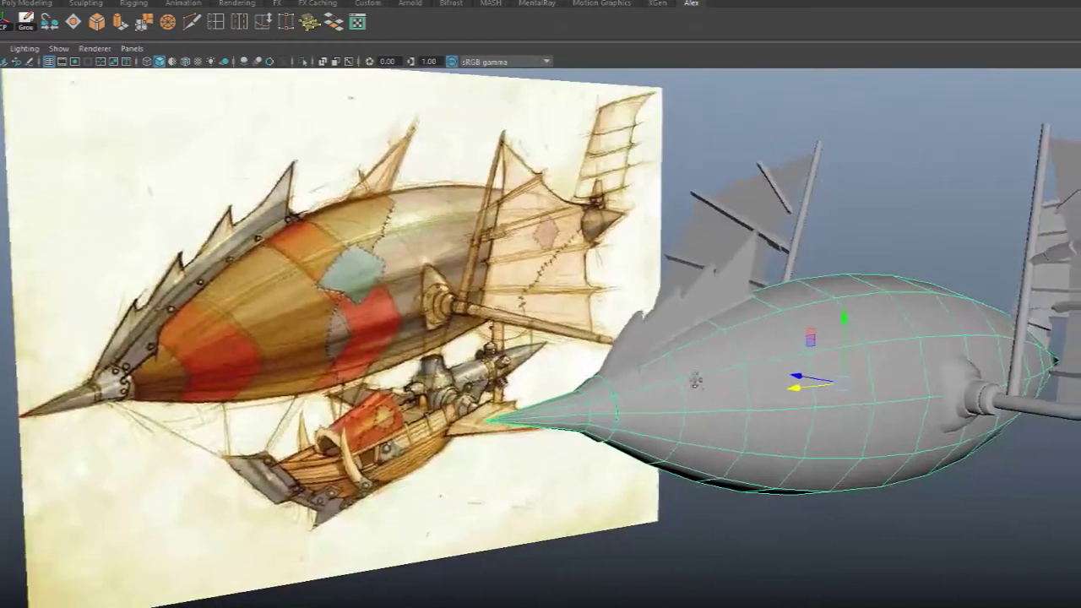
alt+middle_drag(709, 381, 529, 396)
alt+drag(530, 396, 487, 382)
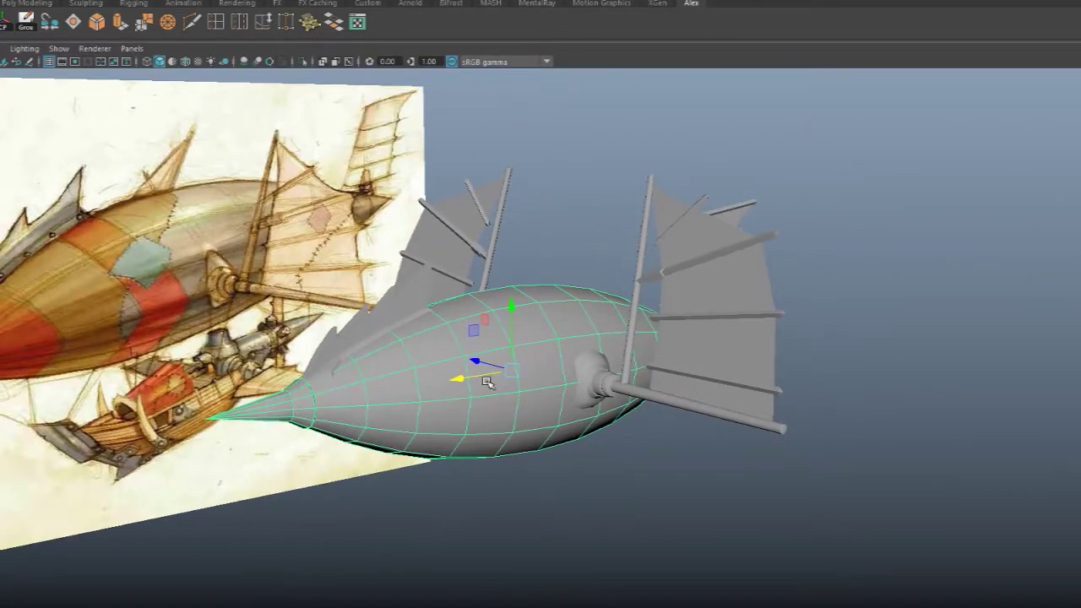
alt+middle_drag(429, 339, 563, 345)
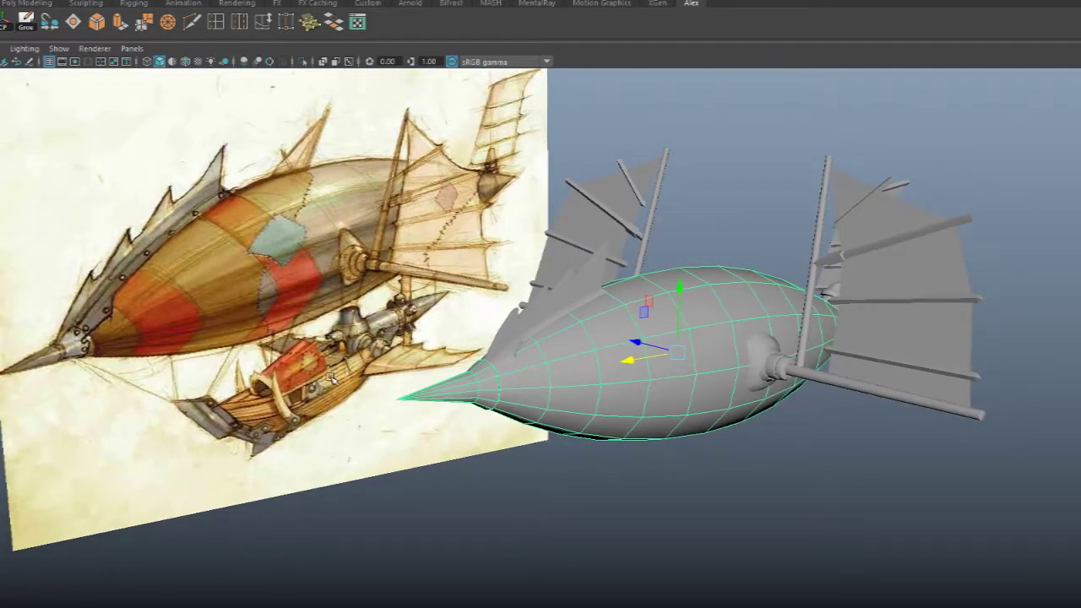
click(688, 567)
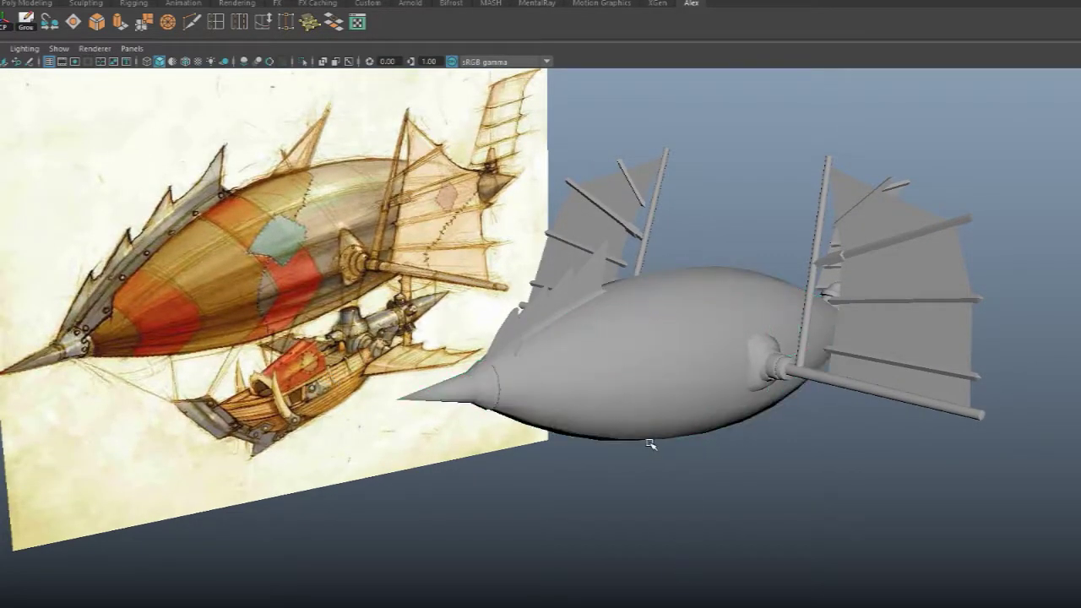
alt+middle_drag(620, 505, 573, 487)
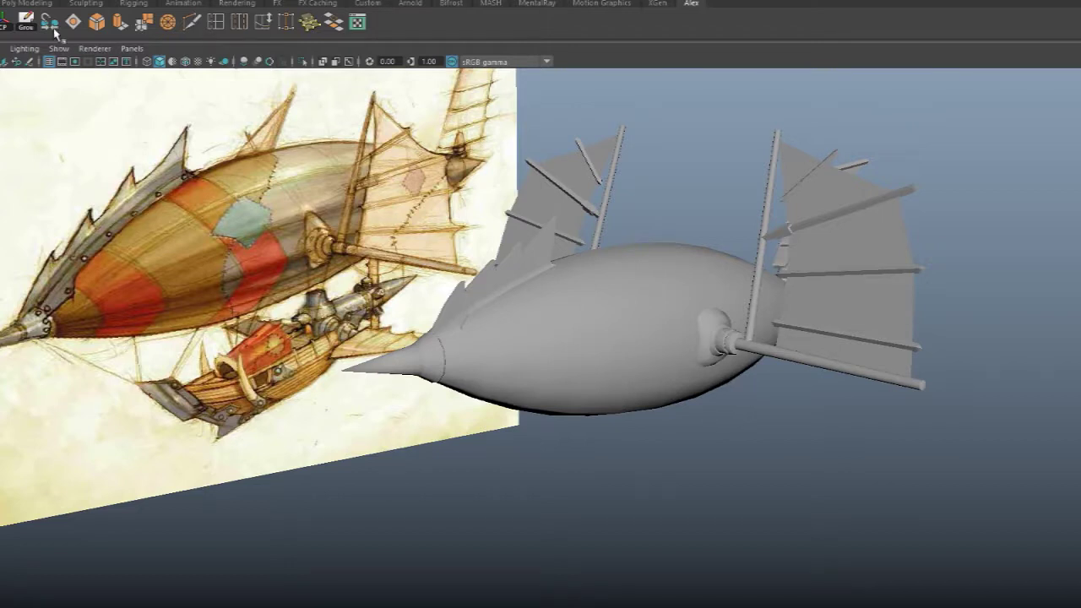
- Create a polygon cylinder at the middle of the hull and open its construction attributes
click(28, 4)
click(27, 21)
alt+drag(774, 318, 743, 337)
key(ctrl+a)
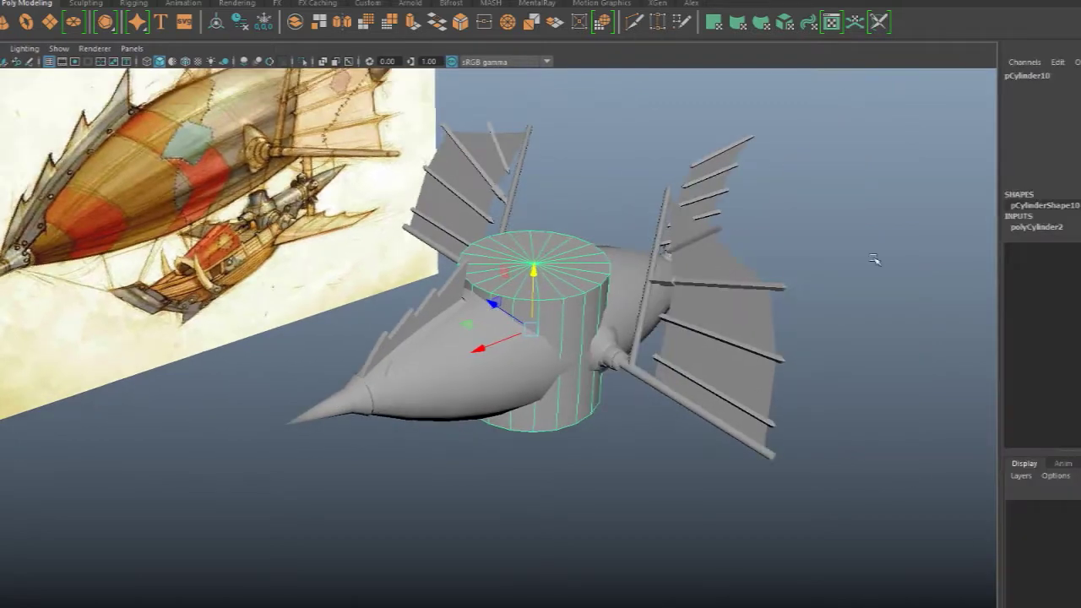
click(1035, 226)
alt+right_drag(913, 291, 969, 291)
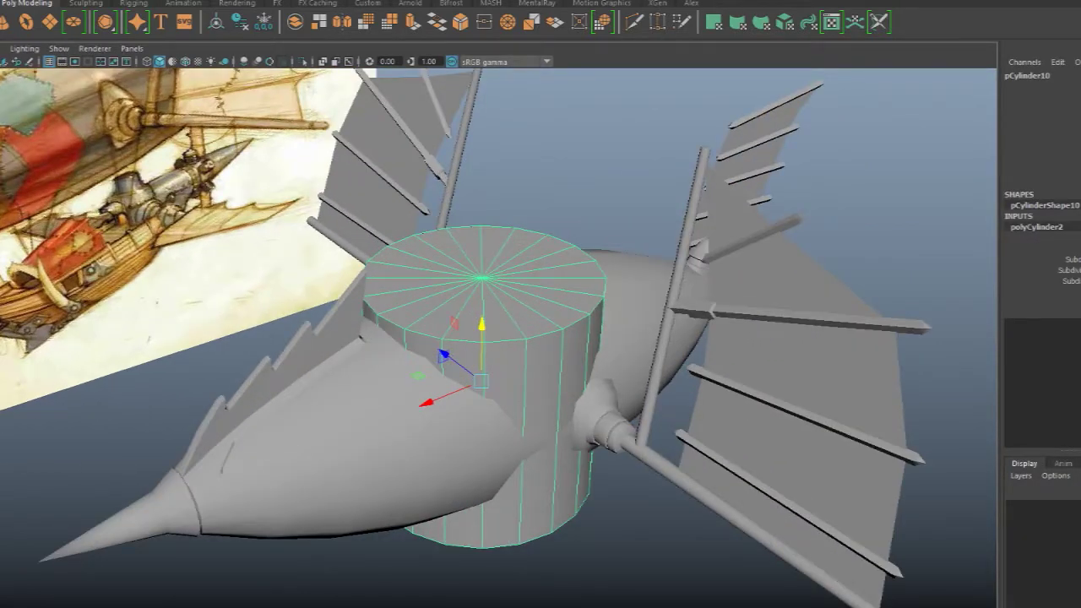
key(Return)
- Stretch the cylinder along the hull's length and move it below the hull as the gondola's base shape
scroll(654, 281, down, 5)
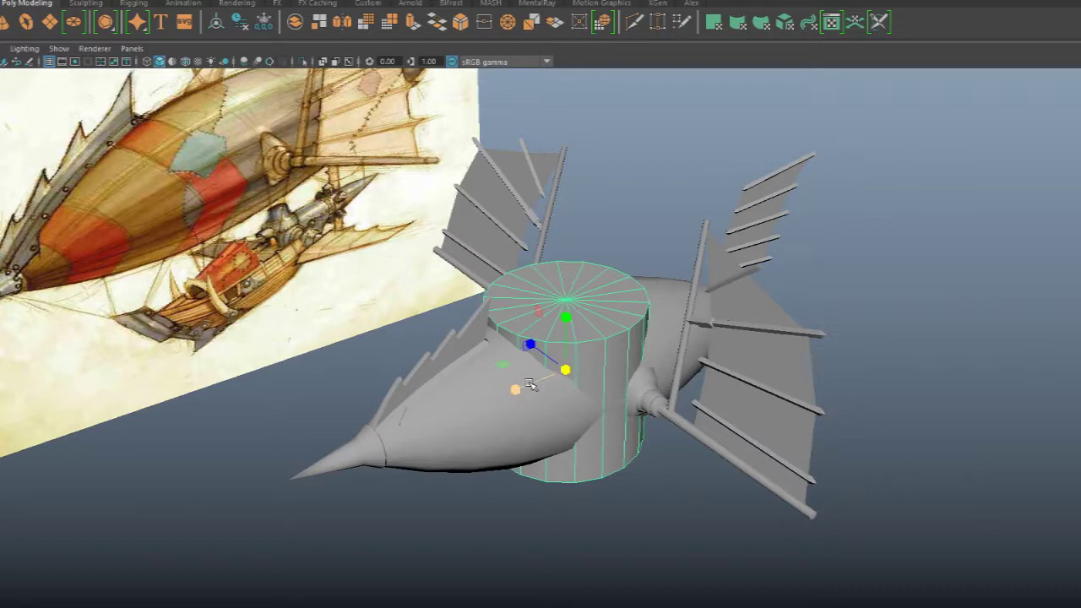
drag(517, 391, 463, 418)
key(w)
drag(521, 383, 562, 345)
- Select the cylinder's bottom components and scale them inward so the sides taper downward
right_click(583, 251)
alt+drag(549, 261, 550, 434)
drag(281, 417, 793, 562)
drag(533, 483, 496, 486)
drag(529, 415, 711, 405)
- Select and delete the cap faces on the underside of the tapered cylinder
right_drag(552, 359, 559, 372)
alt+drag(586, 374, 492, 434)
drag(849, 573, 270, 477)
alt+drag(270, 478, 581, 386)
- Raise the gondola's bottom border edge loop slightly and extrude it straight down into a second band
right_drag(586, 237, 518, 328)
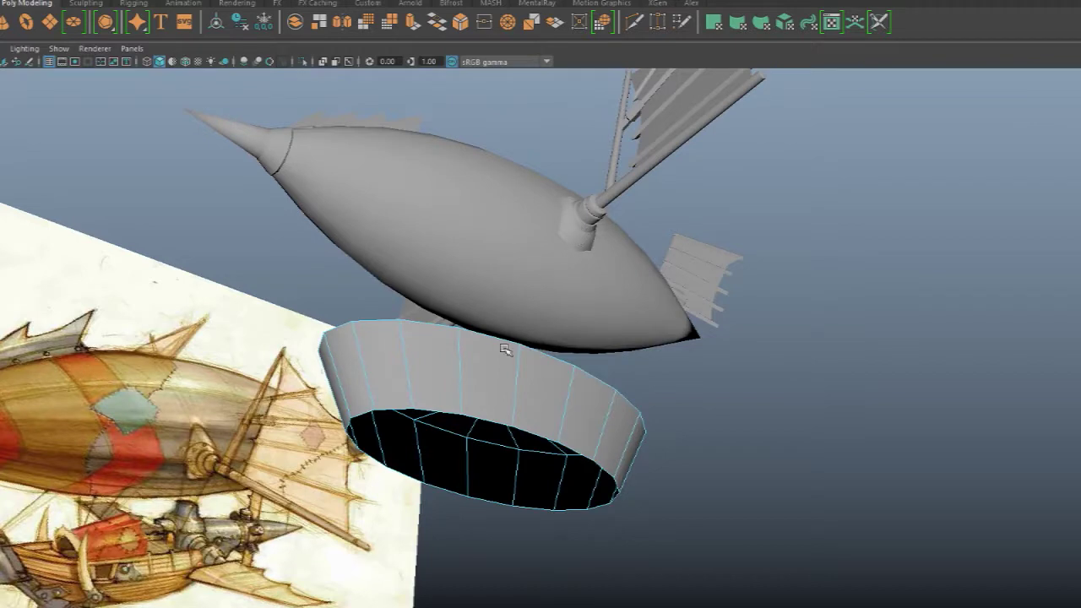
double_click(479, 409)
alt+drag(480, 409, 632, 407)
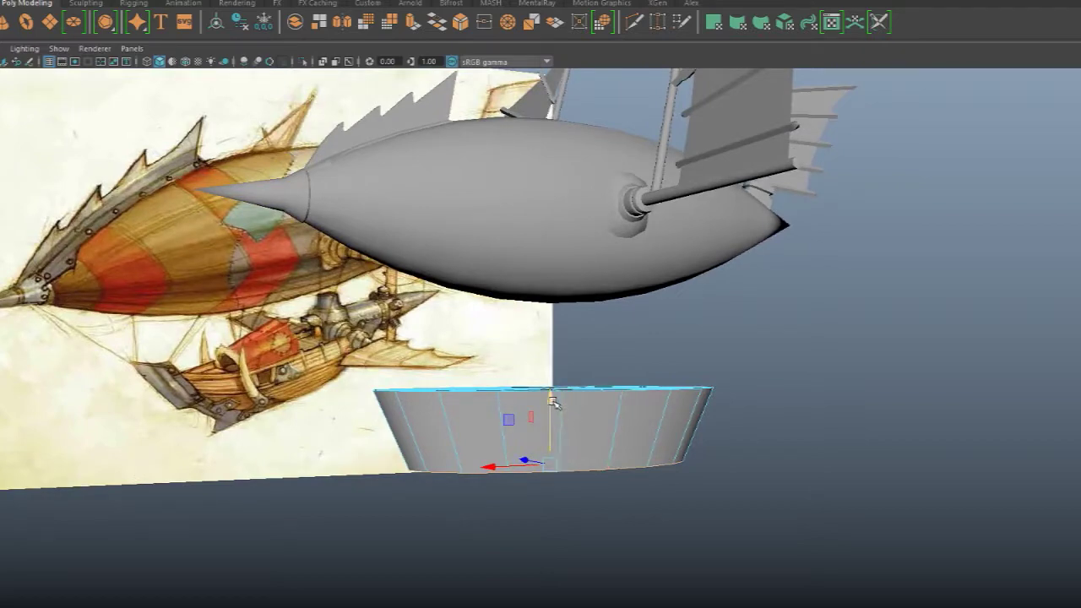
drag(562, 422, 560, 401)
key(r)
drag(551, 445, 550, 446)
drag(555, 388, 553, 414)
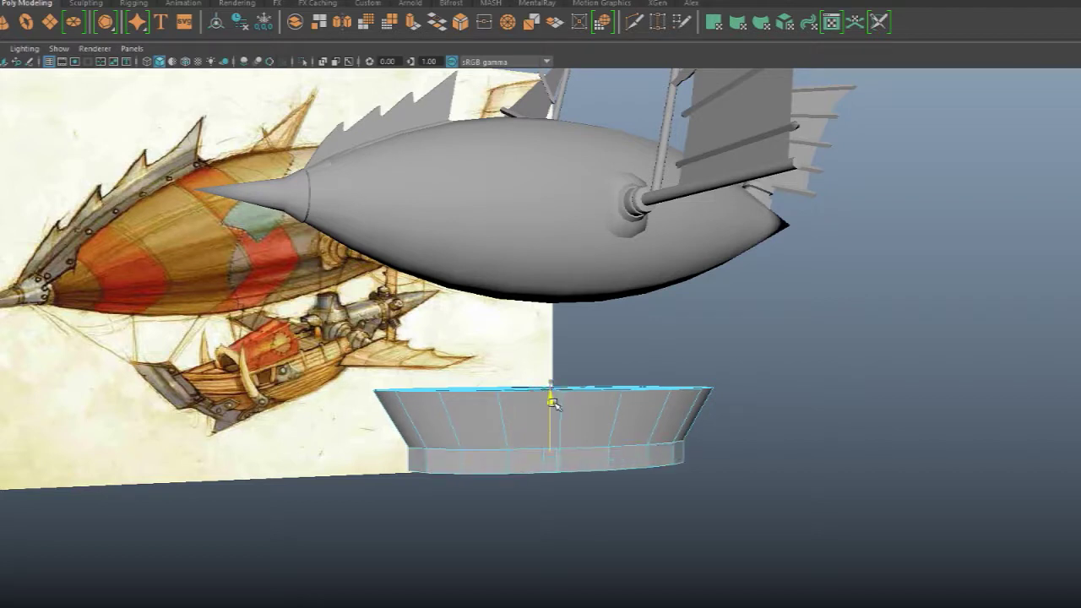
- Narrow and lower the second band's bottom rim, and extrude a shallow, narrower third band beneath it
drag(548, 470, 524, 471)
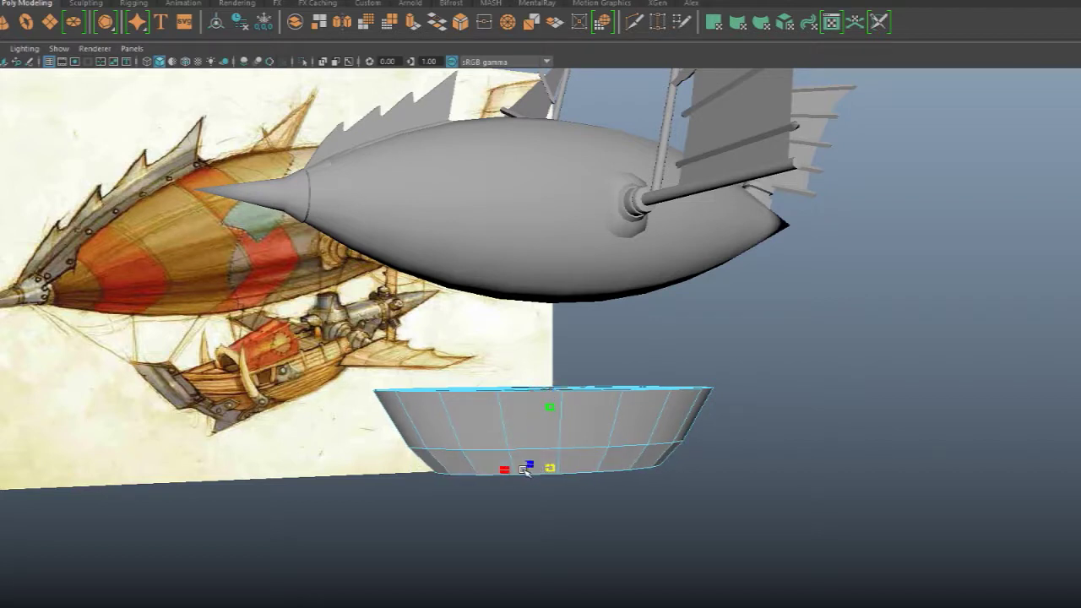
drag(553, 397, 552, 414)
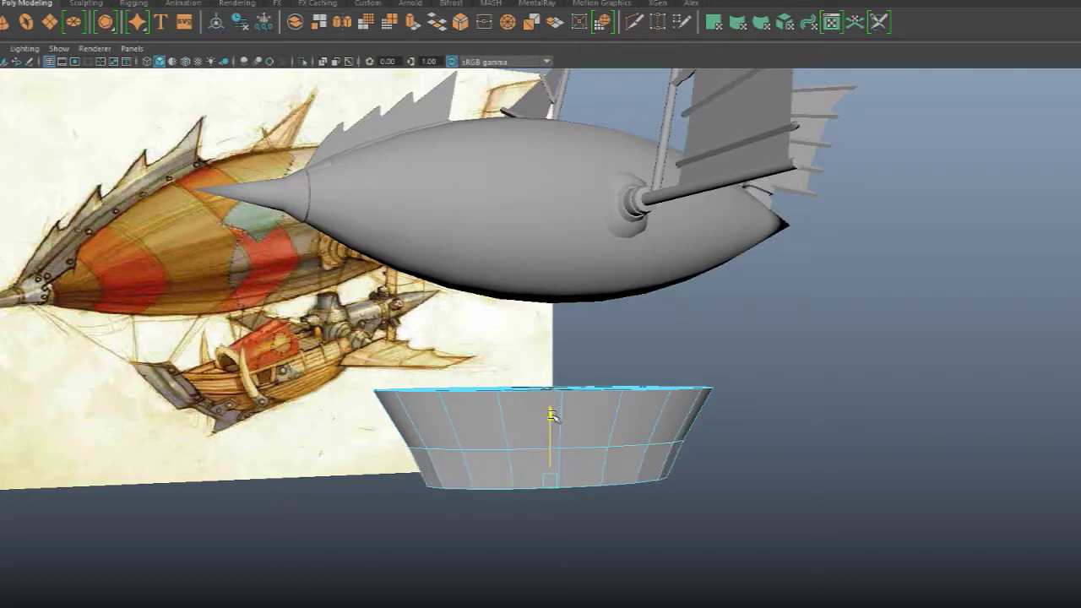
drag(558, 479, 559, 426)
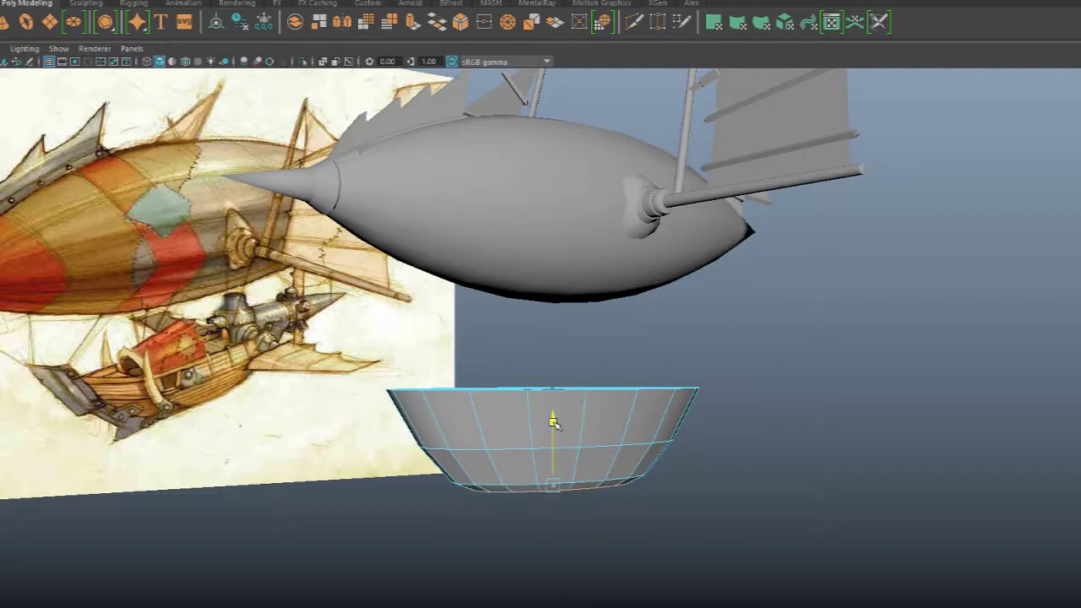
alt+drag(589, 420, 653, 399)
alt+drag(841, 432, 591, 363)
- Select only the gondola's top cap faces and delete them to leave the vessel open on top
right_drag(586, 251, 591, 290)
alt+drag(591, 357, 531, 313)
drag(102, 211, 844, 418)
drag(956, 545, 142, 371)
key(Delete)
alt+drag(393, 383, 406, 358)
alt+right_drag(406, 358, 470, 224)
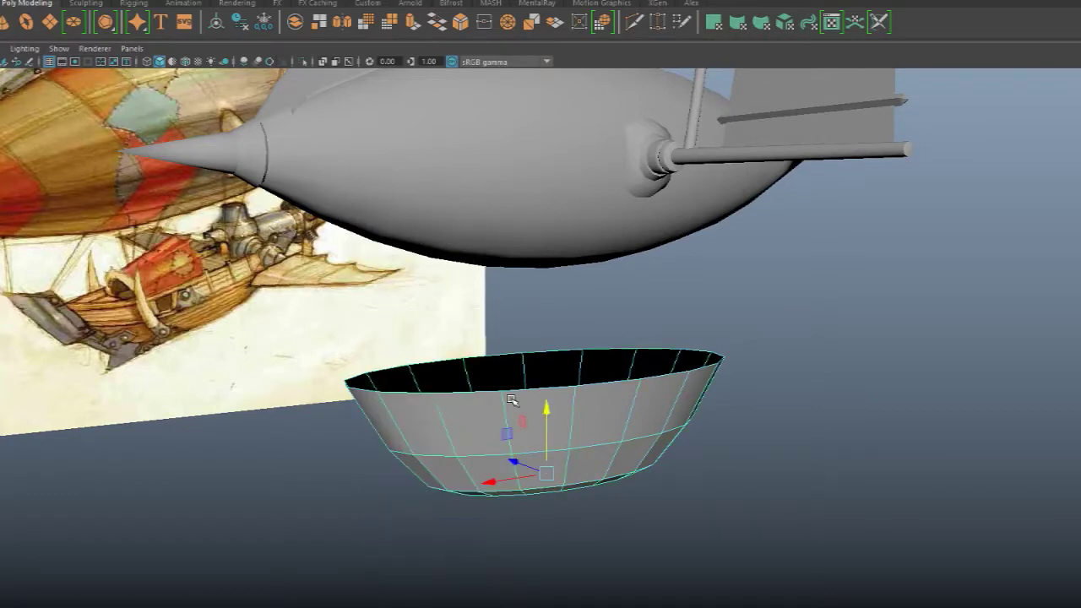
- Apply Soften/Harden Edges to the gondola to smooth its shading
click(245, 3)
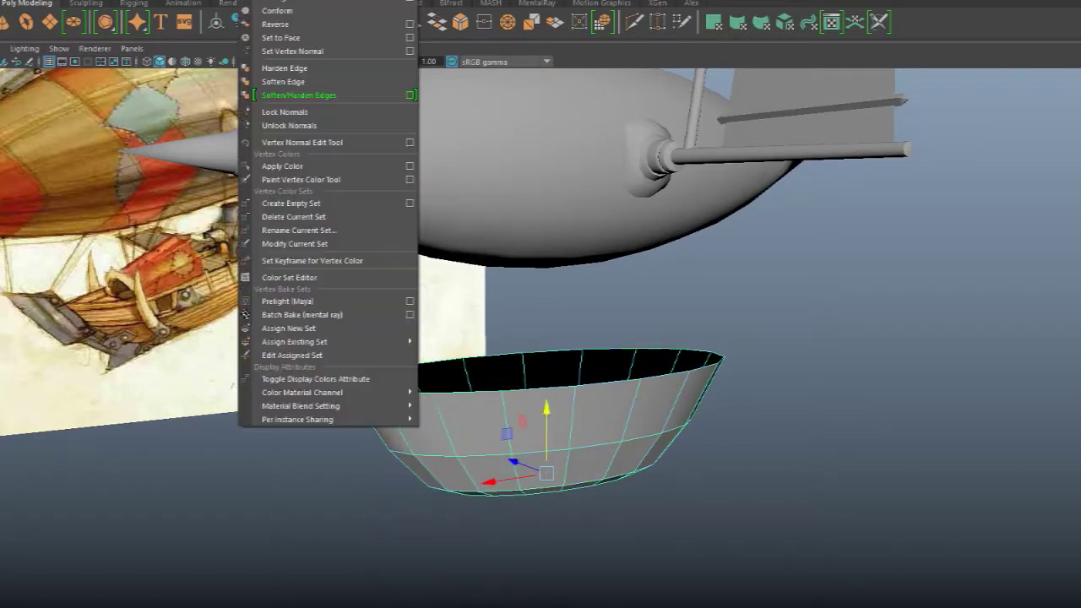
click(362, 96)
click(805, 381)
mouse_move(805, 381)
alt+mouse_down()
mouse_move(796, 333)
mouse_move(779, 346)
mouse_move(798, 372)
alt+mouse_up()
- Scale the gondola vertically to make it slightly taller, and check its proportions against the hull
click(656, 391)
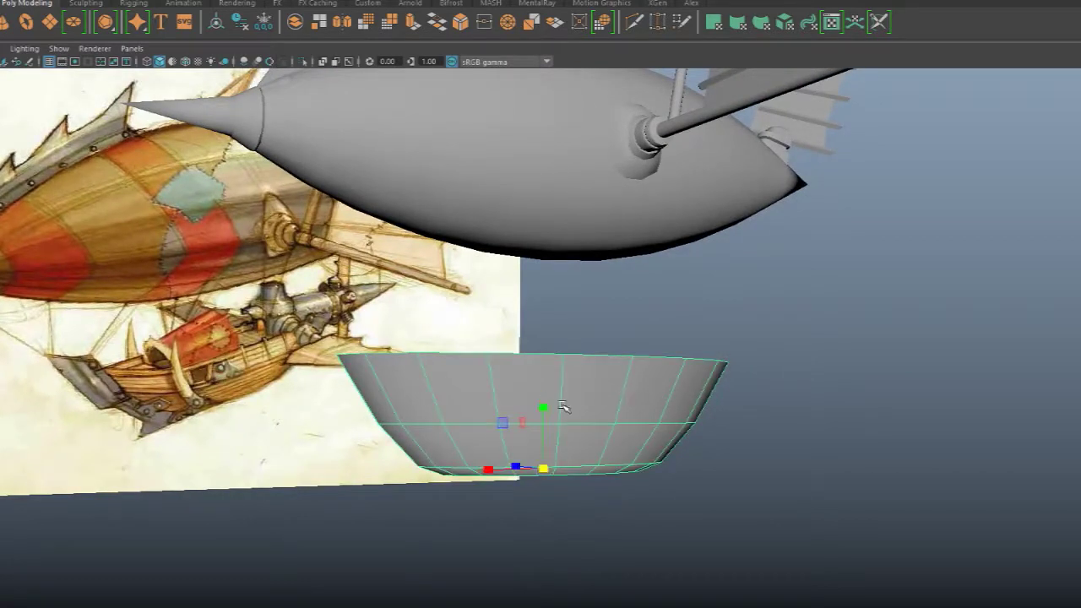
mouse_move(544, 409)
mouse_down()
mouse_move(545, 422)
mouse_move(547, 388)
mouse_up()
alt+drag(694, 336, 705, 346)
click(775, 332)
scroll(773, 327, down, 4)
alt+middle_drag(772, 324, 784, 376)
mouse_move(784, 376)
alt+mouse_down()
mouse_move(775, 370)
mouse_move(768, 388)
mouse_move(787, 384)
alt+mouse_up()
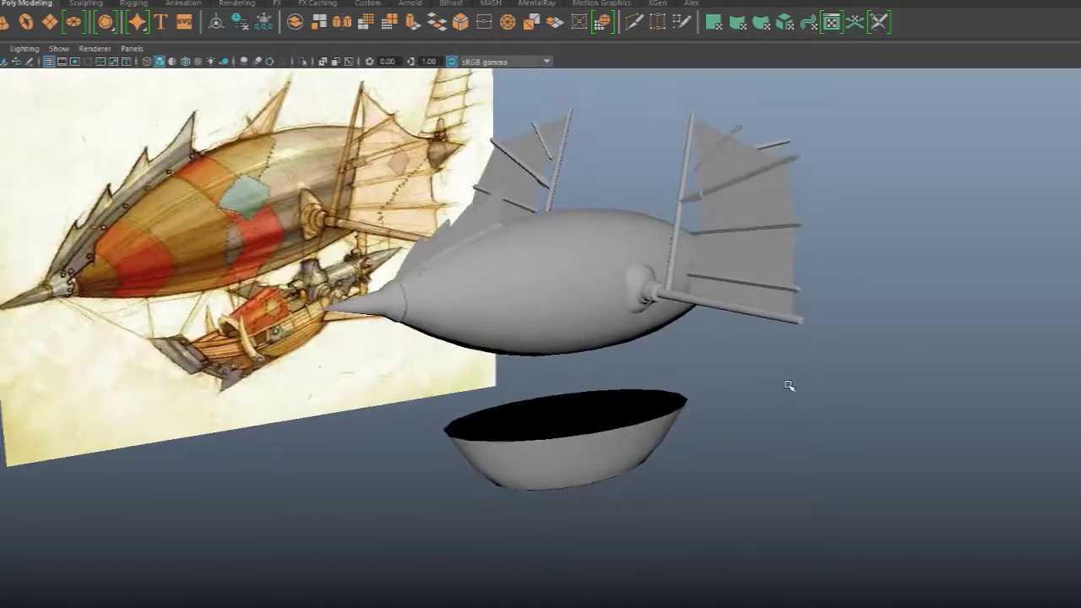
- Scale the gondola down uniformly and move it closer beneath the hull
click(628, 442)
drag(573, 471, 539, 477)
drag(580, 411, 714, 379)
click(705, 369)
scroll(653, 438, up, 3)
click(652, 437)
scroll(646, 446, up, 4)
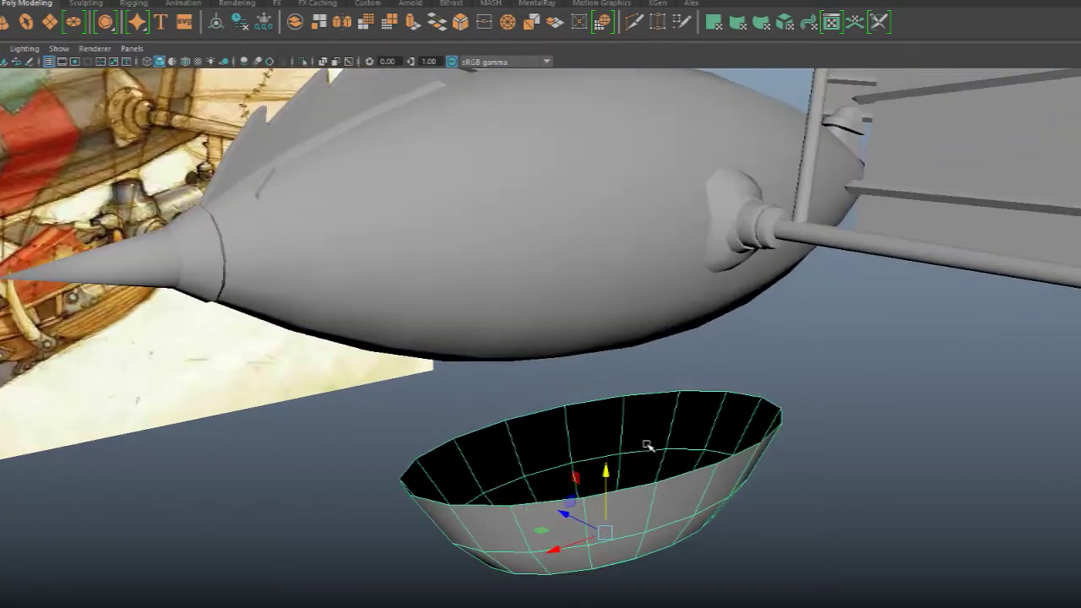
alt+drag(734, 397, 800, 358)
right_drag(748, 248, 681, 254)
alt+drag(724, 374, 730, 397)
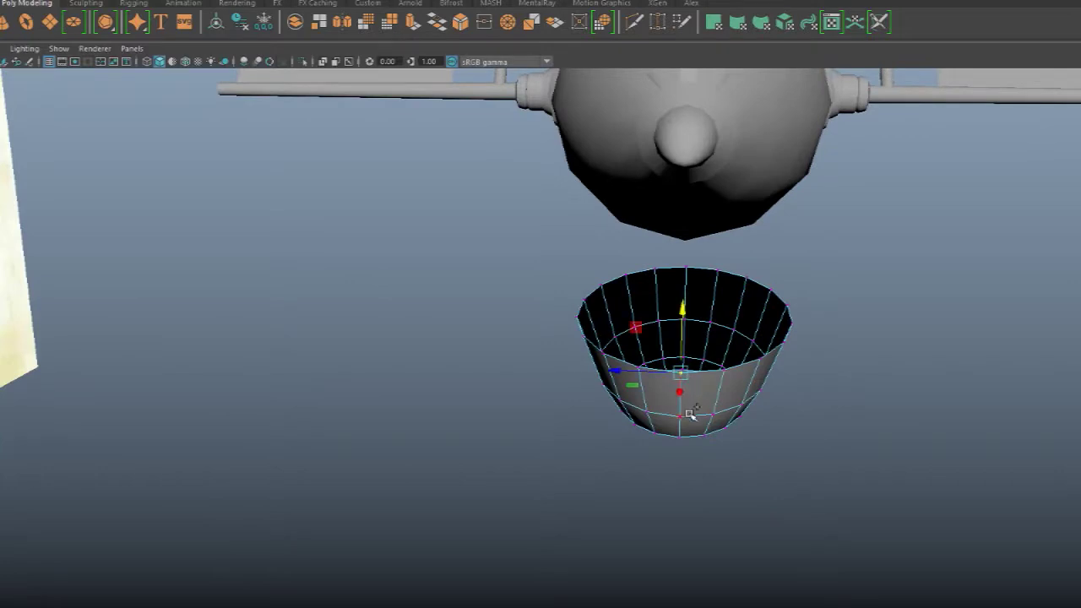
alt+drag(754, 341, 756, 352)
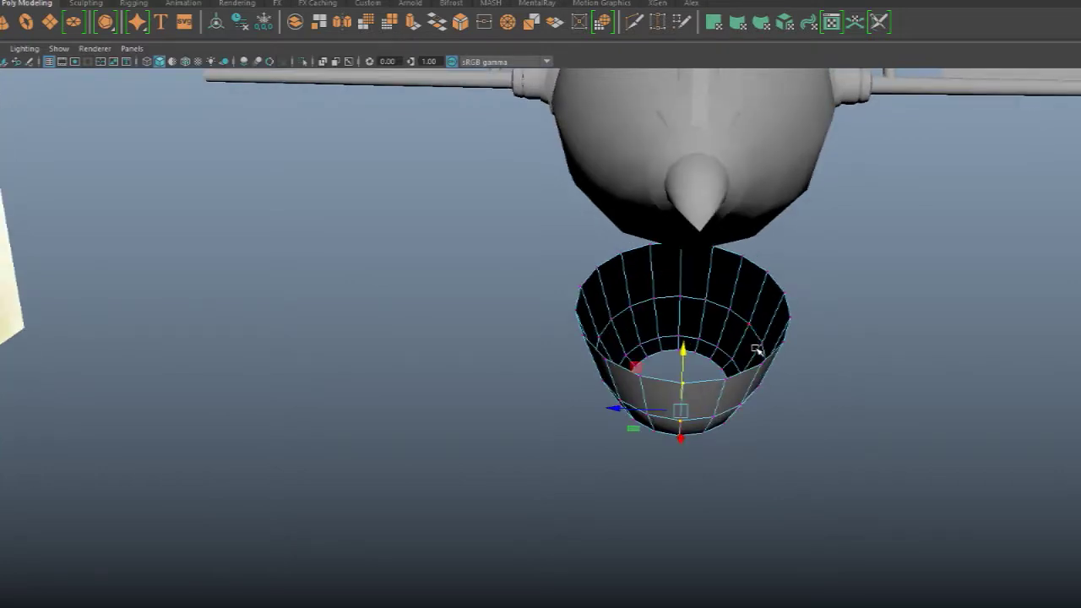
scroll(808, 425, down, 3)
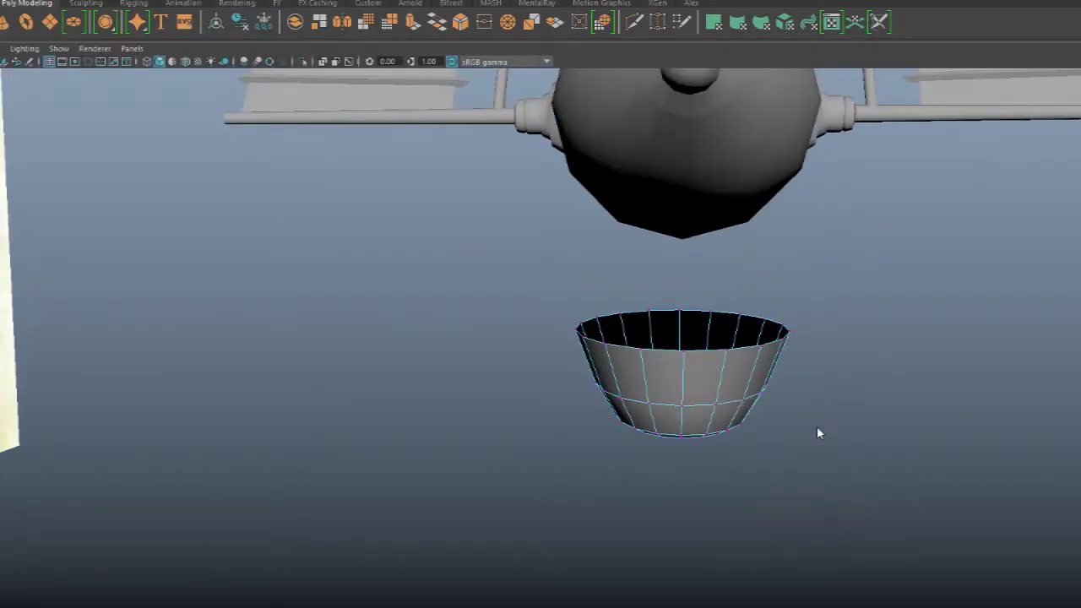
- Pull the gondola's centre-line end vertices outward along its length to give it a pointed bow and stern
key(space)
key(space)
scroll(671, 458, up, 5)
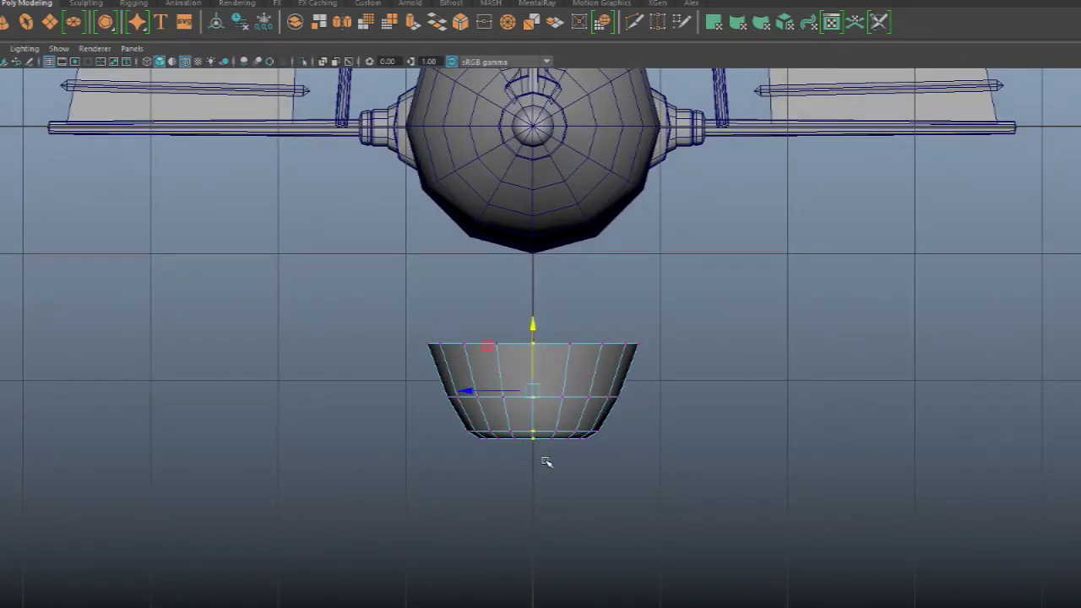
key(space)
alt+drag(908, 271, 830, 282)
key(b)
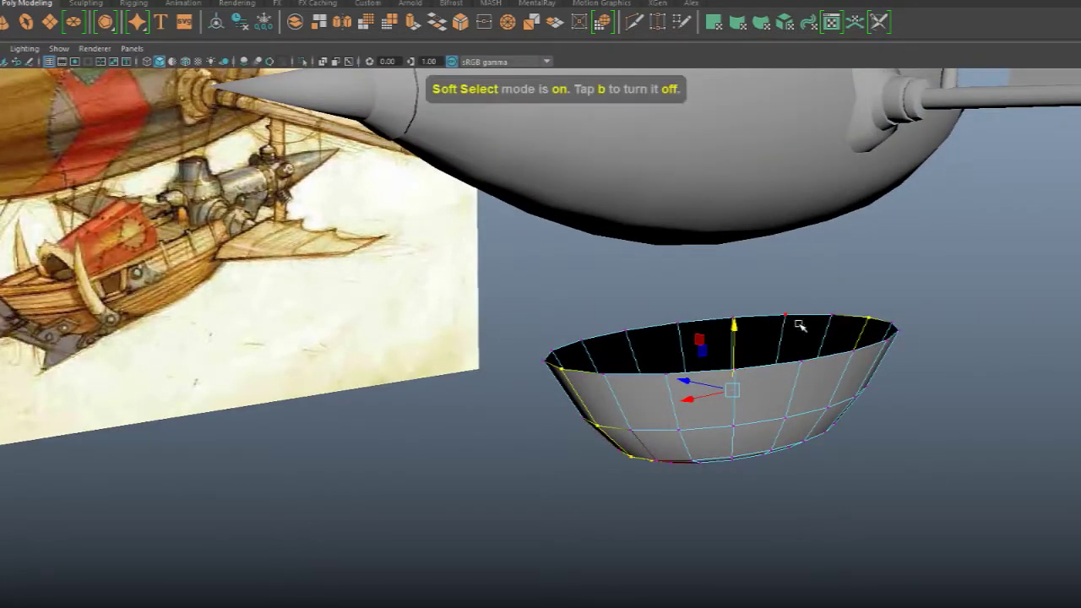
mouse_move(667, 395)
mouse_down()
mouse_move(741, 393)
mouse_move(680, 400)
mouse_up()
alt+drag(781, 372, 797, 337)
right_drag(791, 251, 844, 229)
click(820, 320)
alt+drag(820, 321, 688, 355)
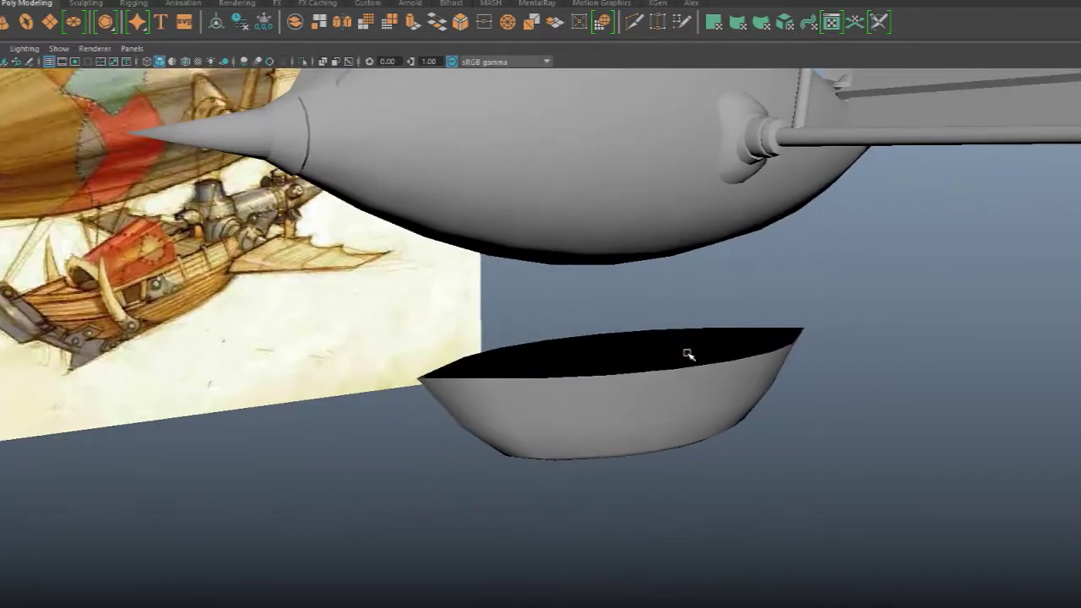
- Select the gondola's top border edge loop and extrude it inward to form a narrow rim
scroll(660, 373, up, 1)
click(656, 371)
right_drag(647, 252, 652, 215)
double_click(581, 335)
alt+drag(702, 304, 701, 310)
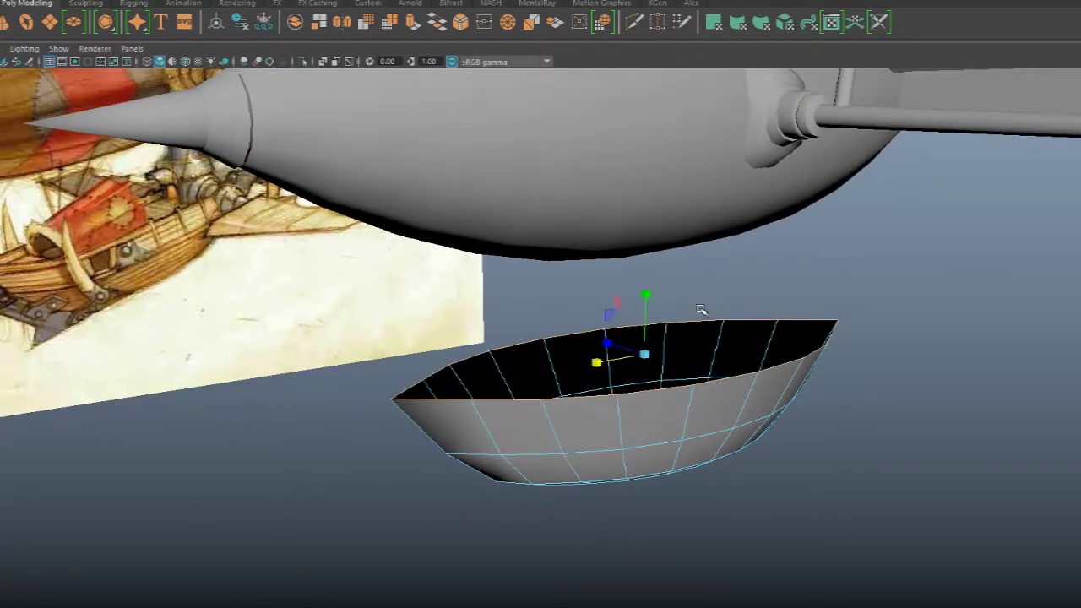
alt+drag(664, 369, 671, 370)
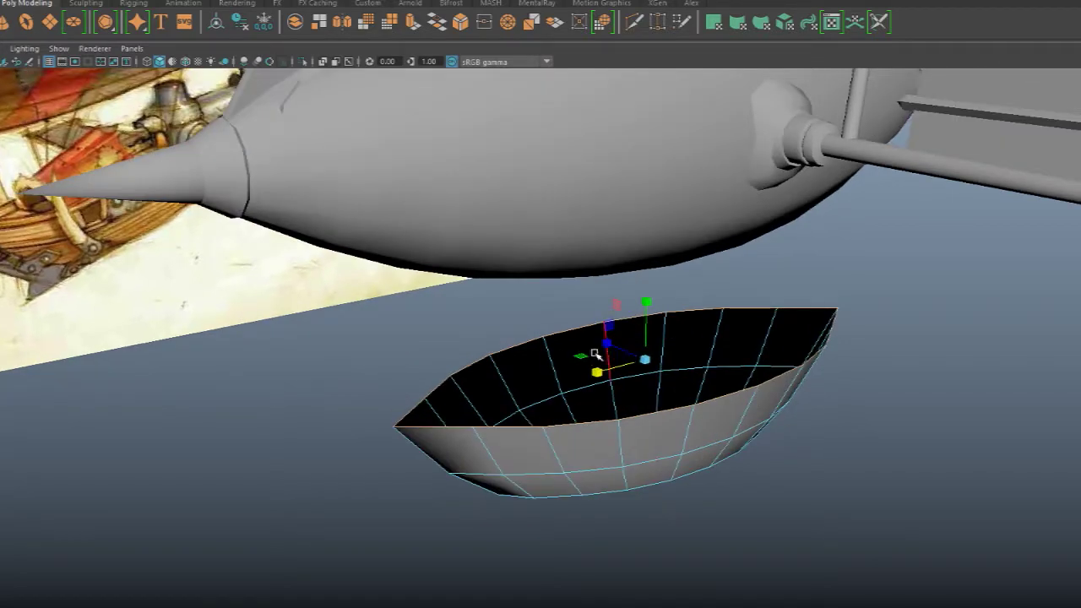
shift+drag(585, 357, 532, 369)
scroll(506, 357, up, 3)
drag(606, 362, 565, 339)
- Extrude the rim's inner edge loop downward to form the gondola's inner wall and adjust its scale
key(ctrl+e)
drag(664, 304, 665, 323)
click(661, 383)
alt+drag(697, 389, 534, 365)
drag(659, 388, 672, 390)
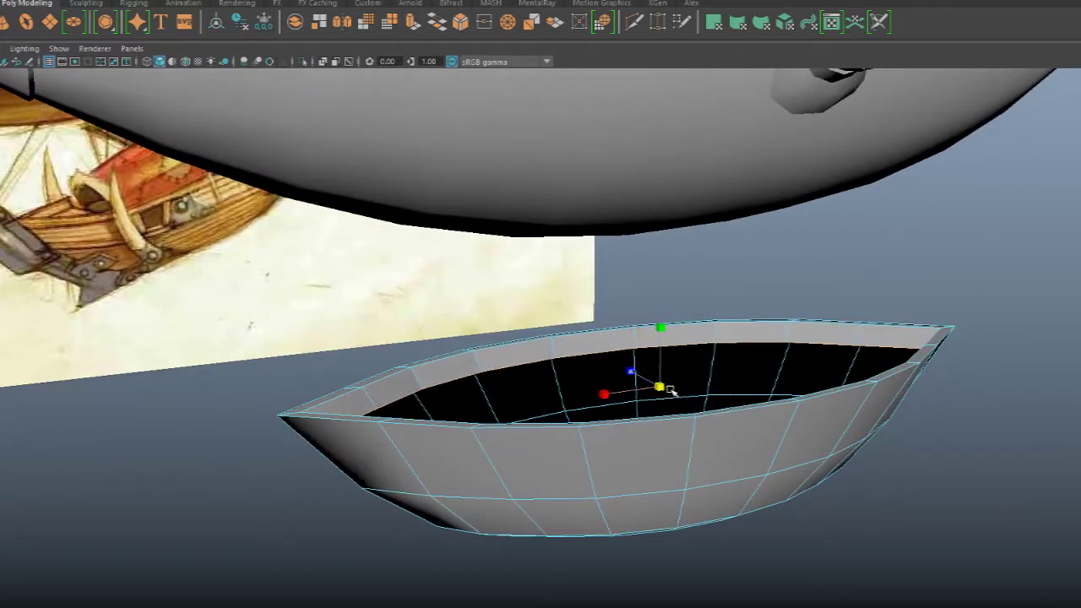
alt+drag(583, 376, 577, 374)
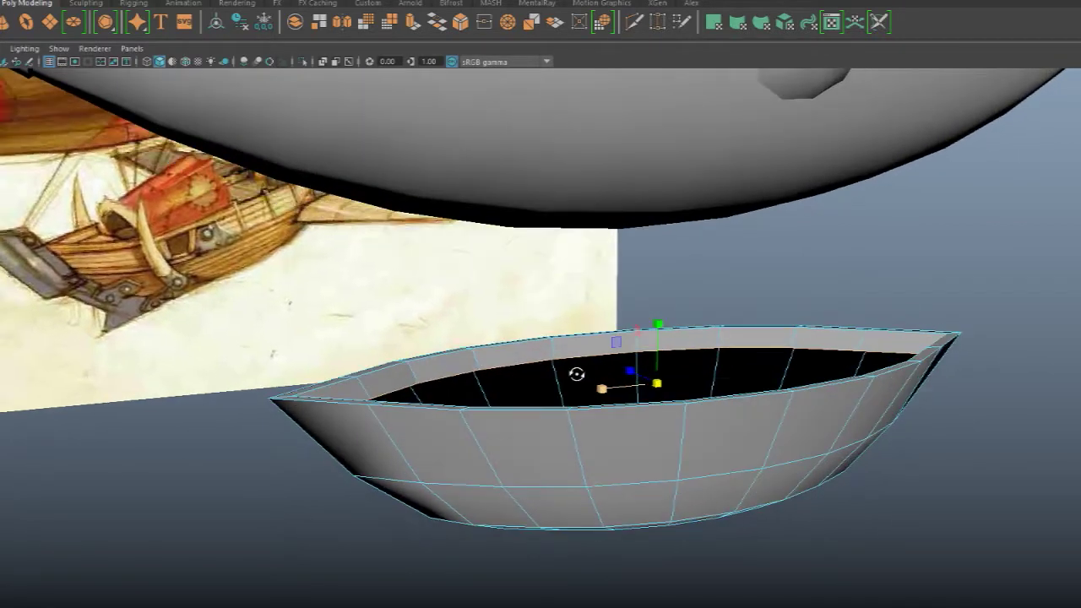
- Adjust the height of the inner wall's lower edge loop and extrude it inward to form a deck around a small opening
key(w)
drag(658, 347, 658, 342)
key(r)
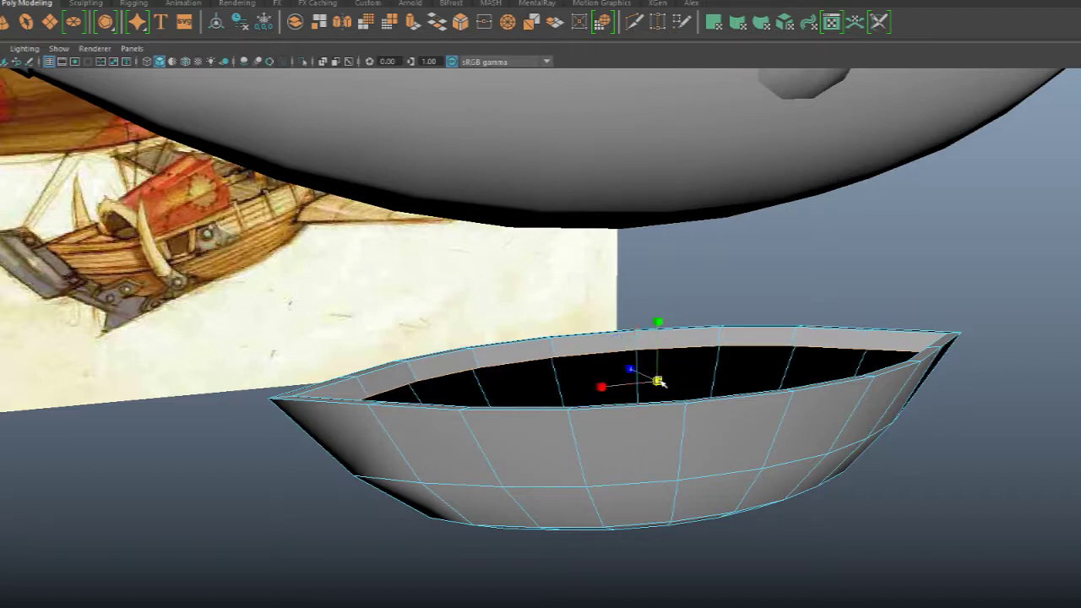
key(w)
mouse_move(469, 326)
alt+mouse_down()
mouse_move(480, 309)
mouse_move(477, 319)
alt+mouse_up()
drag(662, 389, 465, 414)
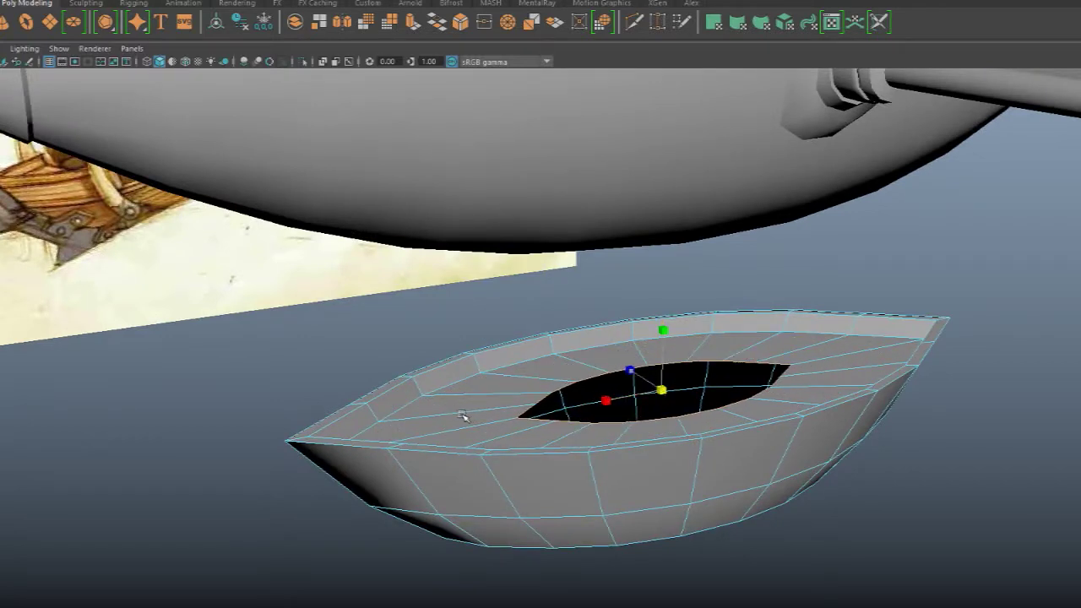
- Convert the deck opening's border edges to vertices and merge them to the centre to close the deck
click(692, 4)
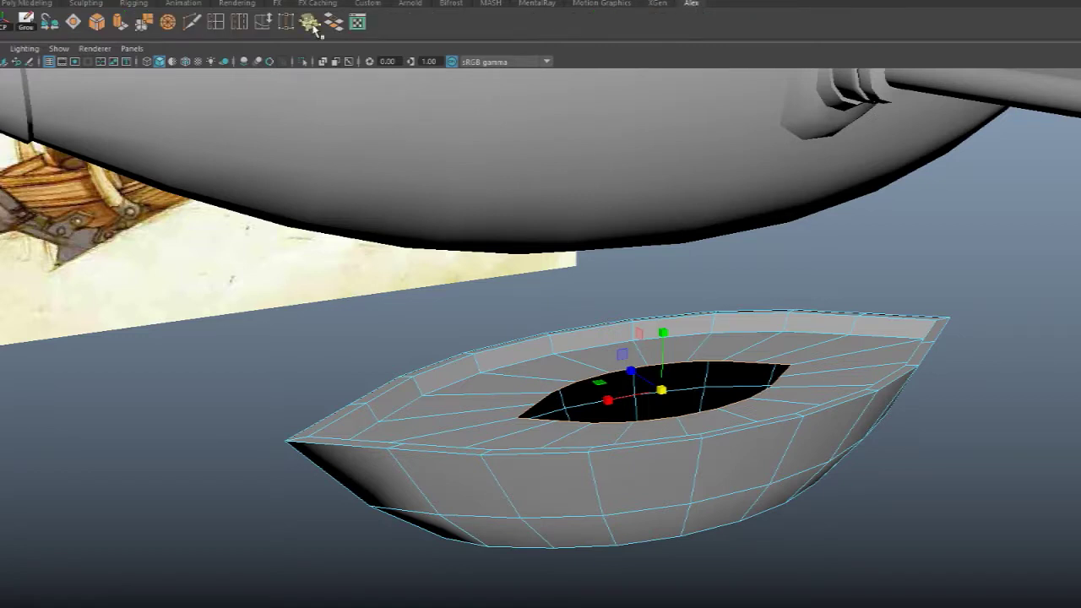
click(2, 1)
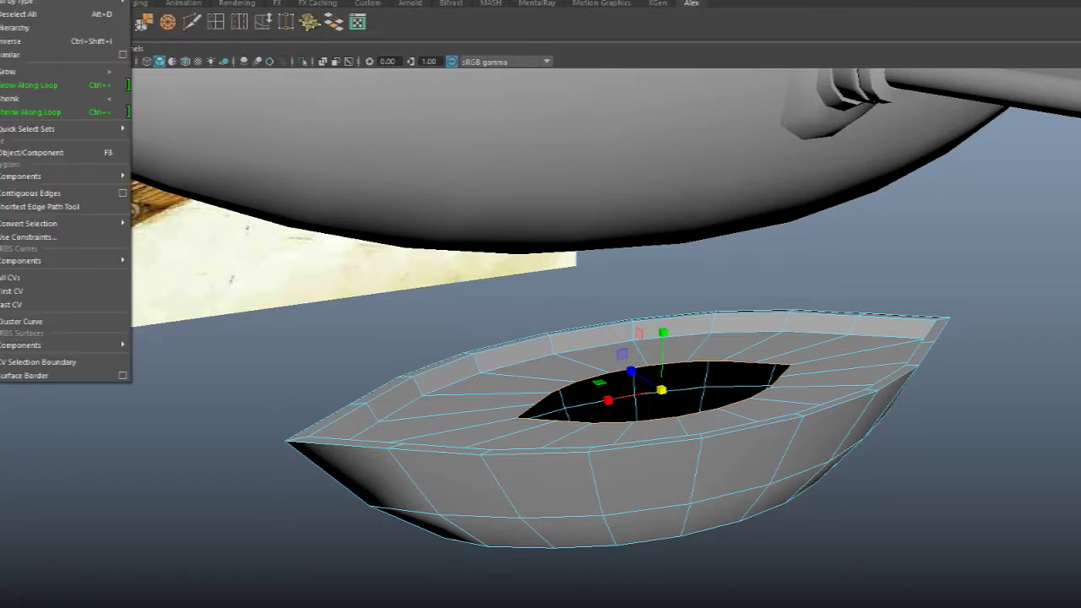
mouse_move(50, 225)
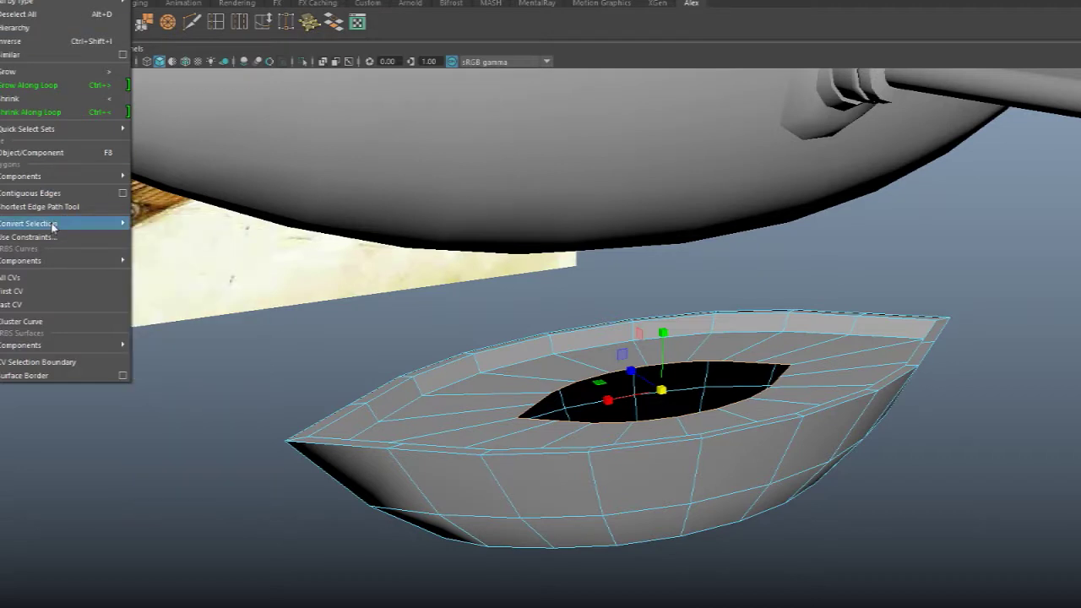
click(181, 239)
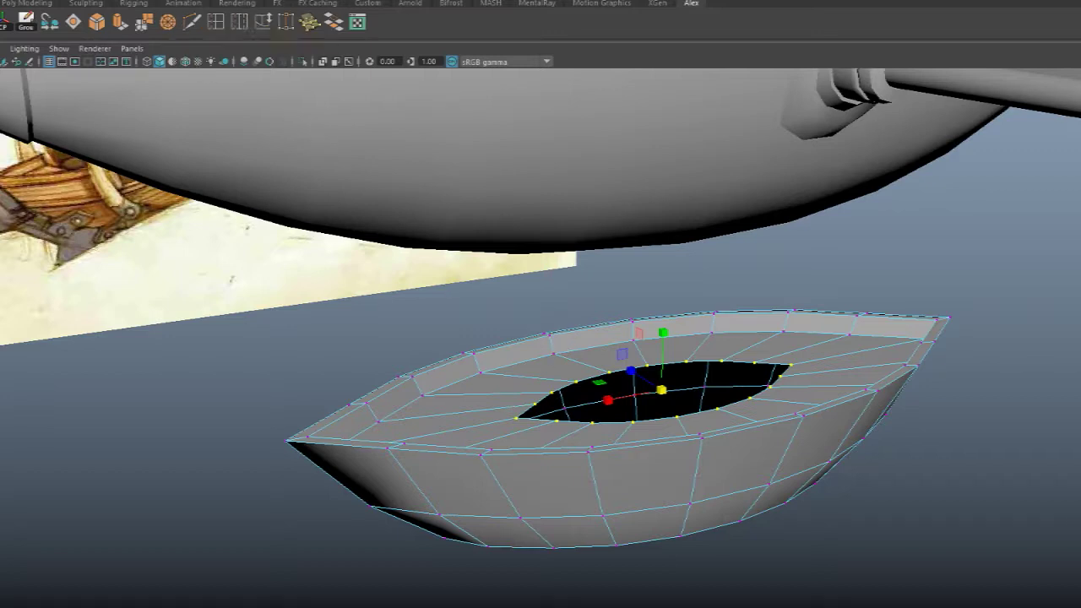
click(135, 0)
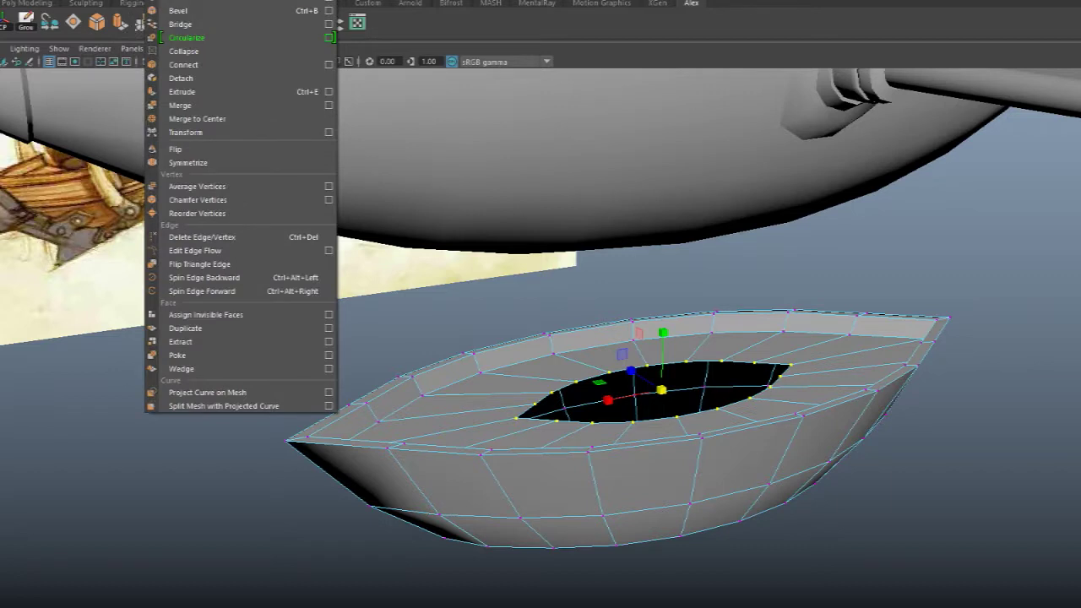
mouse_move(166, 0)
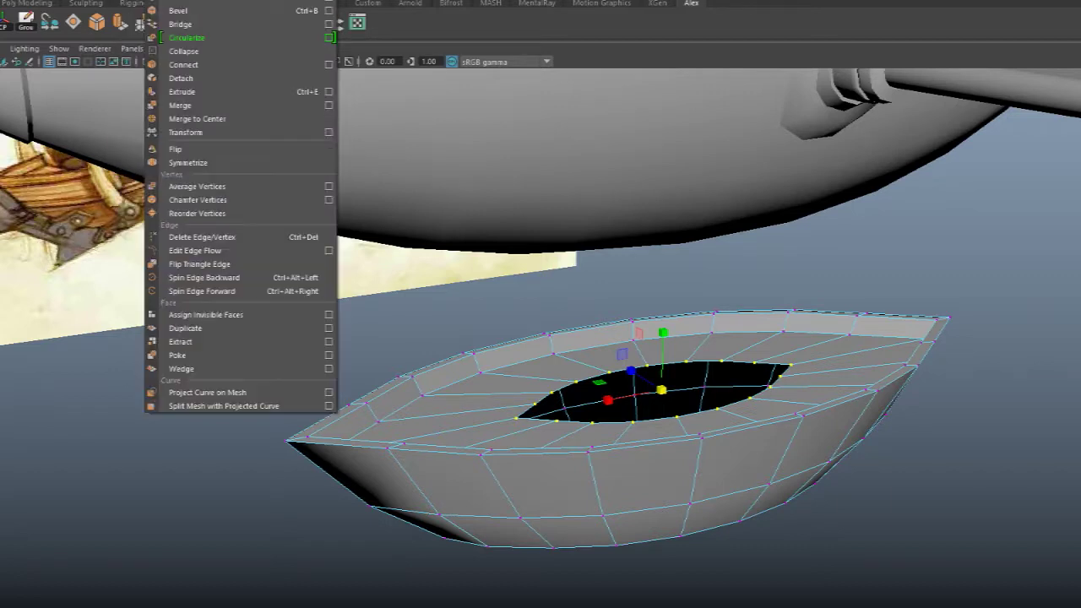
click(196, 119)
click(320, 379)
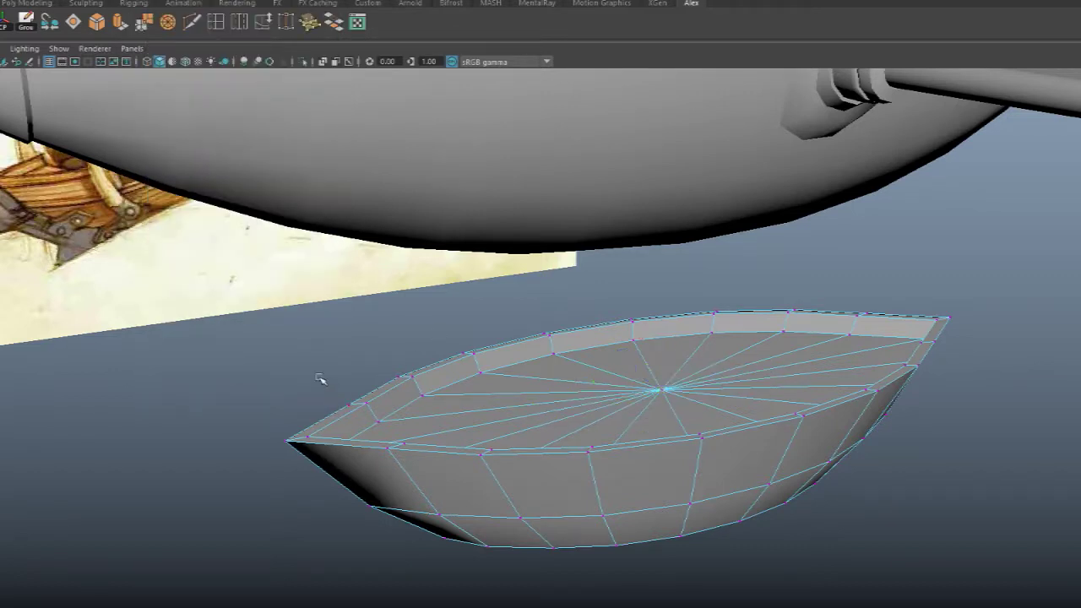
- Return to object selection and apply Soften/Harden Edges to the decked gondola
alt+drag(387, 355, 429, 348)
right_drag(434, 253, 469, 251)
click(515, 266)
alt+drag(601, 292, 751, 302)
click(616, 393)
alt+drag(646, 396, 540, 400)
click(1022, 383)
alt+drag(1022, 383, 635, 349)
click(611, 406)
alt+drag(494, 357, 587, 366)
alt+drag(631, 394, 530, 374)
click(240, 7)
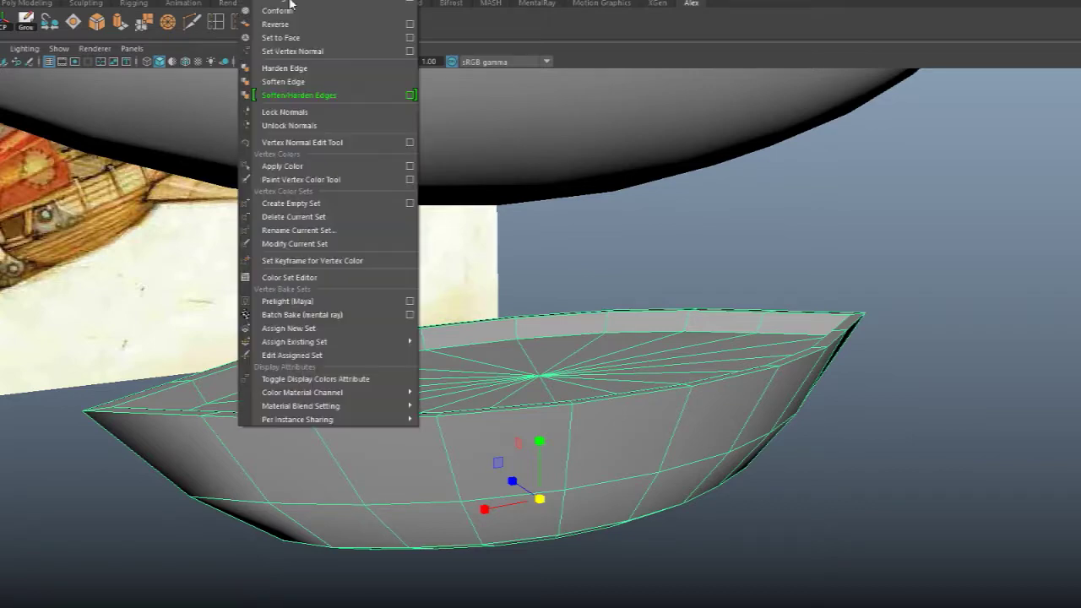
click(285, 91)
click(864, 271)
- Compare the whole airship and its gondola with the reference drawing from several angles
alt+right_drag(864, 271, 774, 276)
alt+drag(775, 275, 800, 314)
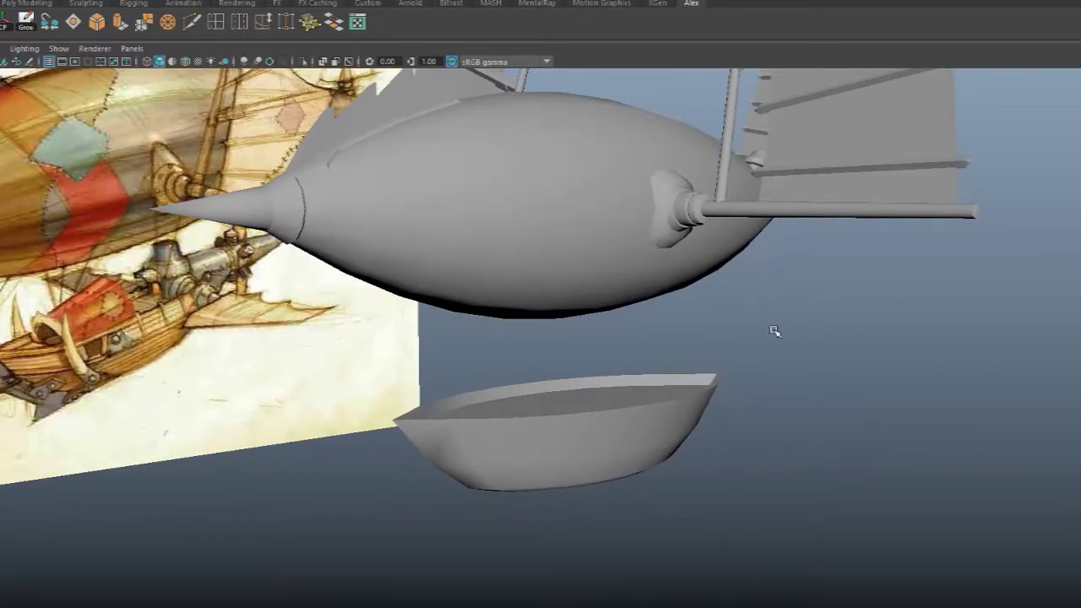
alt+middle_drag(799, 315, 720, 319)
alt+drag(716, 316, 656, 434)
alt+middle_drag(656, 434, 769, 405)
alt+drag(769, 405, 762, 393)
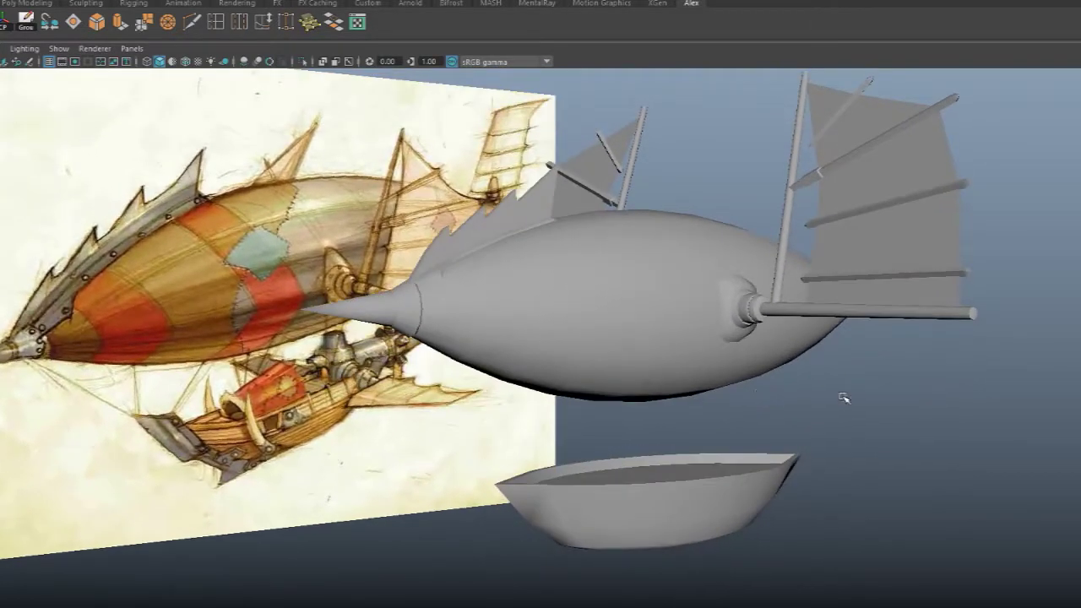
alt+drag(694, 520, 635, 389)
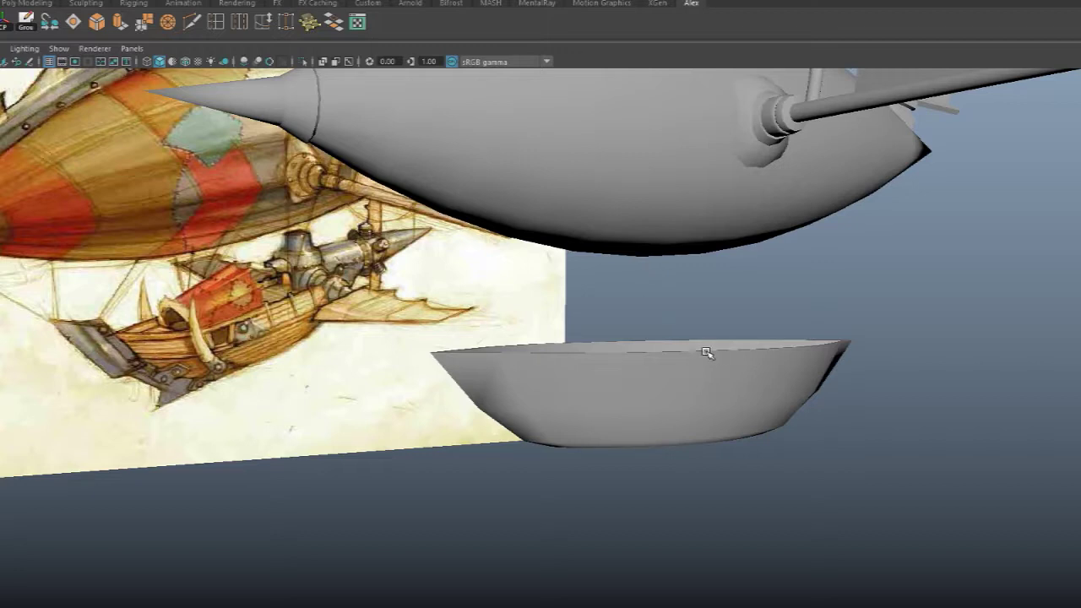
alt+drag(656, 308, 640, 338)
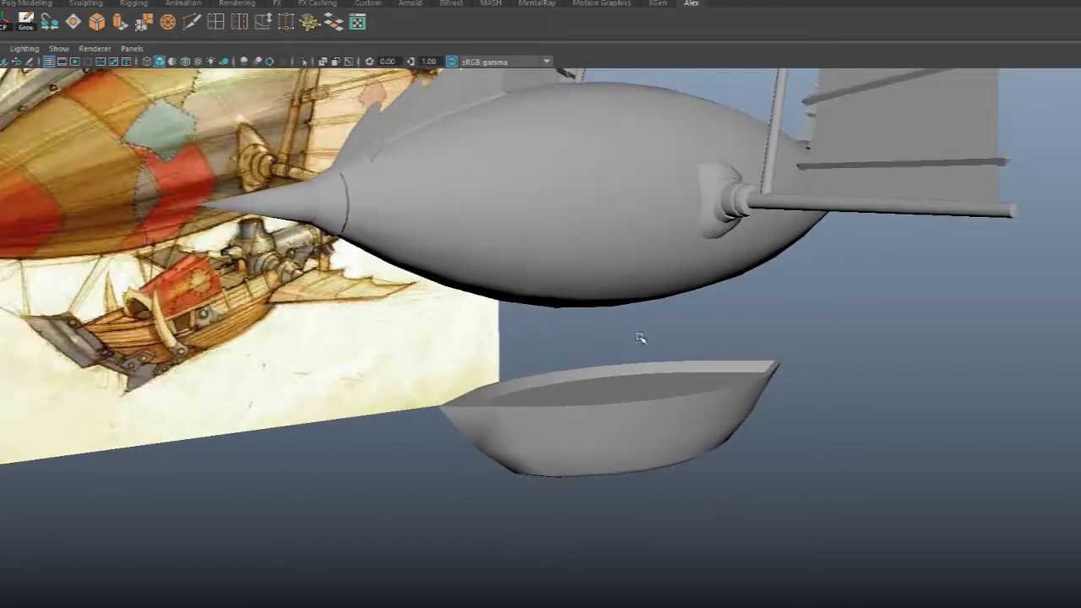
- Create a polygon cylinder and rotate it to lie lengthwise along the airship
click(12, 4)
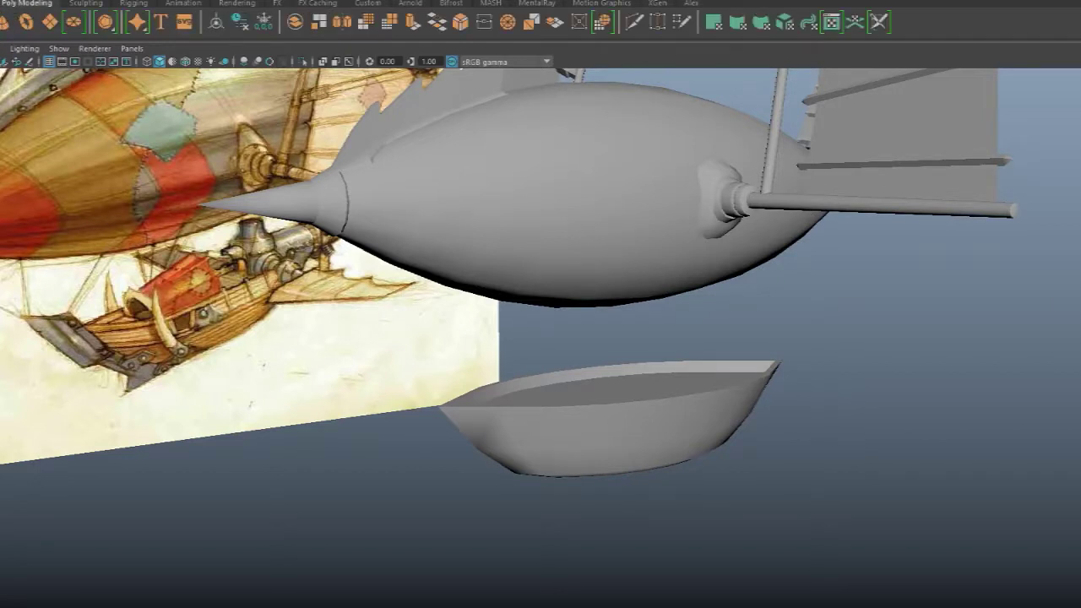
click(0, 21)
scroll(523, 241, down, 4)
alt+middle_drag(563, 230, 525, 268)
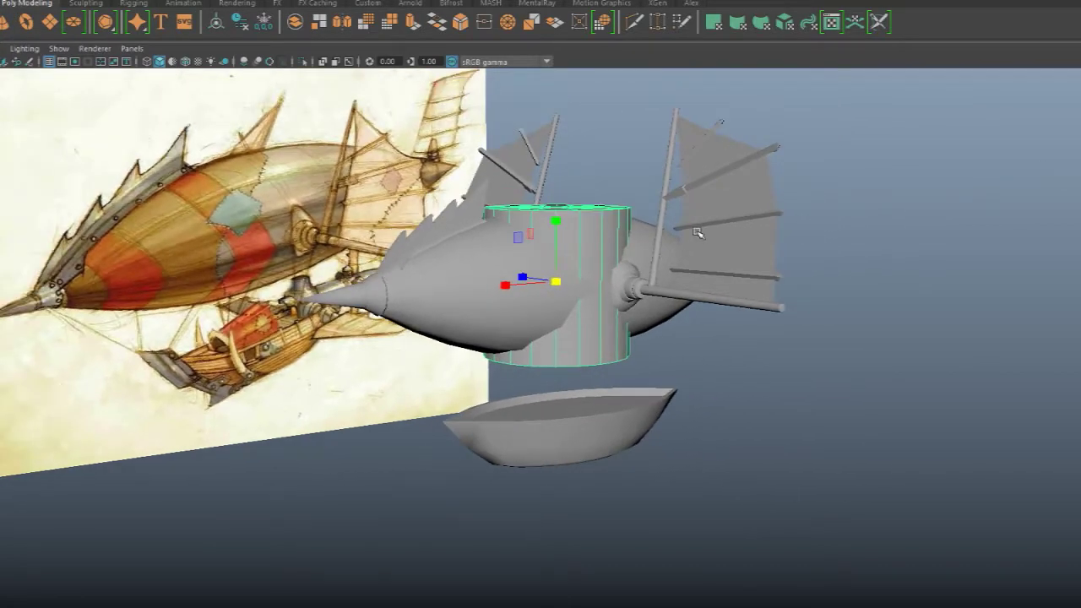
key(e)
drag(527, 258, 559, 186)
alt+drag(707, 234, 622, 281)
- Lower the cylinder onto the gondola and scale it down to form a half-sunken cabin amidships
key(w)
drag(560, 239, 555, 304)
scroll(579, 379, up, 5)
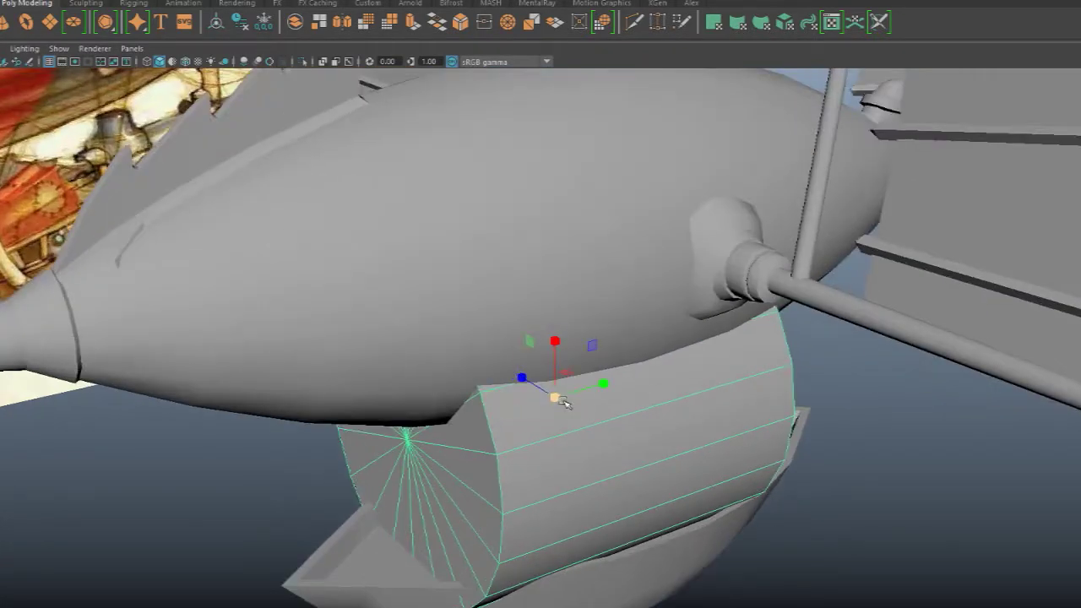
drag(558, 398, 477, 358)
alt+middle_drag(515, 338, 542, 226)
drag(564, 223, 623, 273)
alt+right_drag(622, 273, 981, 257)
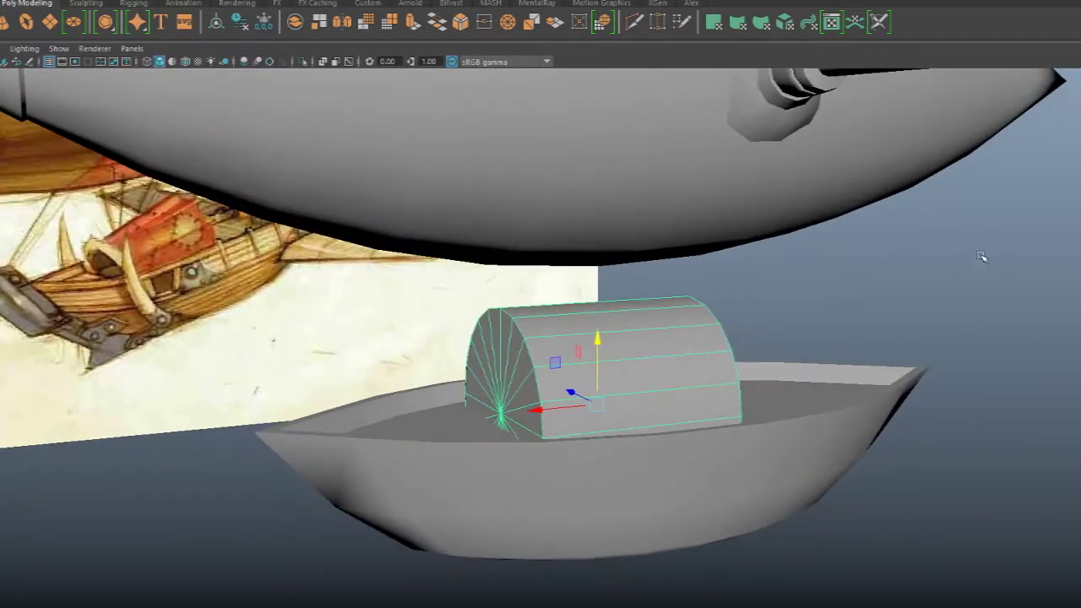
- Set the cabin cylinder's axis subdivisions to 12
key(ctrl+a)
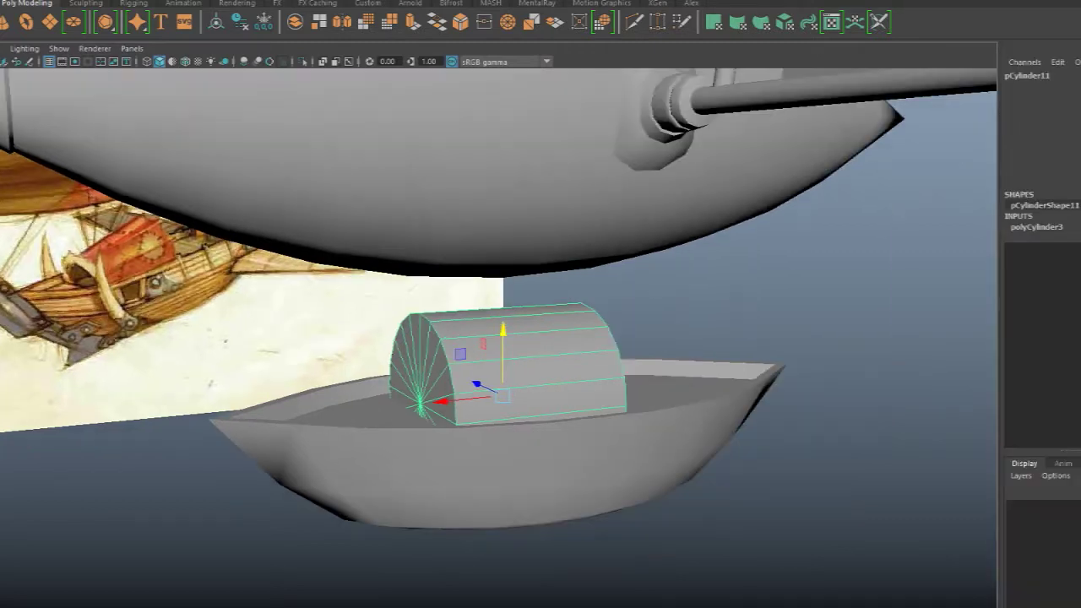
click(1045, 230)
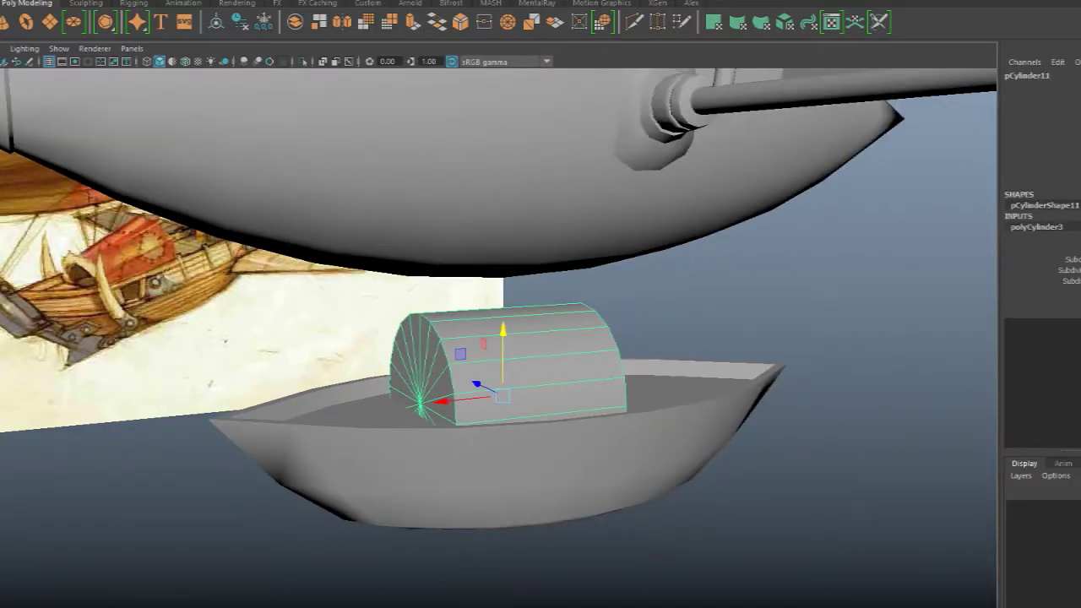
text(10)
key(Return)
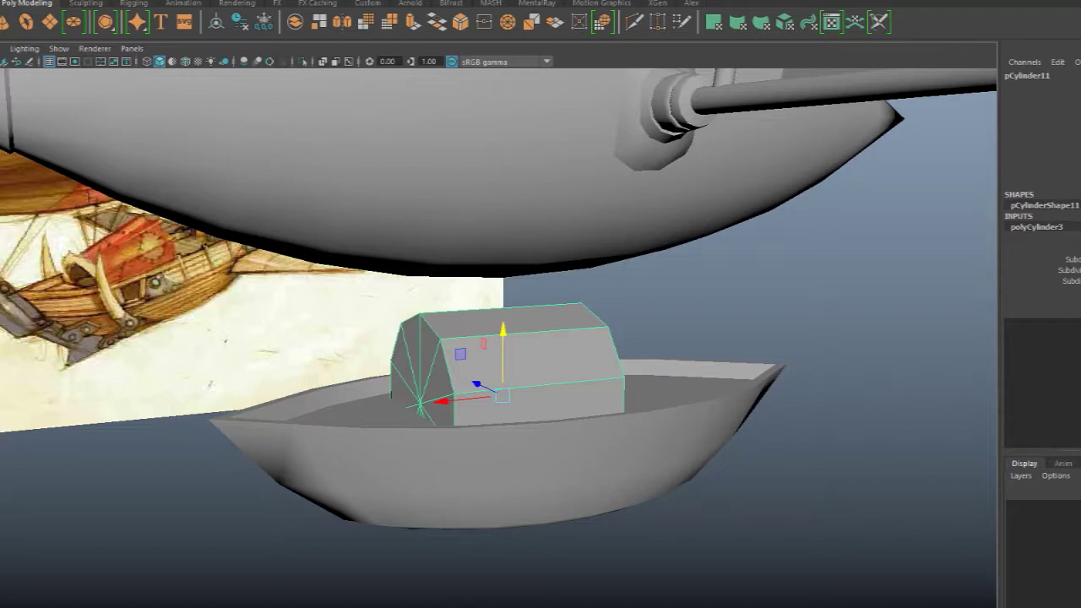
text(12)
key(Return)
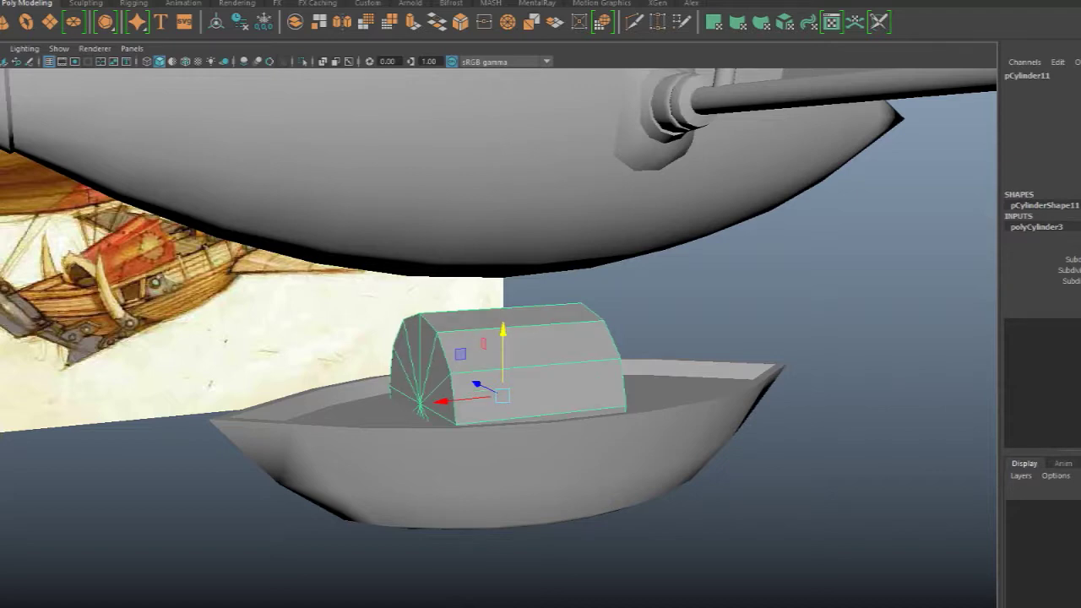
alt+drag(878, 299, 752, 265)
click(824, 299)
- Delete the faces of the cabin cylinder's lower half that are sunk into the gondola
click(591, 346)
alt+drag(591, 346, 643, 349)
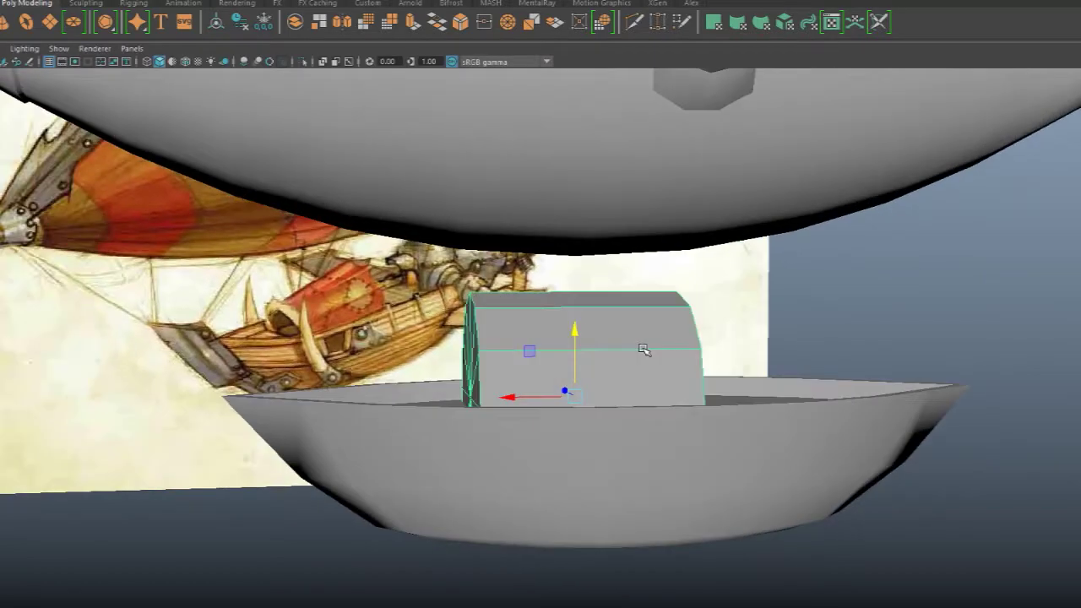
key(space)
key(space)
key(f)
right_drag(601, 281, 602, 296)
drag(900, 573, 249, 377)
click(249, 377)
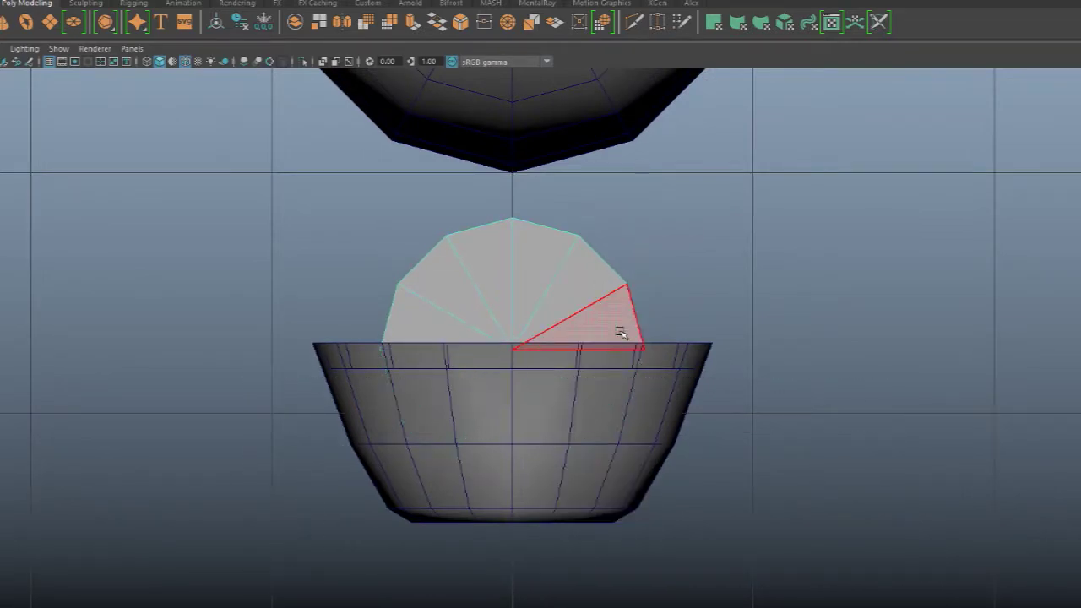
- Delete the end-cap faces of the cabin cylinder to leave an open arched shell
key(space)
key(space)
alt+drag(737, 258, 714, 271)
alt+drag(599, 274, 698, 261)
key(space)
key(space)
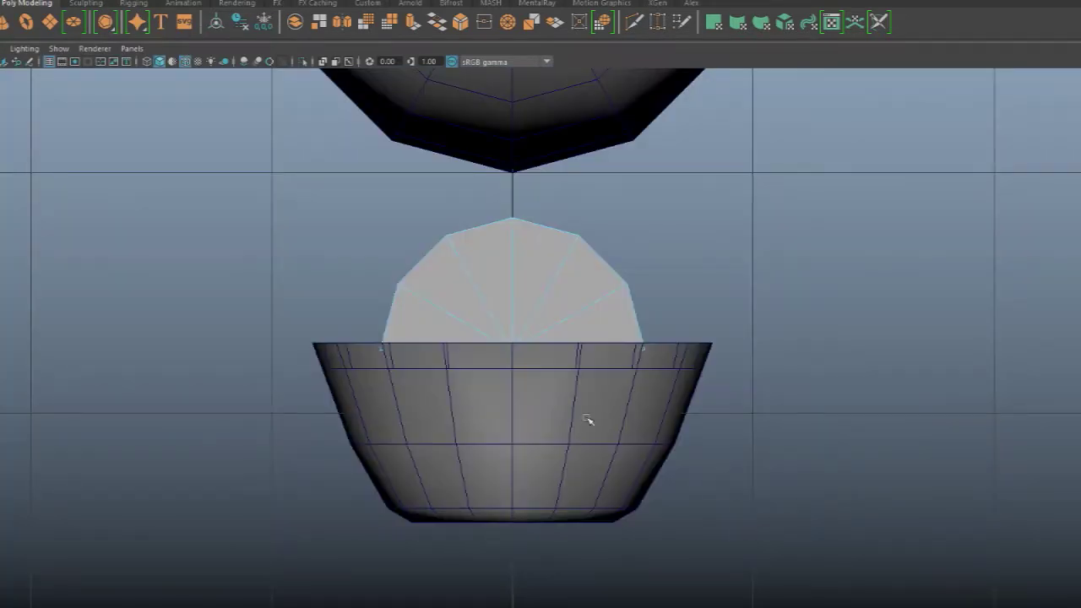
drag(474, 302, 474, 302)
key(Delete)
key(space)
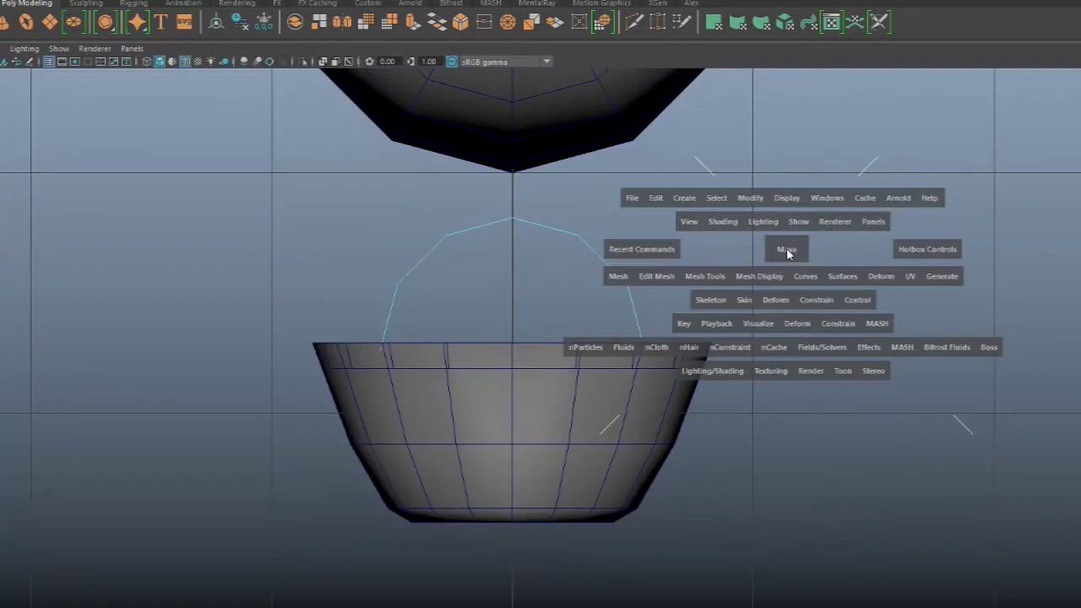
key(space)
alt+drag(919, 244, 721, 284)
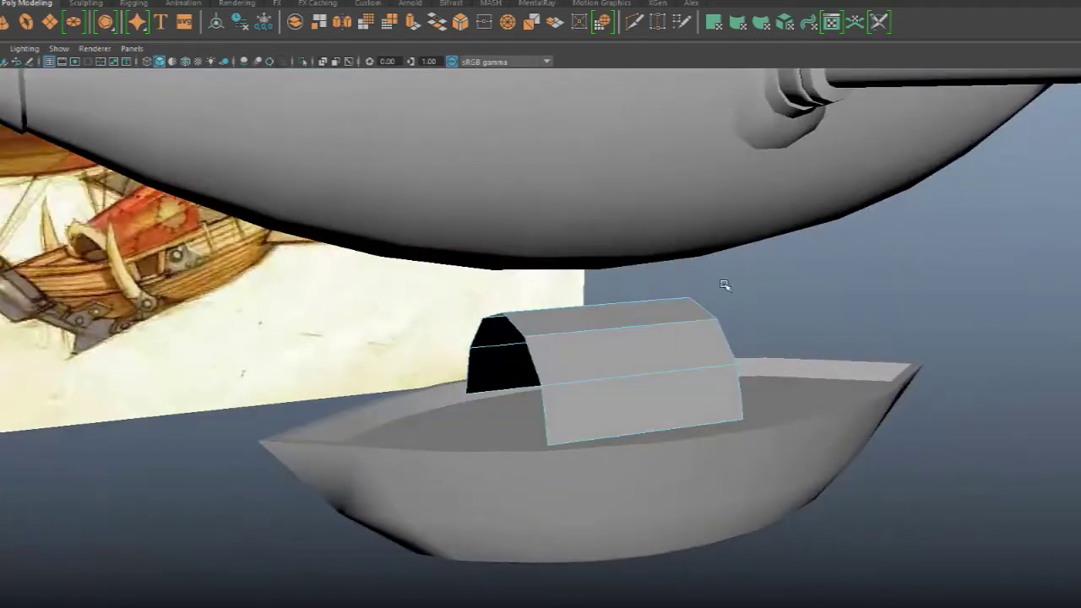
- Scale down the vertices at the cabin's front end so the arched shell tapers toward the bow
alt+middle_drag(659, 278, 663, 310)
alt+right_drag(663, 310, 648, 290)
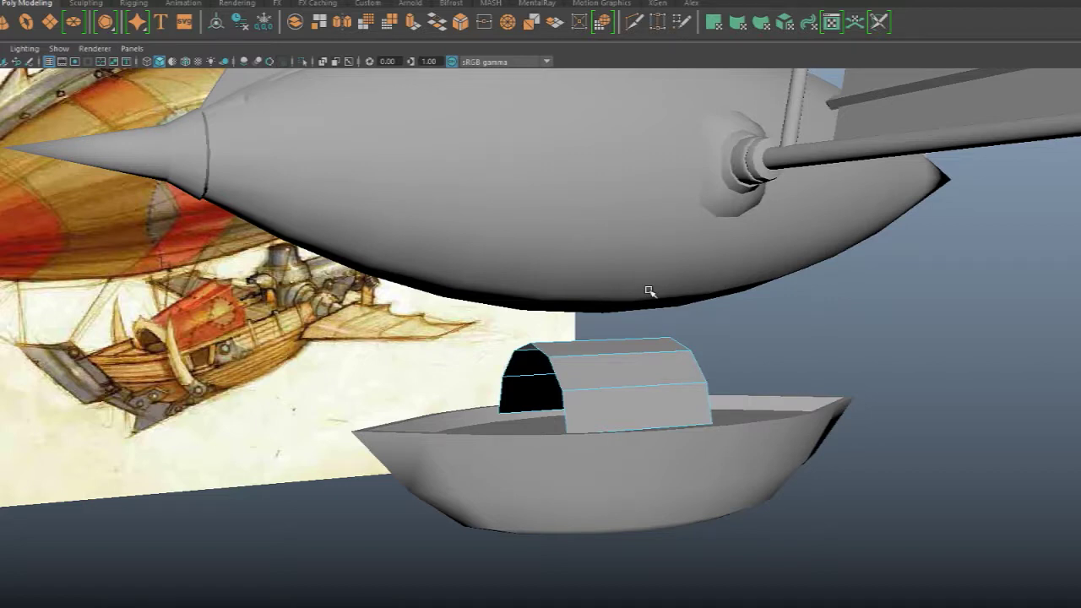
alt+drag(746, 302, 678, 326)
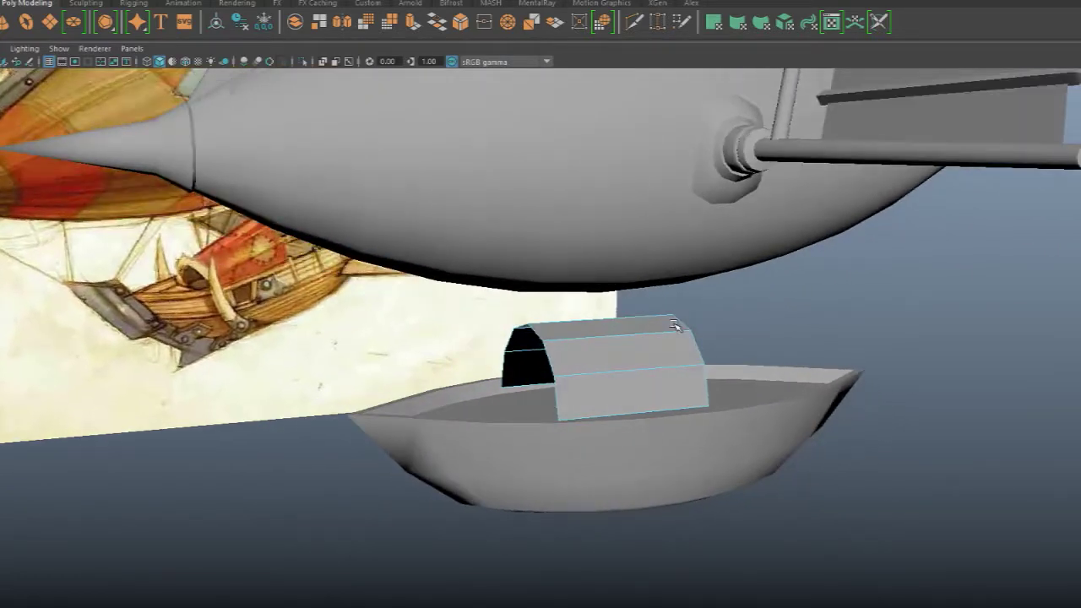
scroll(678, 326, up, 3)
right_drag(613, 340, 574, 289)
alt+drag(666, 352, 637, 358)
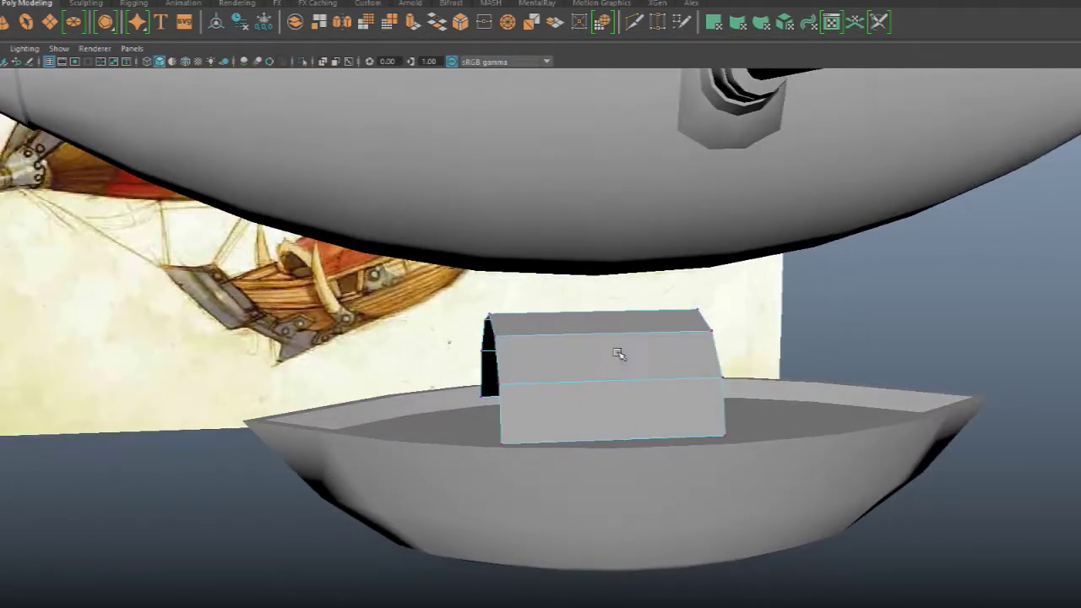
drag(550, 515, 567, 549)
key(r)
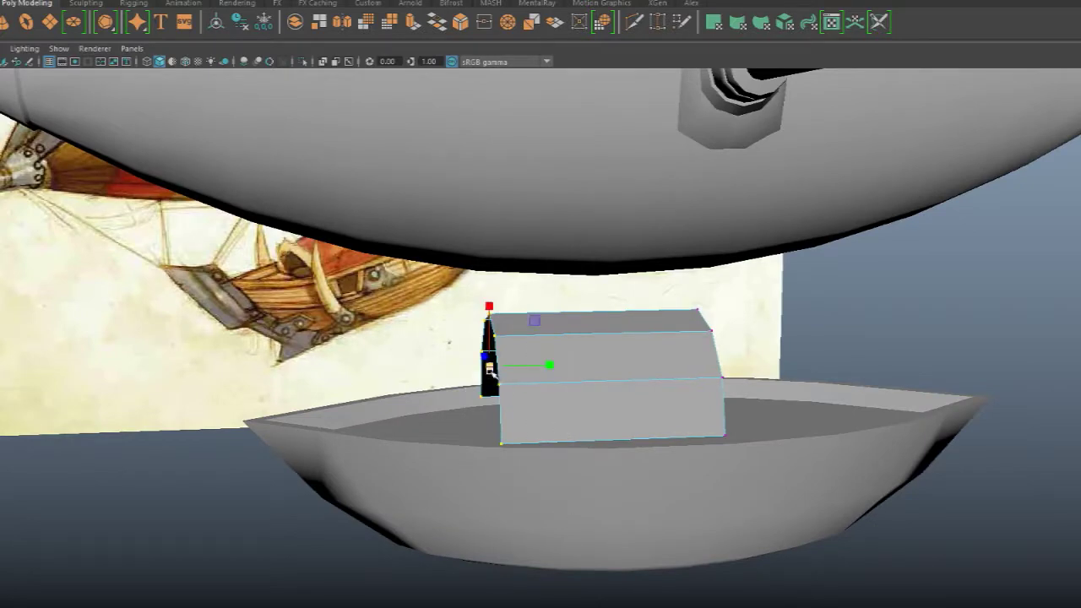
alt+drag(527, 410, 634, 414)
drag(632, 378, 610, 381)
alt+drag(686, 360, 586, 343)
right_drag(589, 345, 620, 238)
key(w)
drag(617, 357, 580, 301)
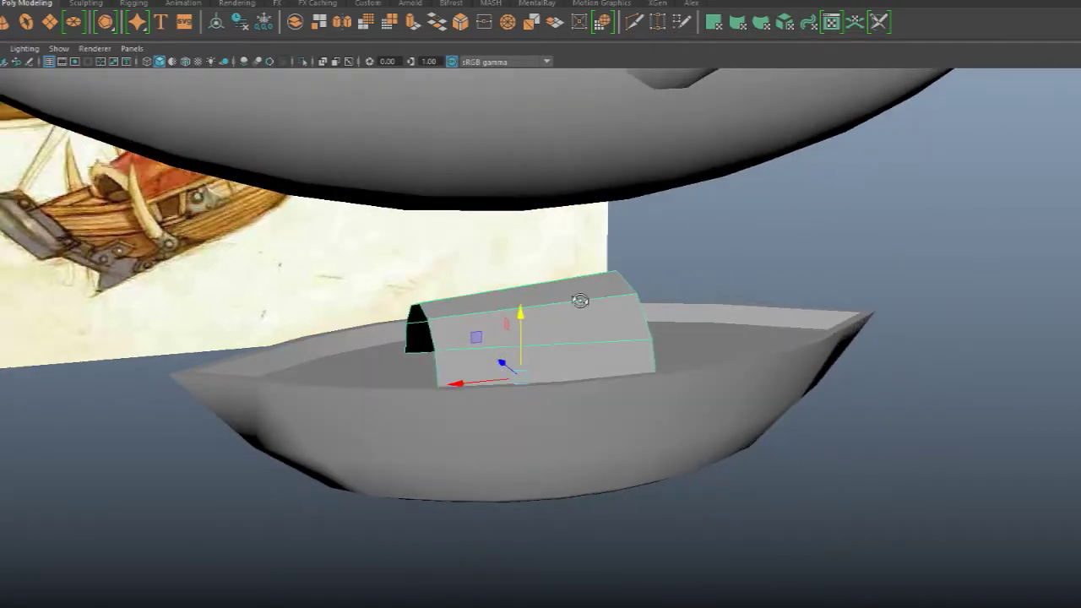
key(e)
key(w)
- Move the reference image plane sideways in the side view so it no longer covers the airship
key(space)
key(space)
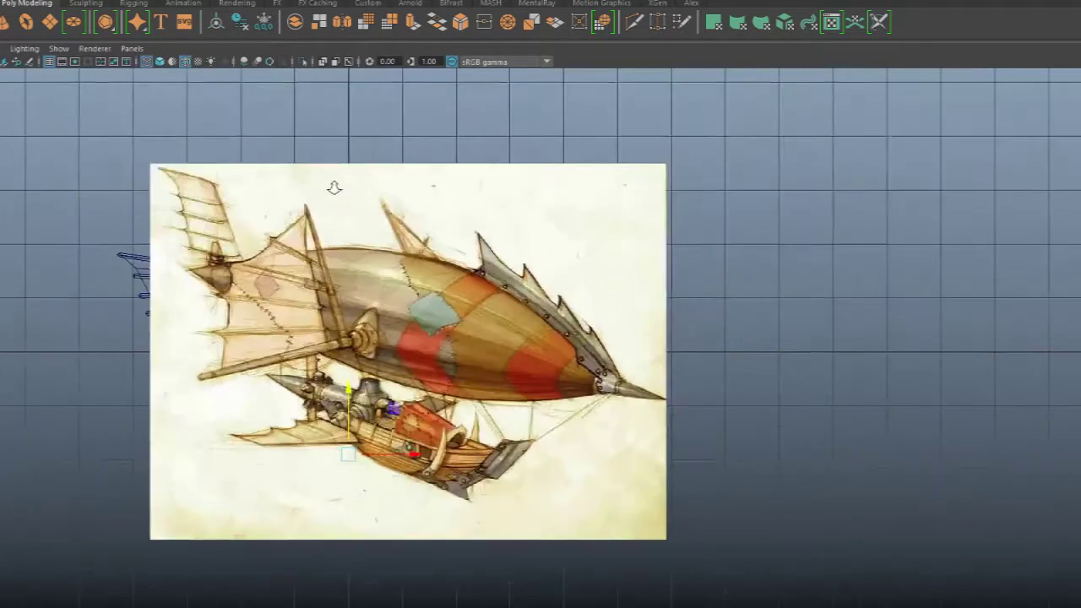
scroll(334, 187, up, 1)
click(147, 62)
scroll(312, 243, up, 5)
alt+middle_drag(242, 243, 569, 239)
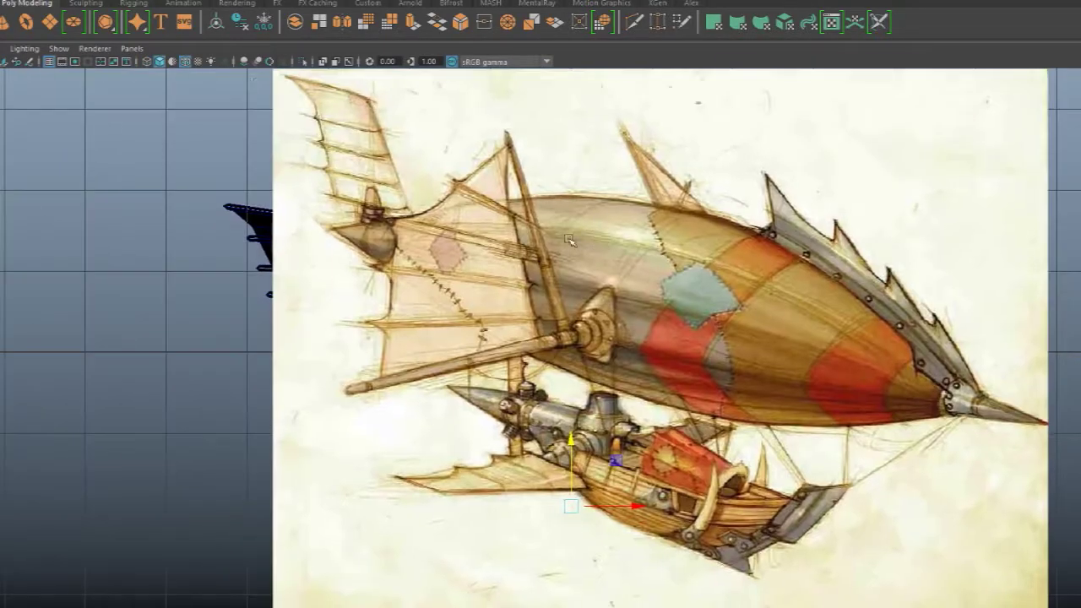
click(147, 63)
click(524, 172)
key(f)
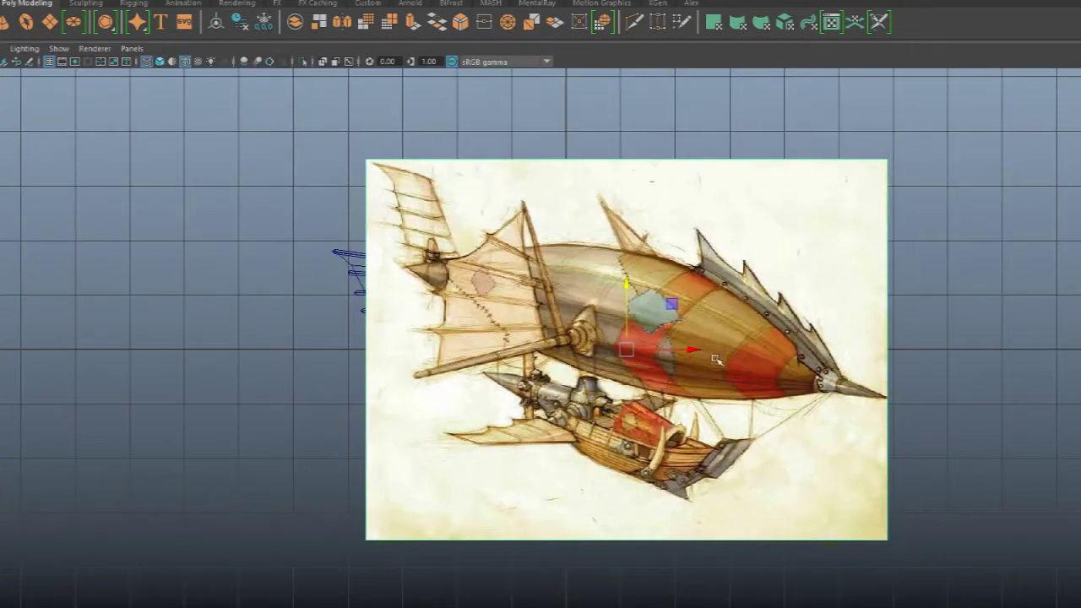
drag(690, 351, 1080, 353)
click(701, 431)
- Lower the cabin's front-end vertices in the side view until the shell's bottom edge is level and its roof slopes
scroll(697, 429, up, 4)
alt+middle_drag(626, 427, 682, 226)
scroll(642, 300, up, 2)
scroll(585, 304, up, 4)
click(585, 290)
scroll(639, 275, up, 2)
right_click(635, 252)
right_drag(616, 263, 590, 253)
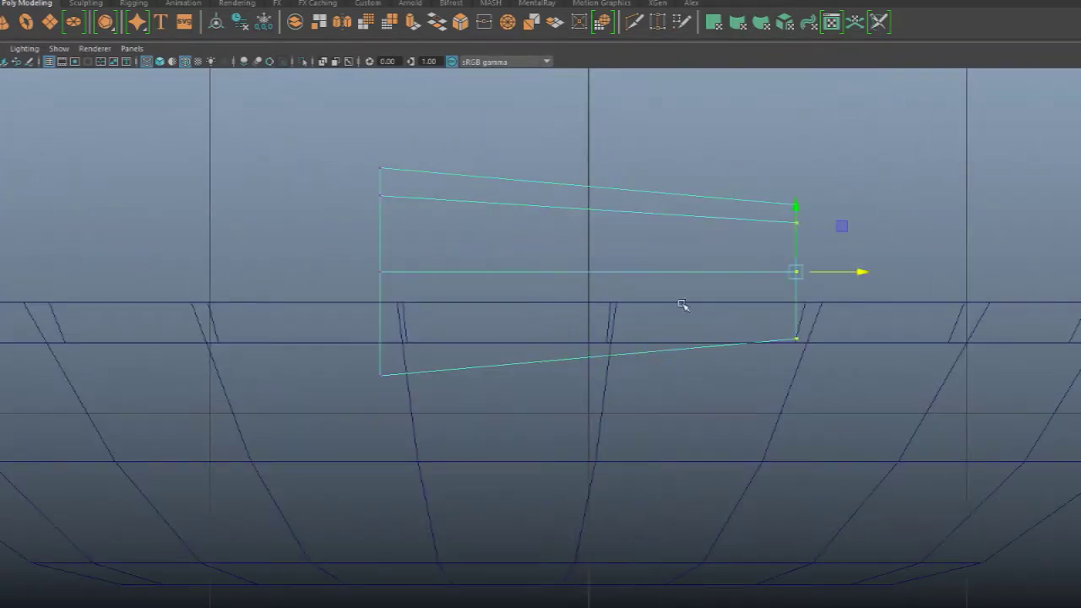
drag(794, 206, 804, 243)
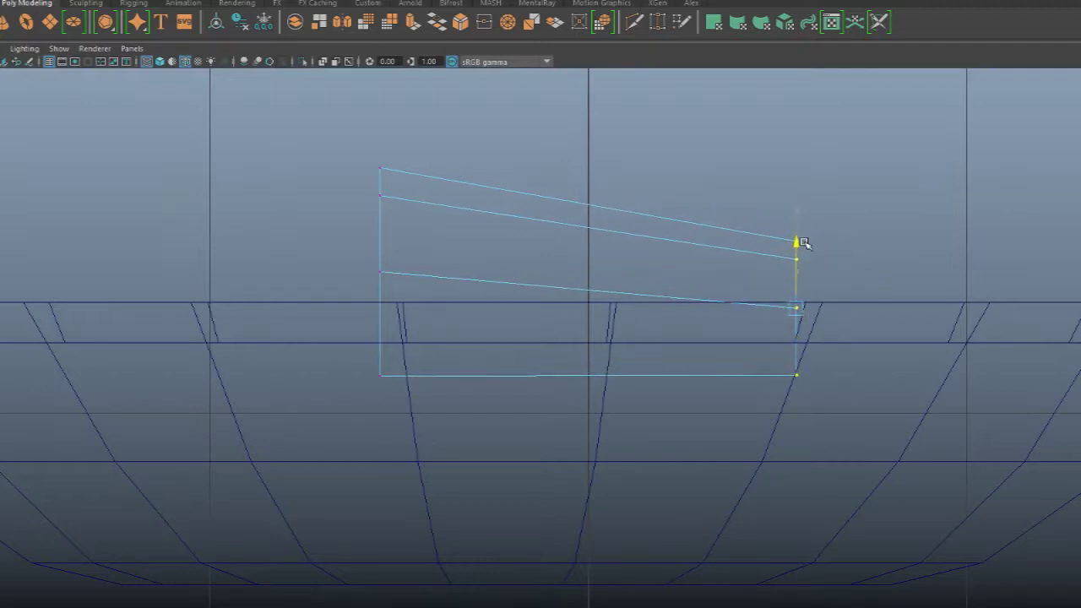
key(space)
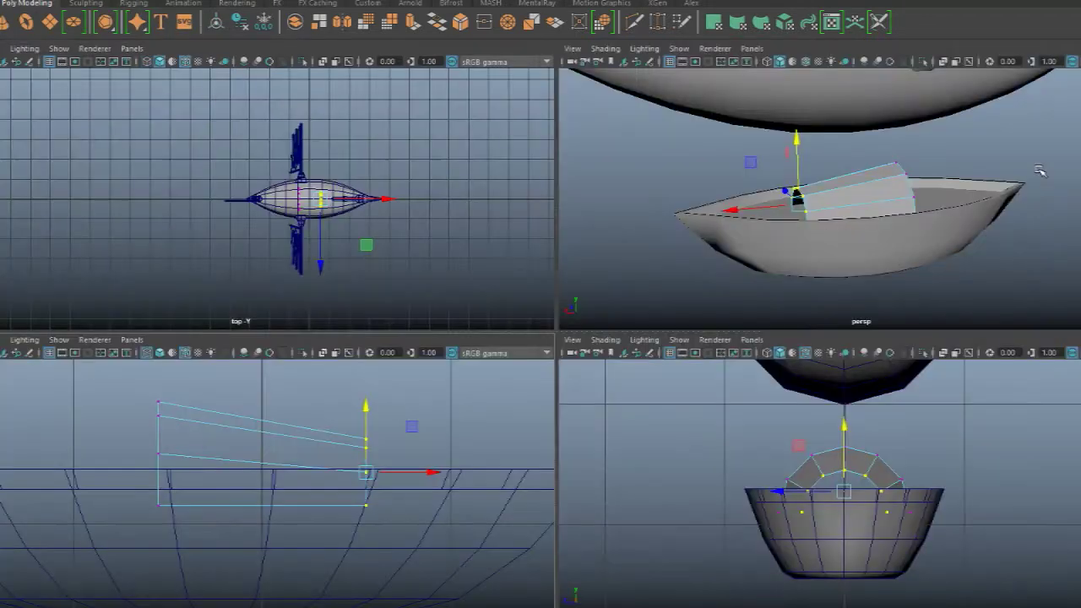
key(space)
- Move the whole cabin shell forward along the deck toward the bow
scroll(796, 297, down, 3)
right_drag(796, 296, 620, 285)
alt+drag(620, 286, 102, 253)
alt+right_drag(484, 489, 545, 437)
alt+middle_drag(545, 438, 427, 439)
click(695, 412)
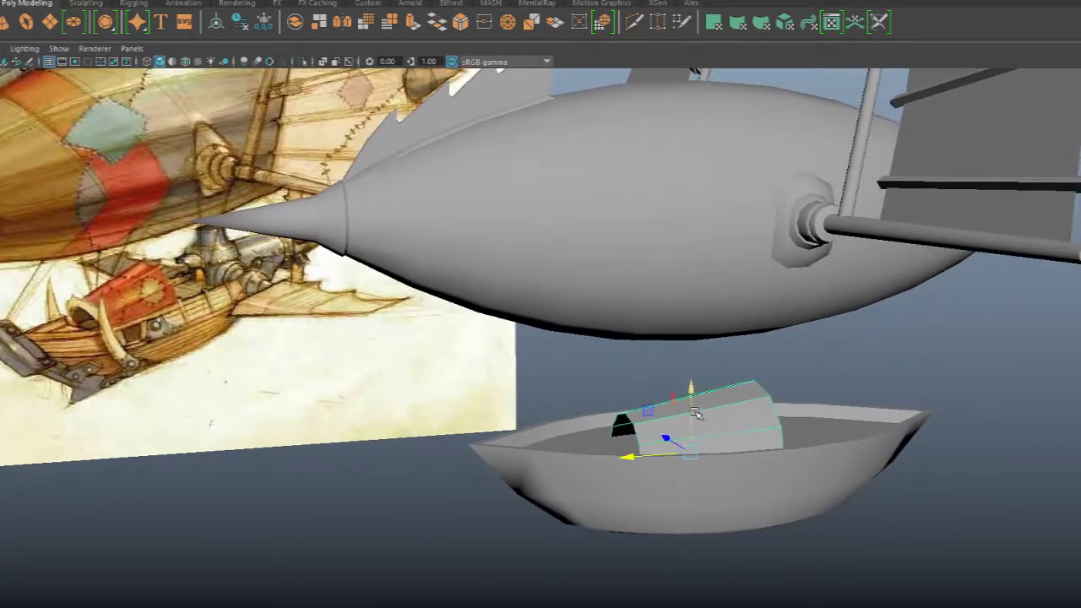
drag(646, 457, 596, 456)
drag(628, 398, 758, 349)
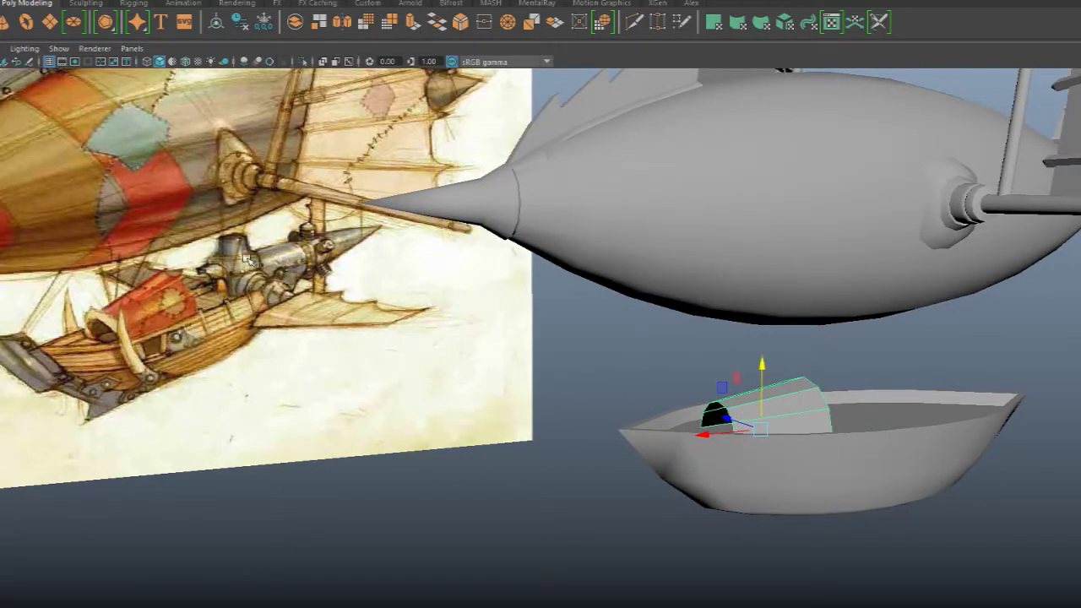
- Compare the cabin's position and shape with the reference drawing from several angles
alt+drag(506, 359, 483, 312)
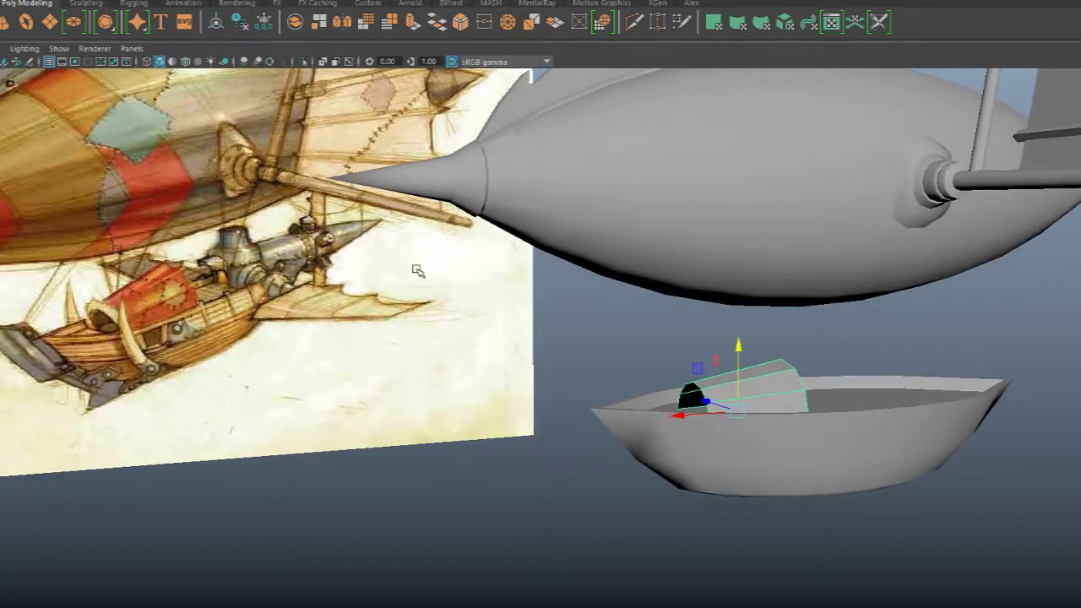
scroll(696, 408, up, 3)
alt+drag(697, 410, 611, 349)
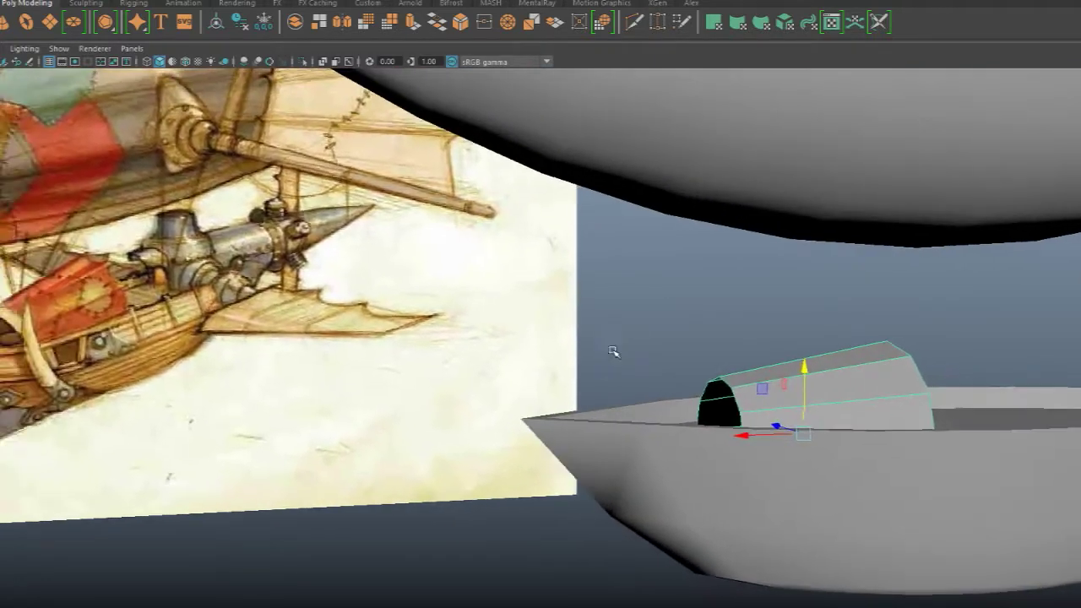
scroll(345, 275, down, 2)
scroll(475, 294, down, 3)
alt+drag(475, 294, 509, 306)
scroll(336, 258, up, 3)
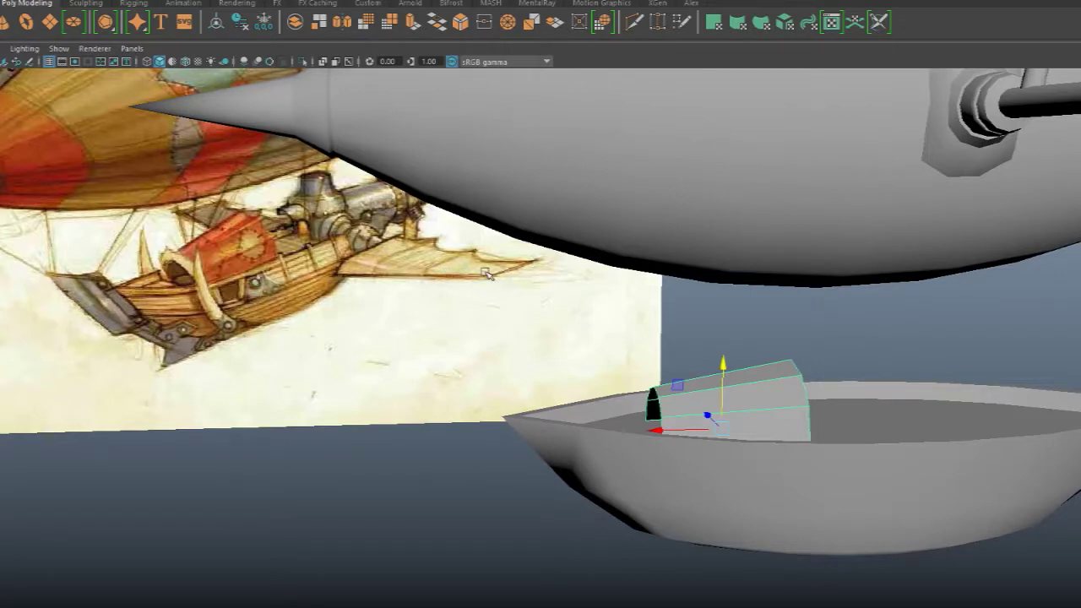
scroll(486, 271, down, 3)
alt+drag(482, 290, 511, 322)
scroll(512, 322, up, 3)
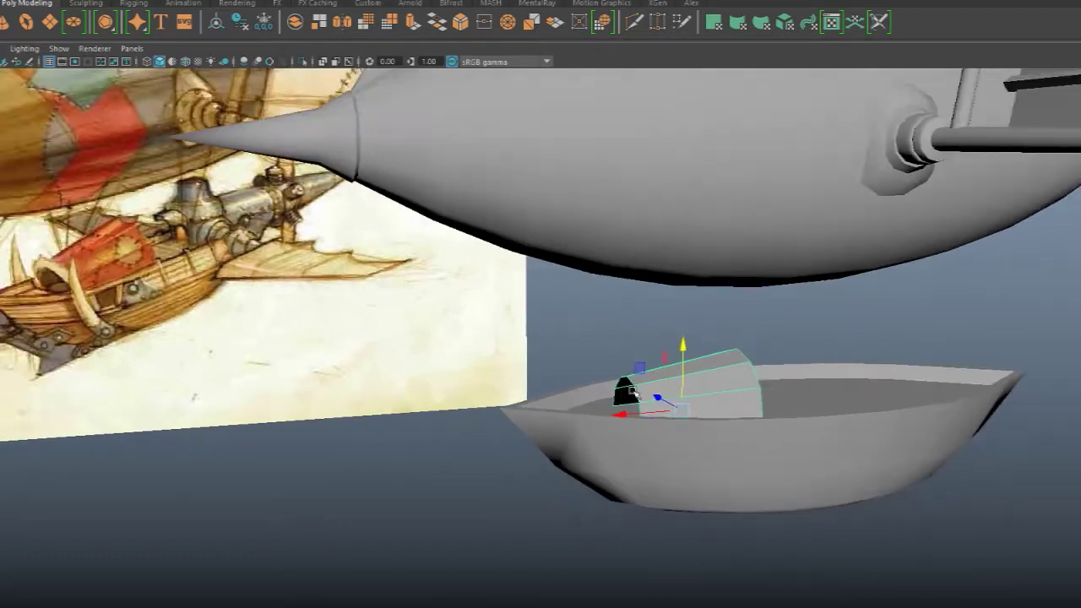
- Shift the cabin slightly further toward the bow and apply Soften/Harden Edges to it
drag(620, 415, 606, 414)
drag(668, 346, 669, 347)
scroll(625, 346, up, 2)
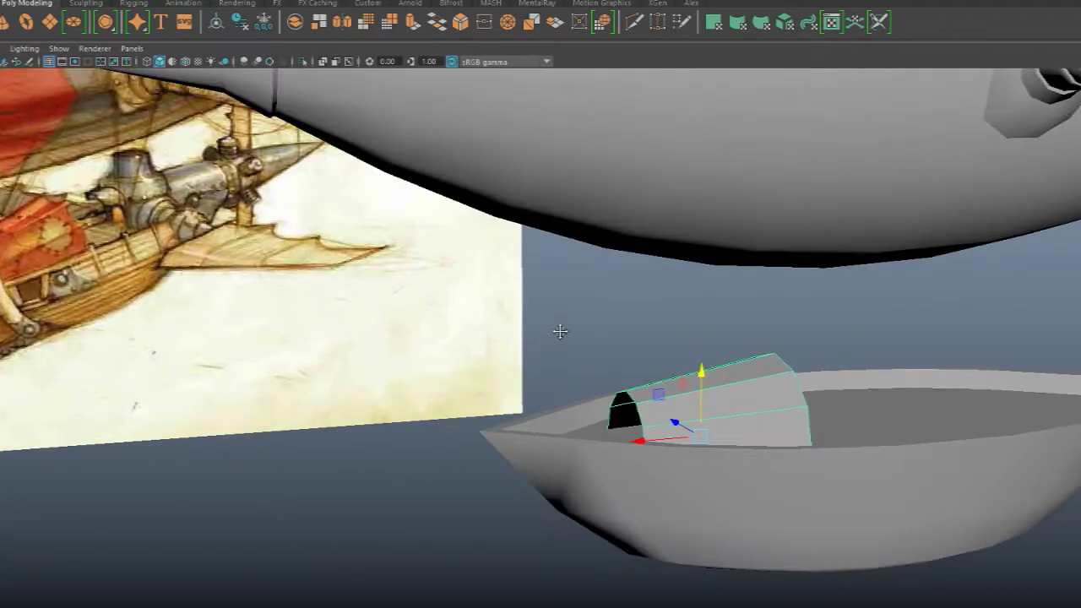
scroll(560, 332, up, 1)
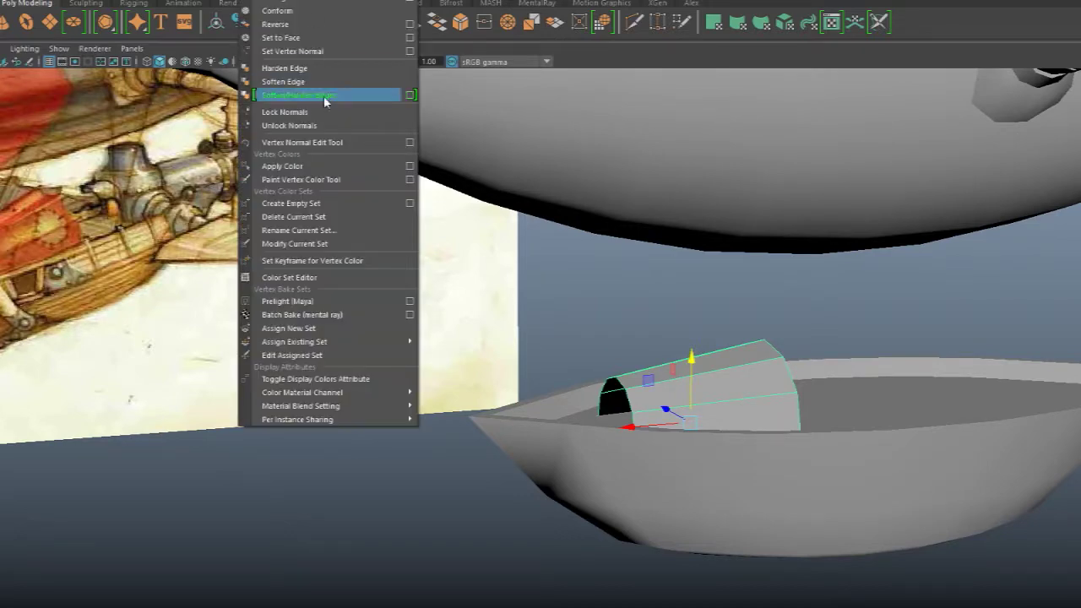
click(326, 95)
click(602, 280)
- Set the Insert Edge Loop tool to multiple edge loops for the cabin shell
alt+drag(639, 290, 751, 338)
click(699, 379)
click(692, 4)
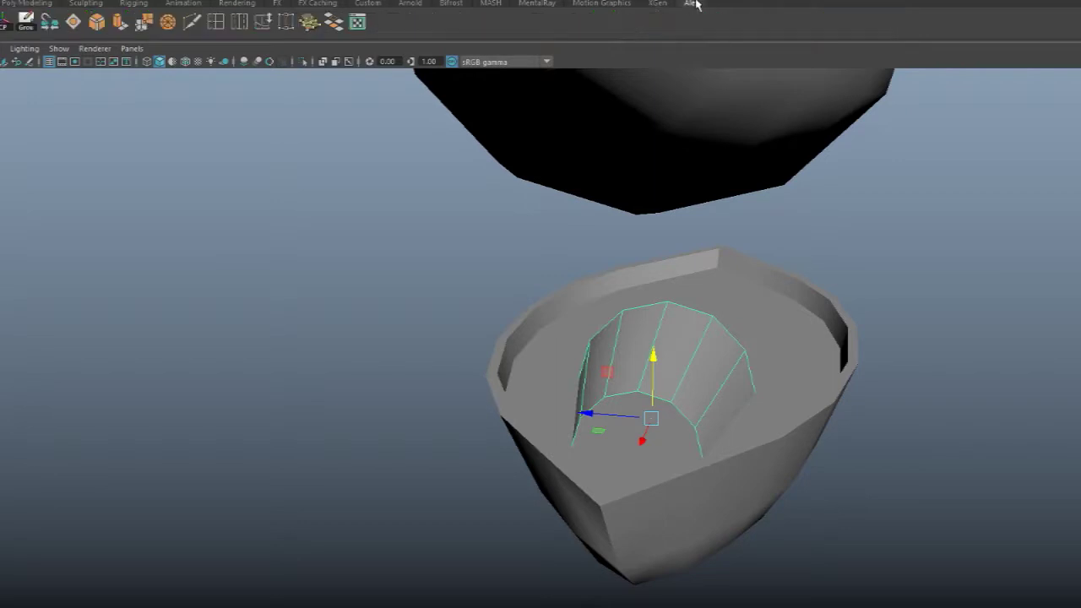
double_click(217, 27)
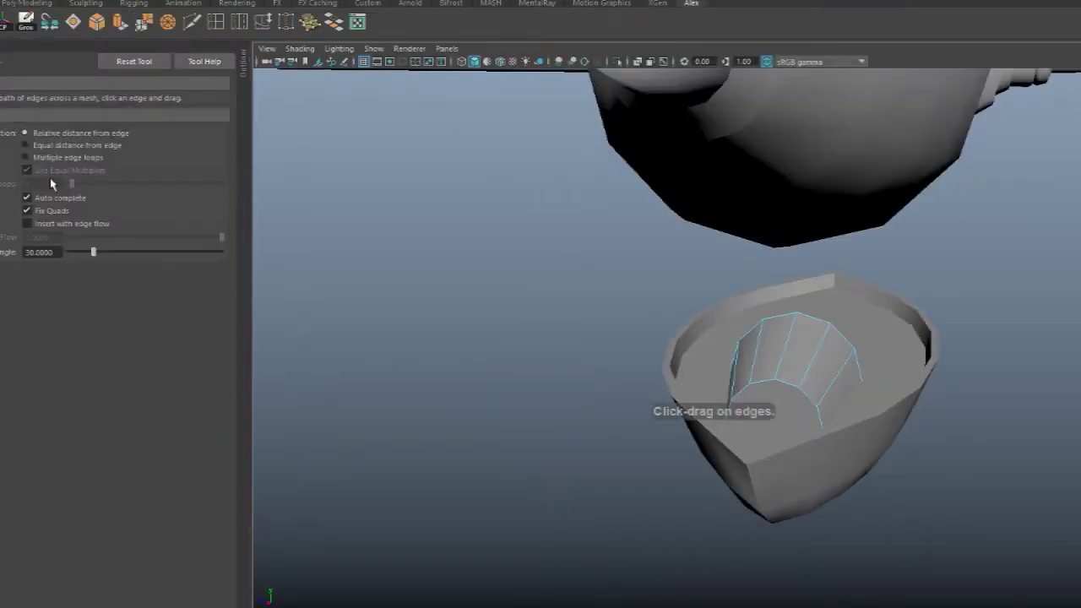
click(43, 161)
click(4, 51)
- Insert a lengthwise edge midway across each panel of the arched cabin shell
alt+right_drag(506, 295, 718, 360)
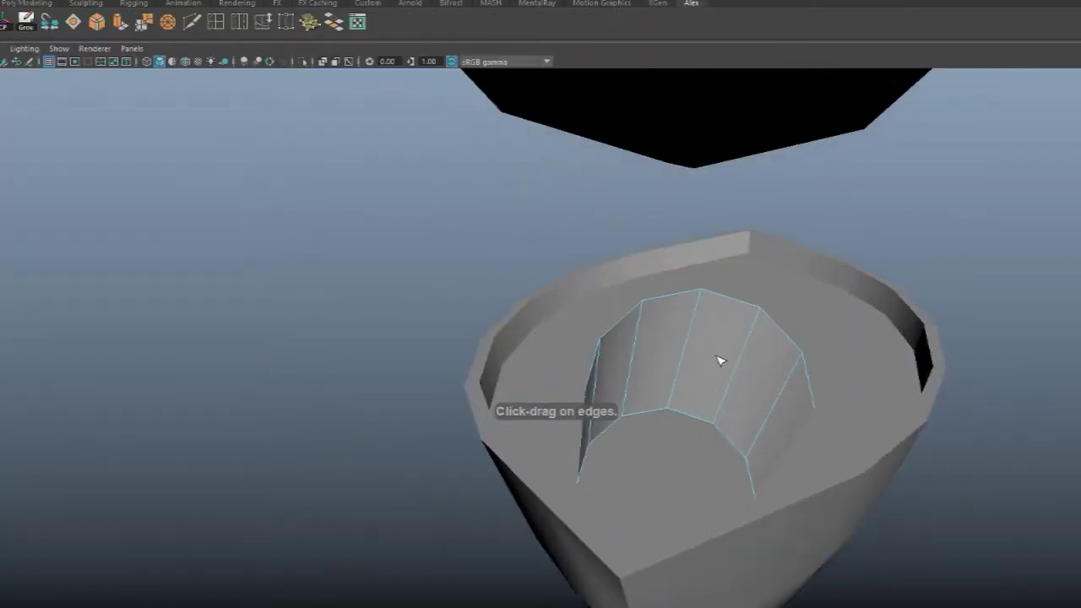
alt+middle_drag(718, 359, 557, 352)
mouse_move(603, 340)
alt+mouse_down()
mouse_move(499, 340)
mouse_move(468, 326)
mouse_move(605, 340)
mouse_move(611, 353)
alt+mouse_up()
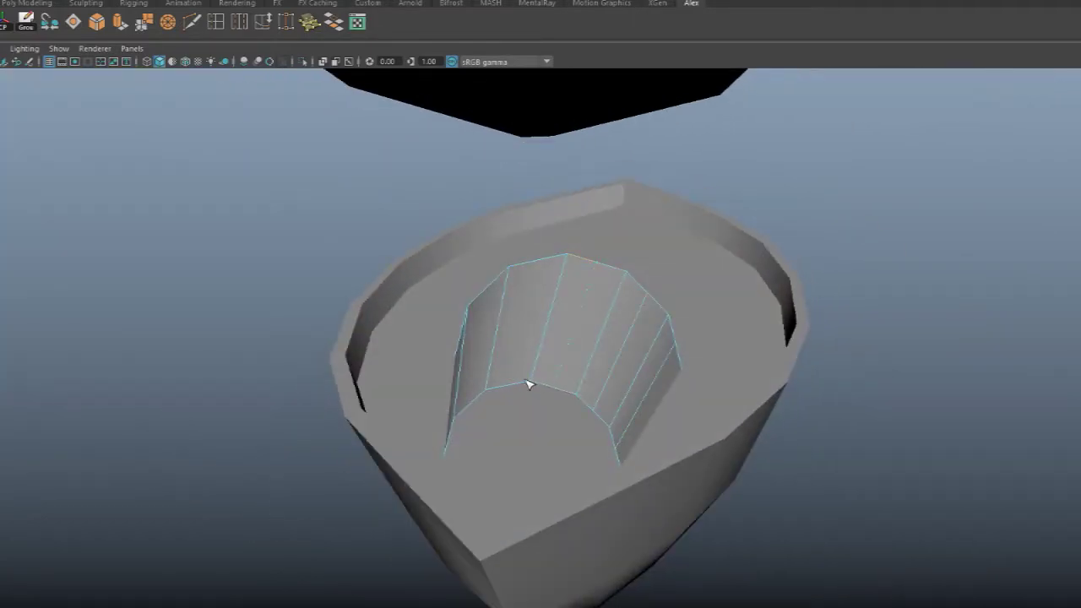
alt+drag(517, 385, 598, 350)
- Select the newly inserted lengthwise edges and scale them inward across the cabin to give the roof a scalloped profile
key(w)
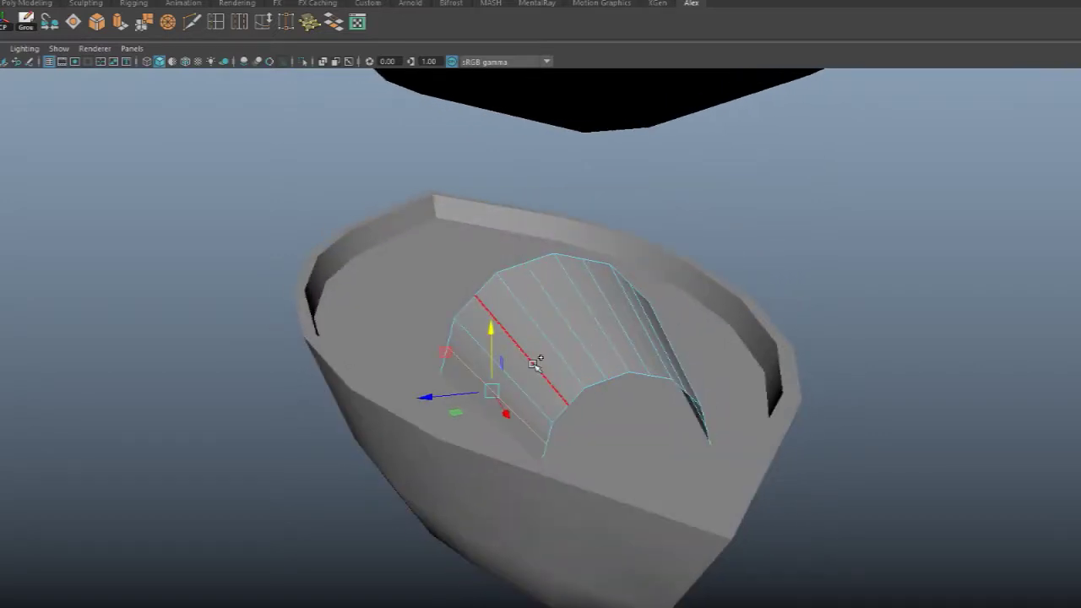
alt+drag(680, 306, 632, 340)
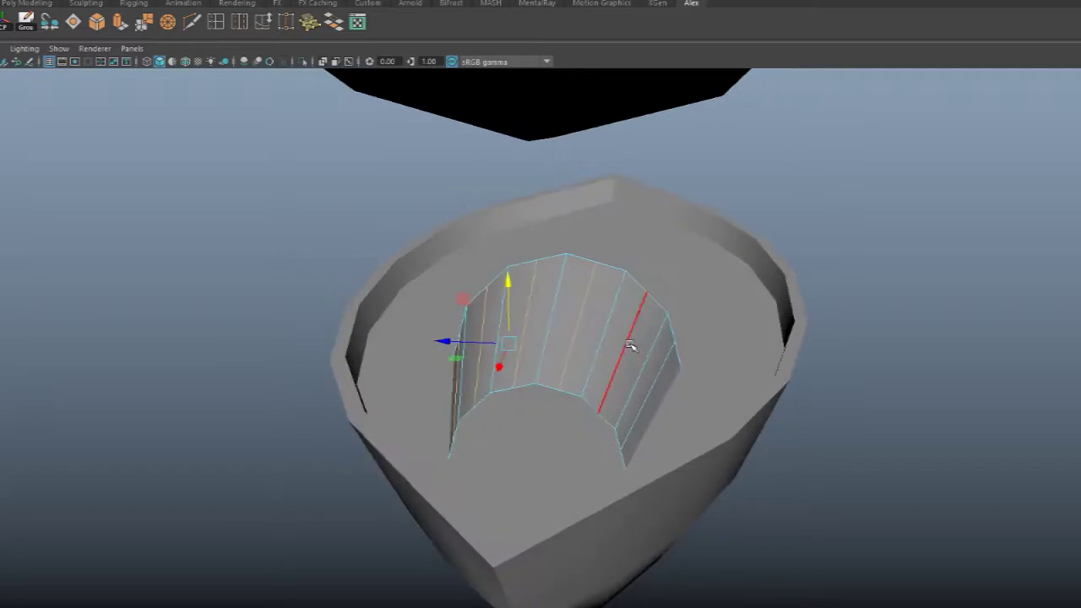
alt+drag(639, 414, 639, 321)
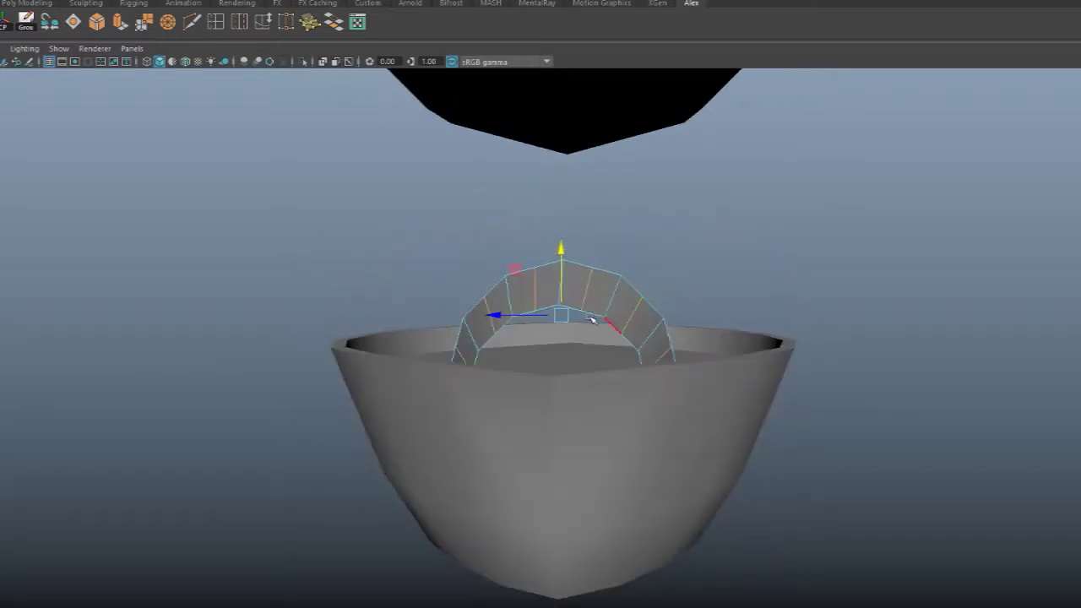
click(518, 271)
drag(522, 275, 523, 275)
alt+drag(643, 261, 551, 261)
alt+right_drag(551, 262, 521, 260)
alt+drag(521, 260, 654, 221)
right_drag(654, 221, 688, 197)
scroll(688, 197, down, 3)
- Scale the inserted cabin edges slightly back outward to make the scallops shallower
alt+drag(687, 197, 635, 297)
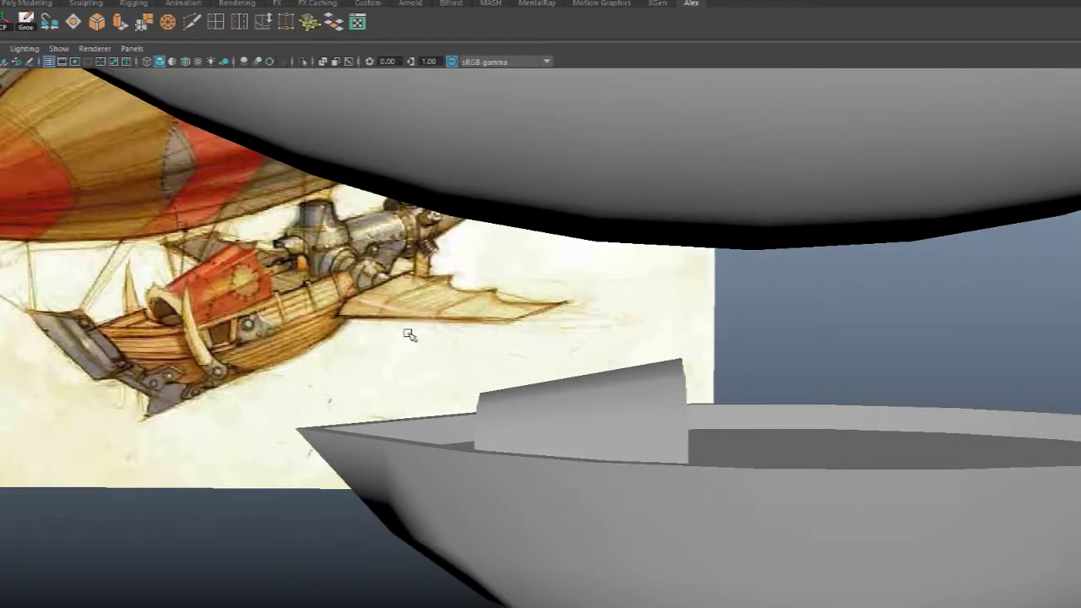
alt+drag(478, 300, 637, 362)
click(716, 383)
scroll(715, 381, up, 4)
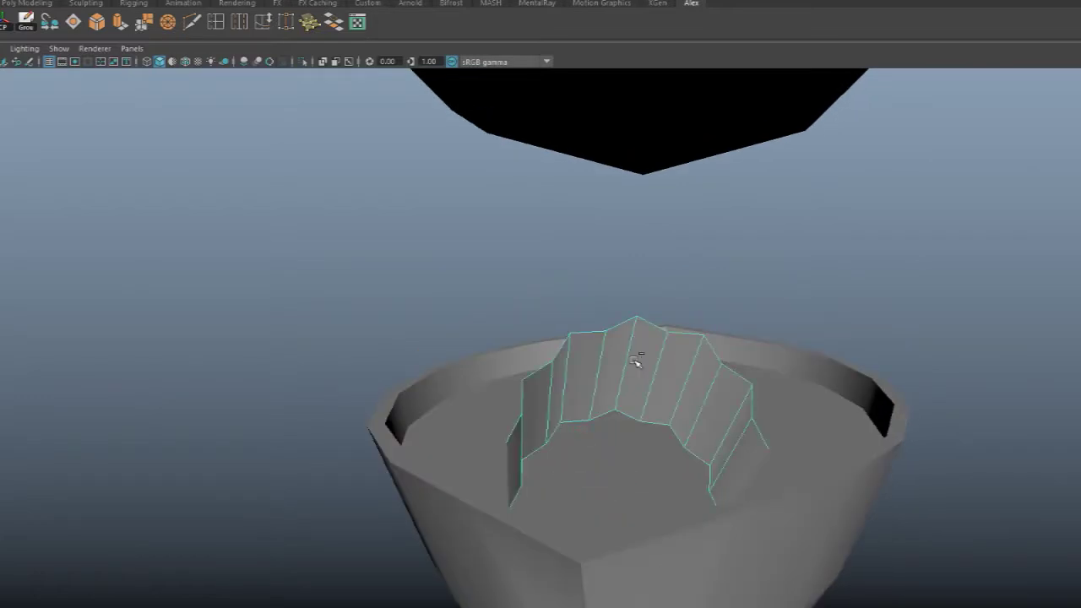
alt+drag(629, 339, 677, 324)
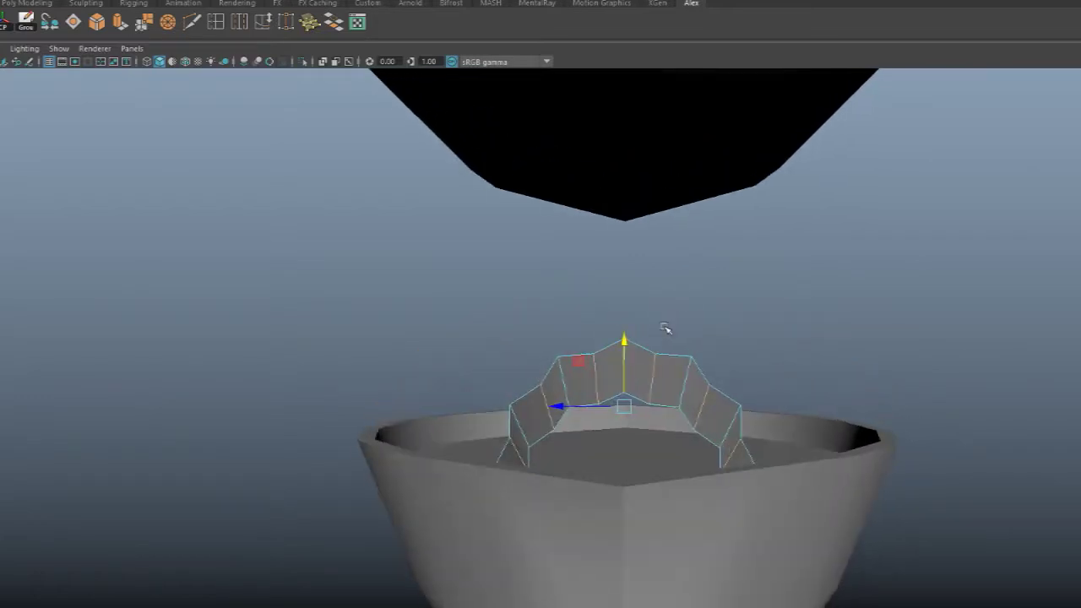
drag(578, 366, 576, 361)
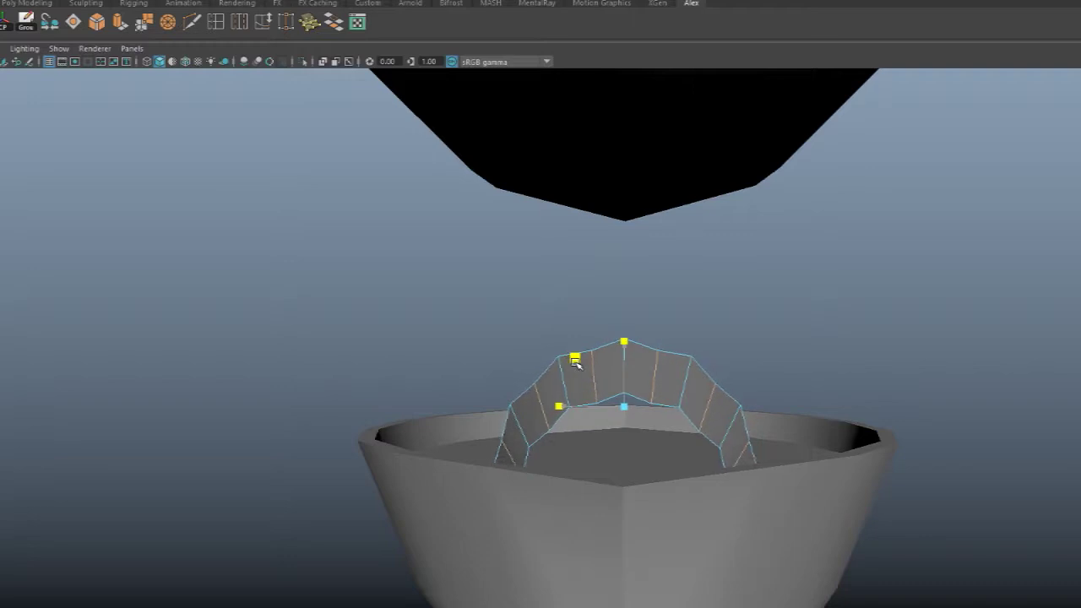
- Select the recessed vertices along the cabin shell's taller rear edge and move them forward toward the bow, giving that edge a scalloped outline
alt+drag(712, 323, 597, 321)
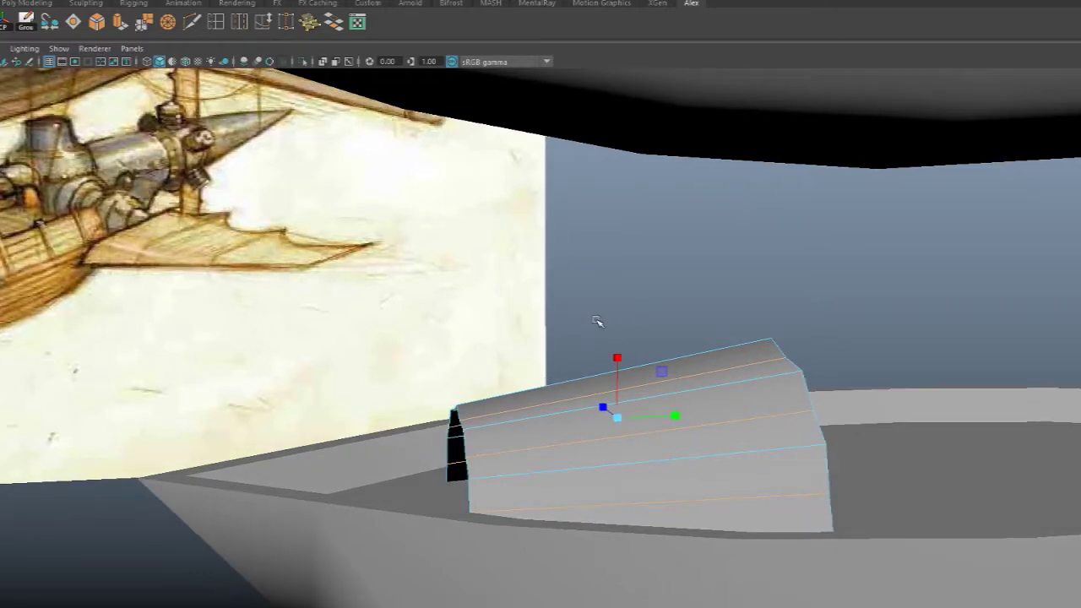
alt+drag(714, 303, 777, 292)
right_drag(657, 252, 611, 253)
shift+click(698, 463)
shift+click(678, 321)
alt+drag(780, 281, 621, 271)
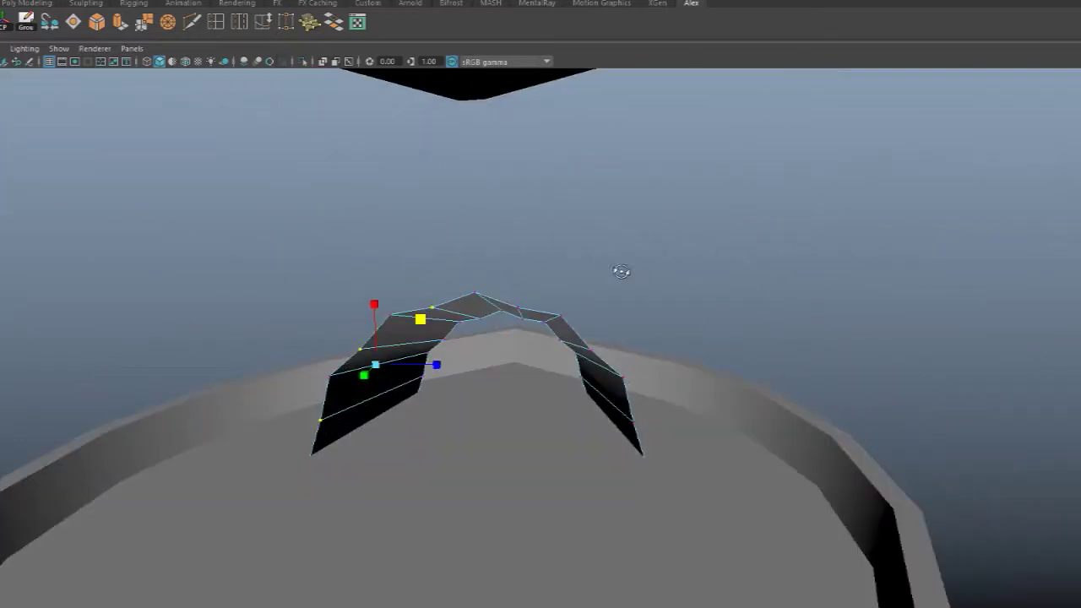
shift+click(531, 304)
shift+click(597, 351)
shift+click(640, 415)
alt+drag(640, 416, 691, 411)
key(w)
drag(602, 353, 695, 335)
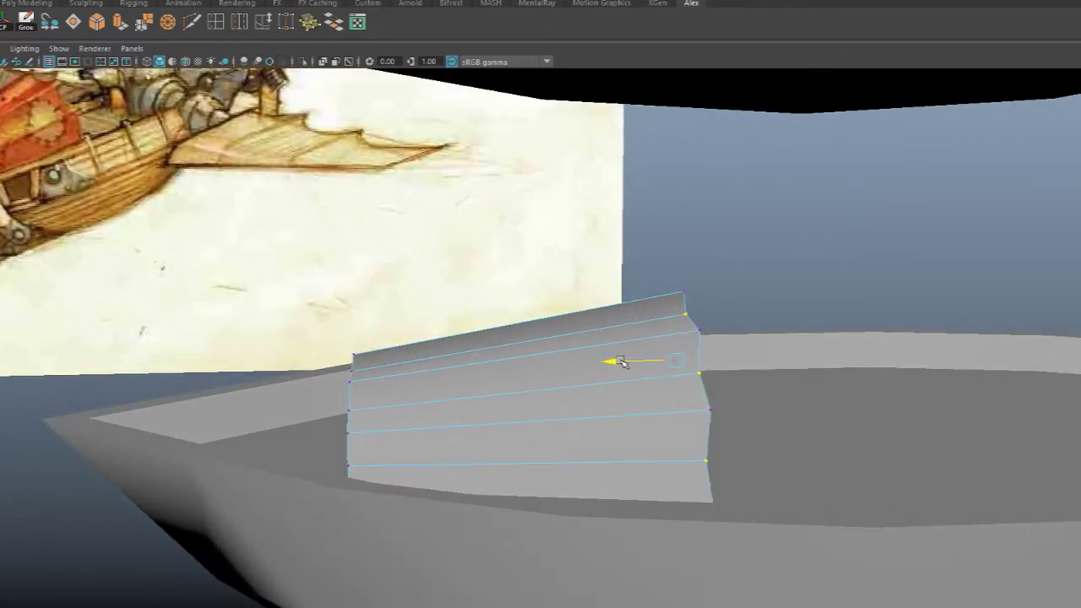
right_drag(738, 269, 701, 239)
click(758, 233)
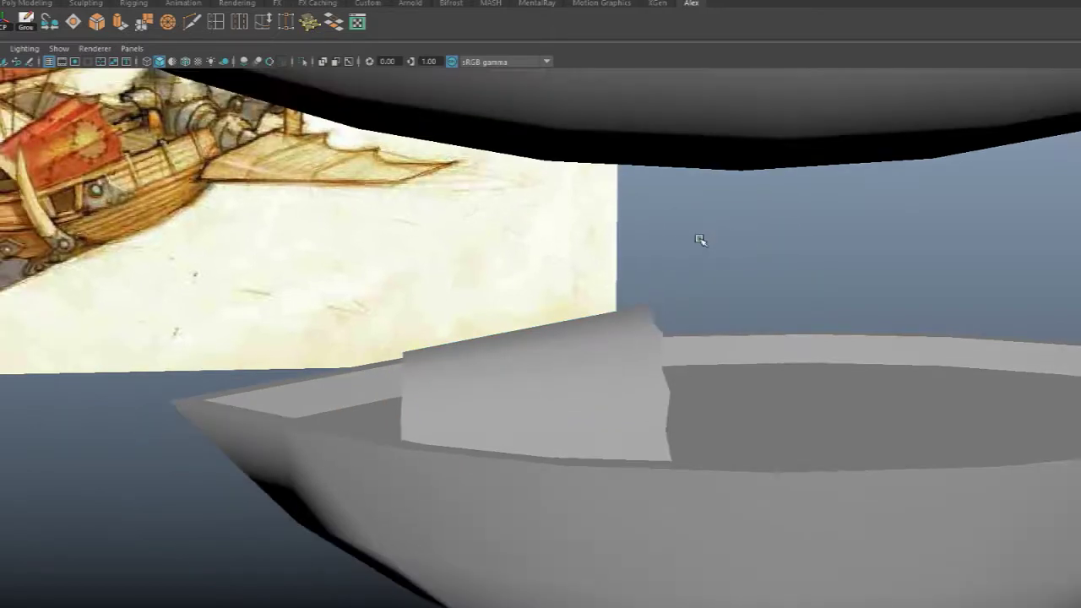
- Select alternate vertices around the cabin's front opening and reposition them to smooth the scalloped edge into an even arch
alt+middle_drag(702, 239, 704, 258)
mouse_move(609, 313)
alt+mouse_down()
mouse_move(735, 298)
mouse_move(602, 310)
alt+mouse_up()
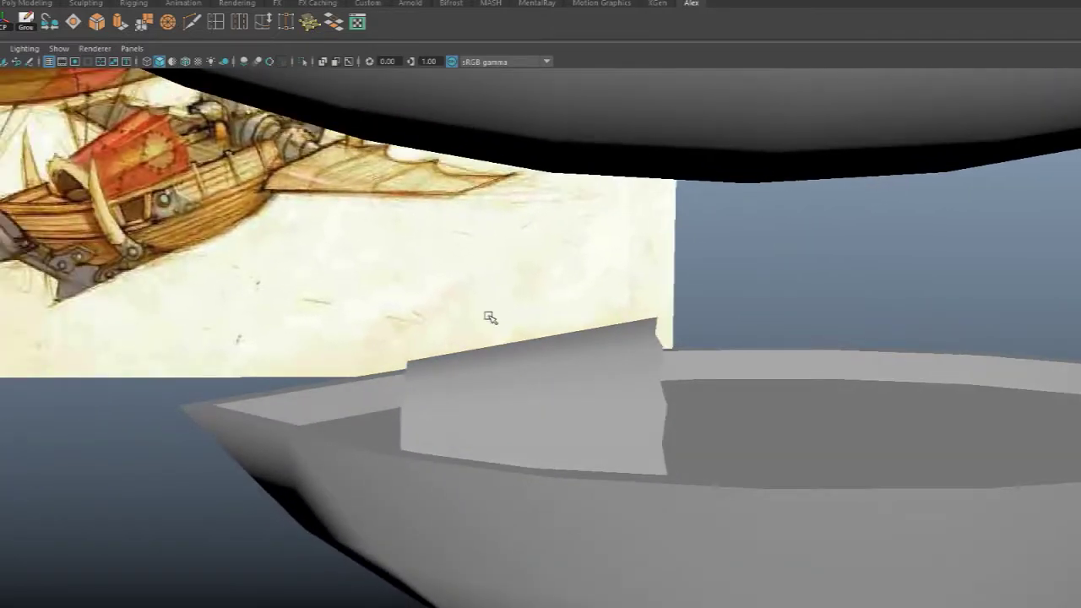
click(495, 386)
alt+drag(495, 386, 584, 369)
right_drag(581, 252, 545, 254)
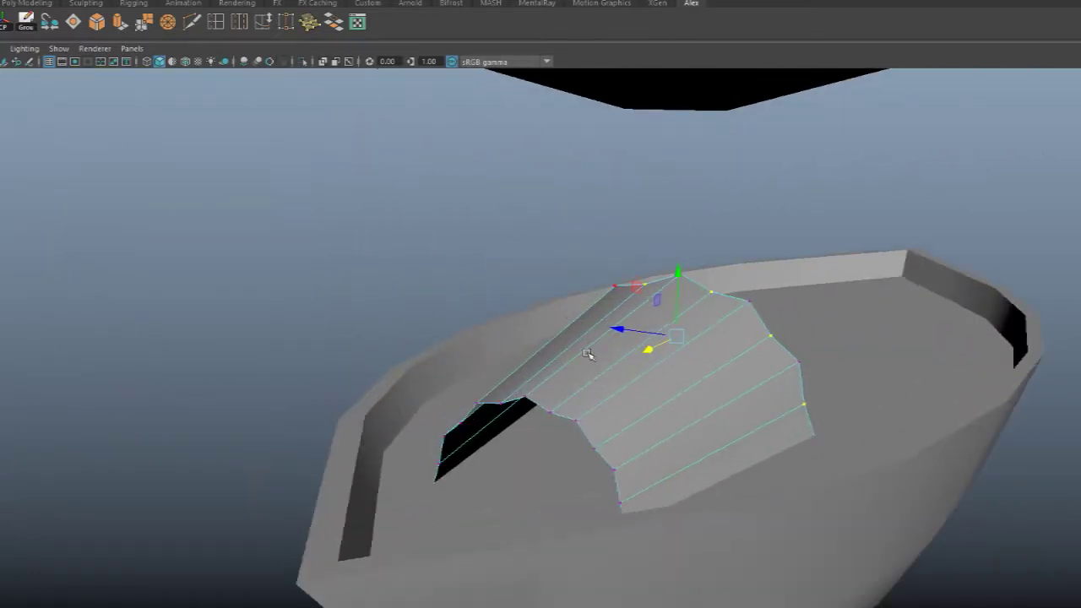
alt+drag(608, 355, 618, 367)
alt+drag(676, 463, 487, 414)
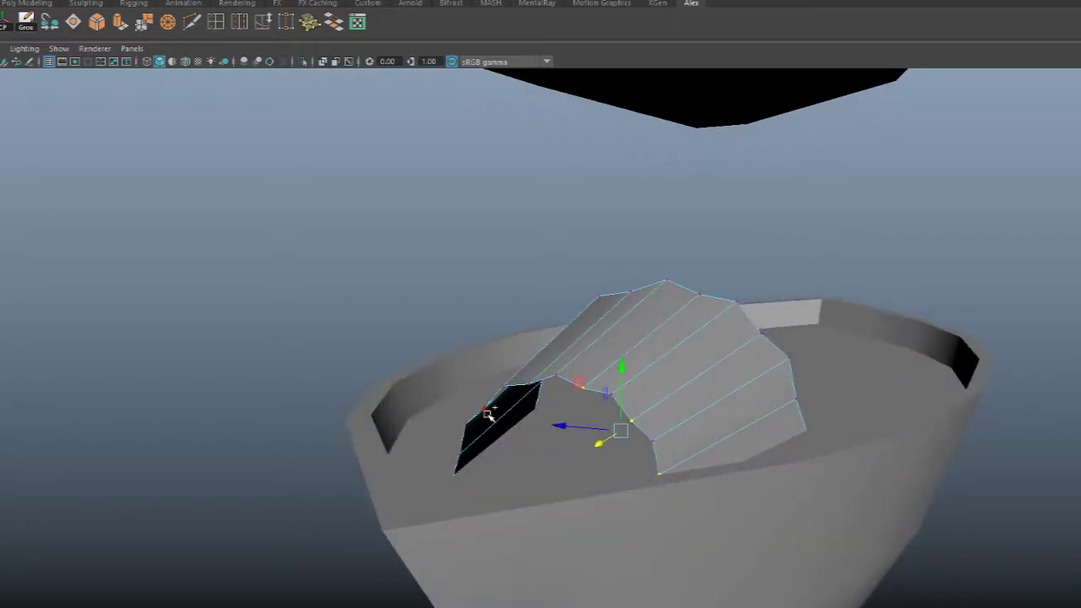
alt+drag(580, 380, 629, 329)
alt+drag(711, 337, 639, 316)
right_drag(647, 250, 691, 239)
alt+drag(691, 239, 714, 289)
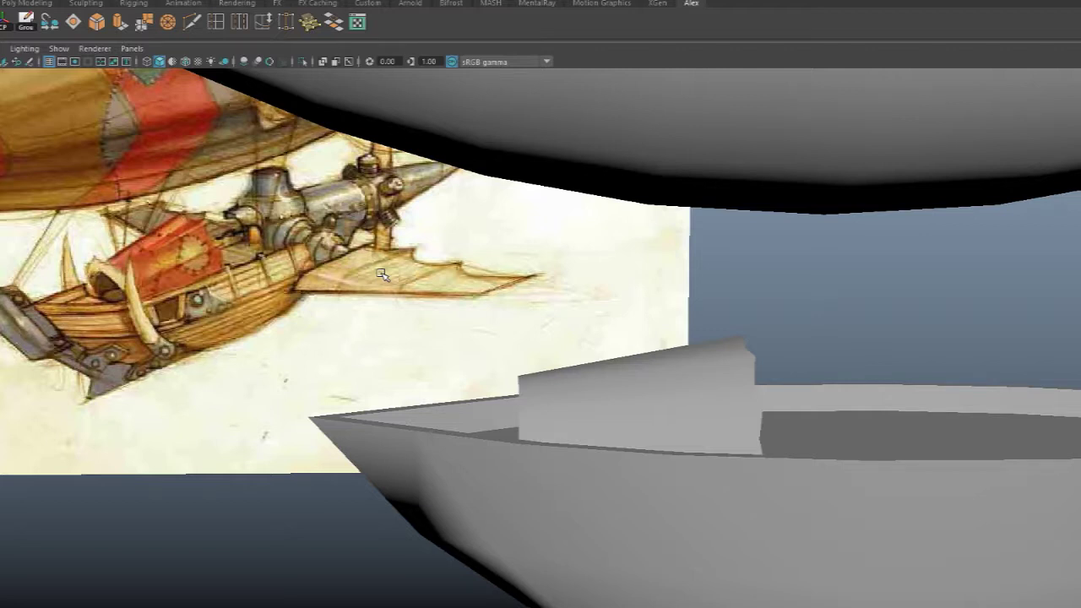
- Select all vertices around the cabin shell's front opening
alt+drag(503, 270, 523, 273)
alt+right_drag(523, 273, 599, 323)
alt+drag(599, 323, 575, 317)
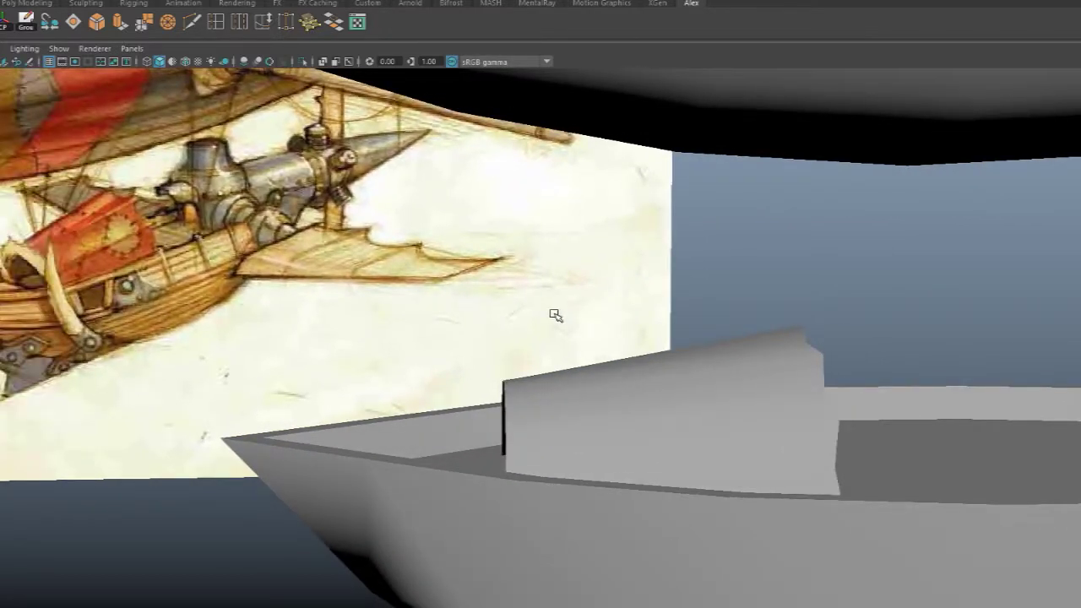
alt+drag(555, 314, 593, 363)
click(598, 382)
right_drag(591, 251, 591, 215)
alt+drag(627, 282, 598, 287)
drag(410, 280, 555, 382)
right_drag(586, 251, 450, 291)
drag(577, 556, 577, 557)
alt+drag(577, 541, 623, 408)
- Try converting the front vertex selection to edges, an edge ring and an edge loop, undoing each conversion
click(2, 0)
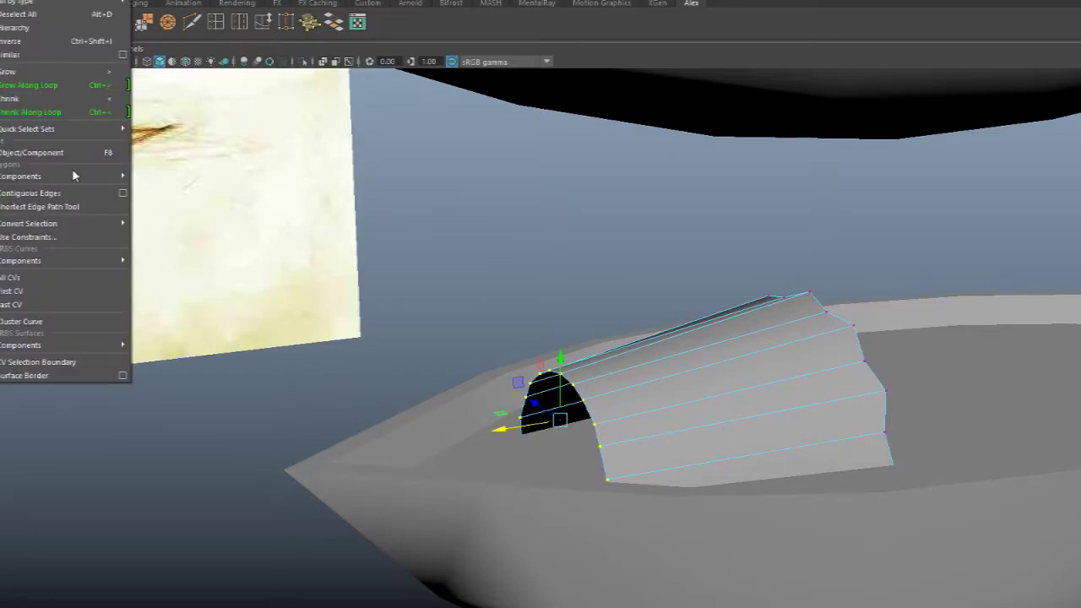
mouse_move(92, 226)
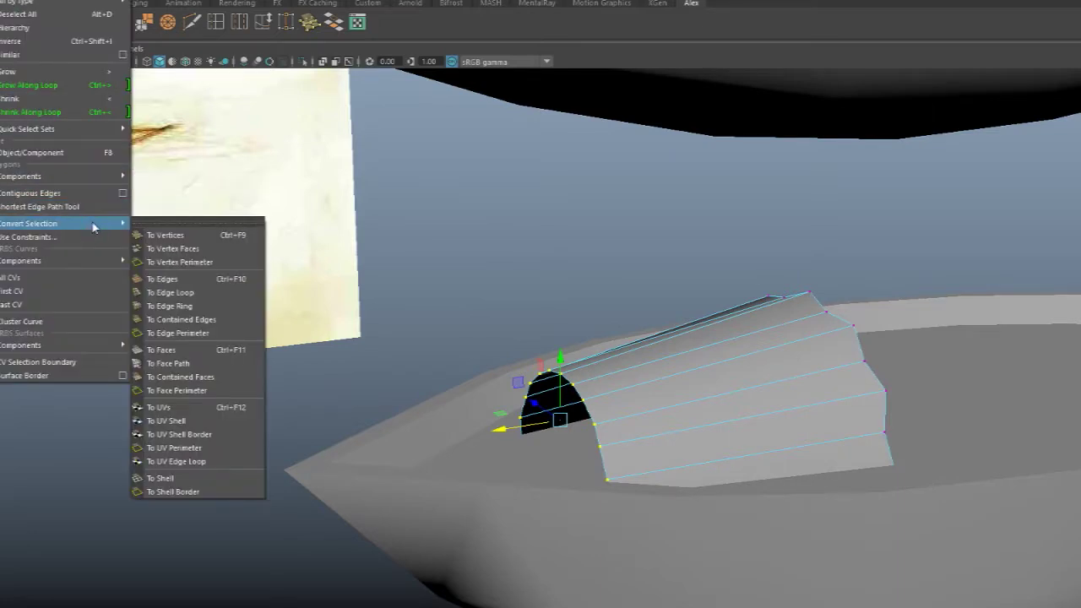
click(181, 278)
alt+drag(585, 199, 568, 209)
key(ctrl+z)
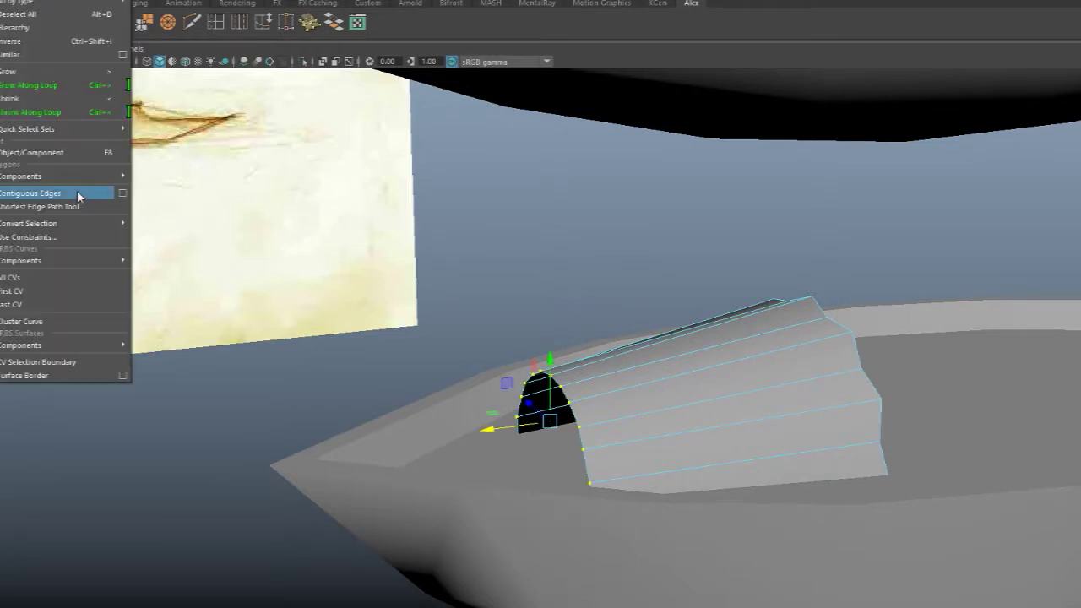
mouse_move(87, 223)
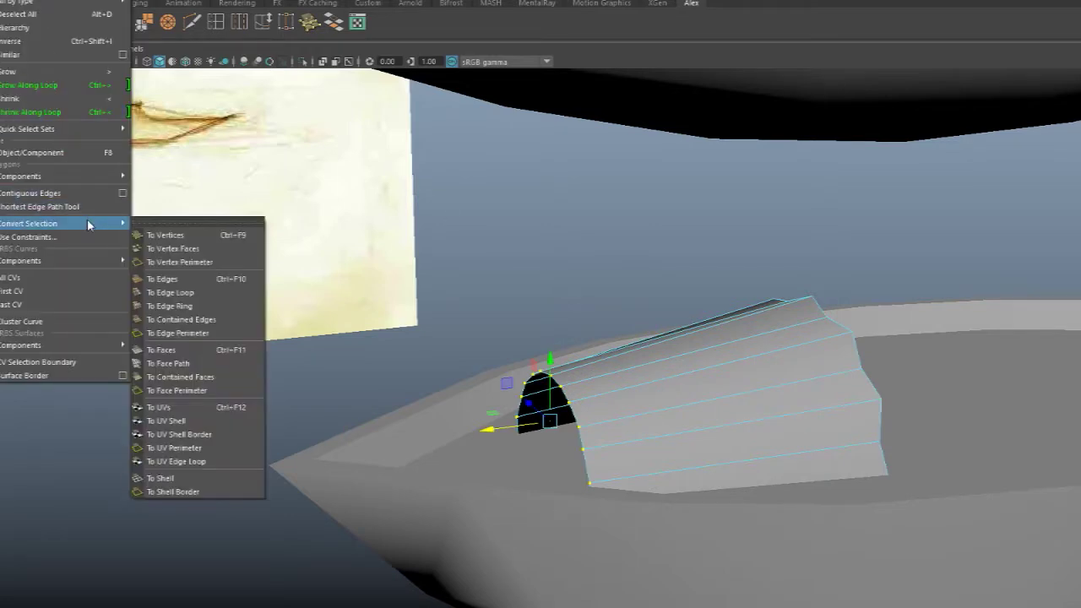
click(217, 307)
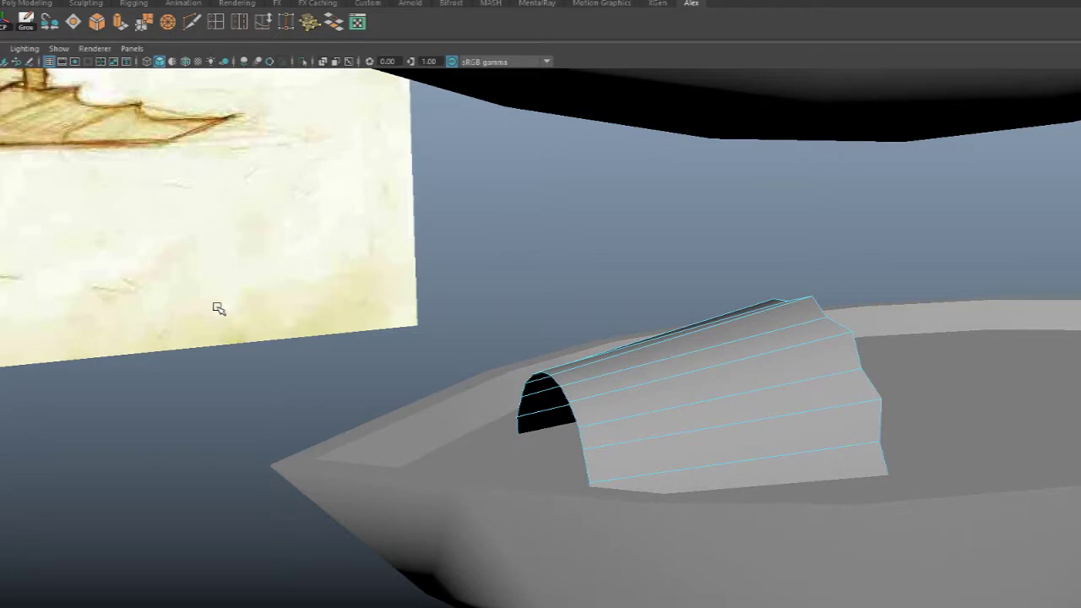
click(34, 0)
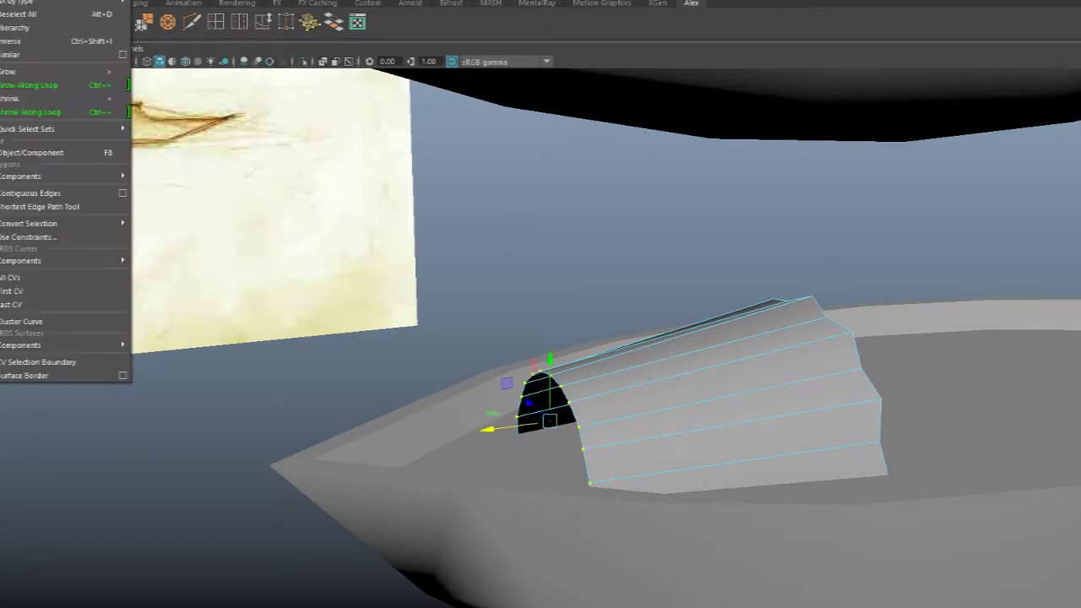
mouse_move(71, 226)
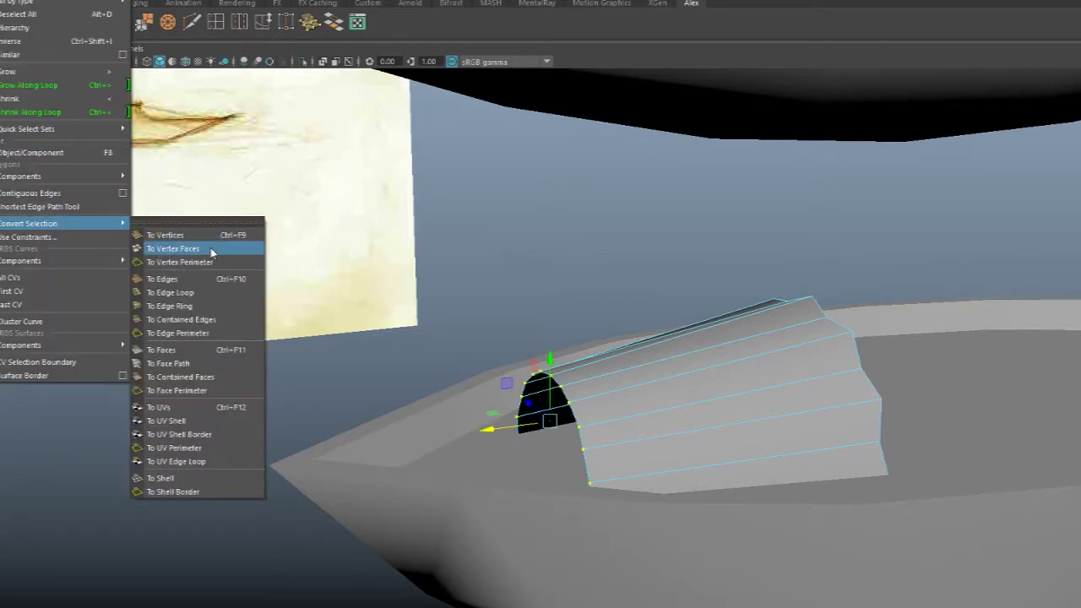
click(208, 292)
key(ctrl+z)
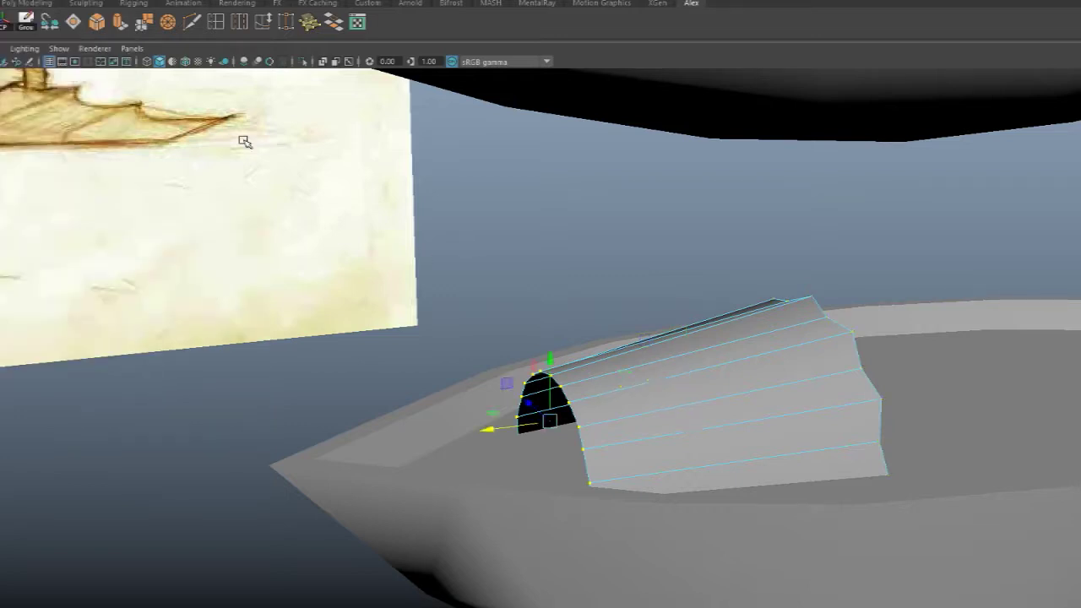
- Convert the front vertex selection to its contained edges
click(34, 2)
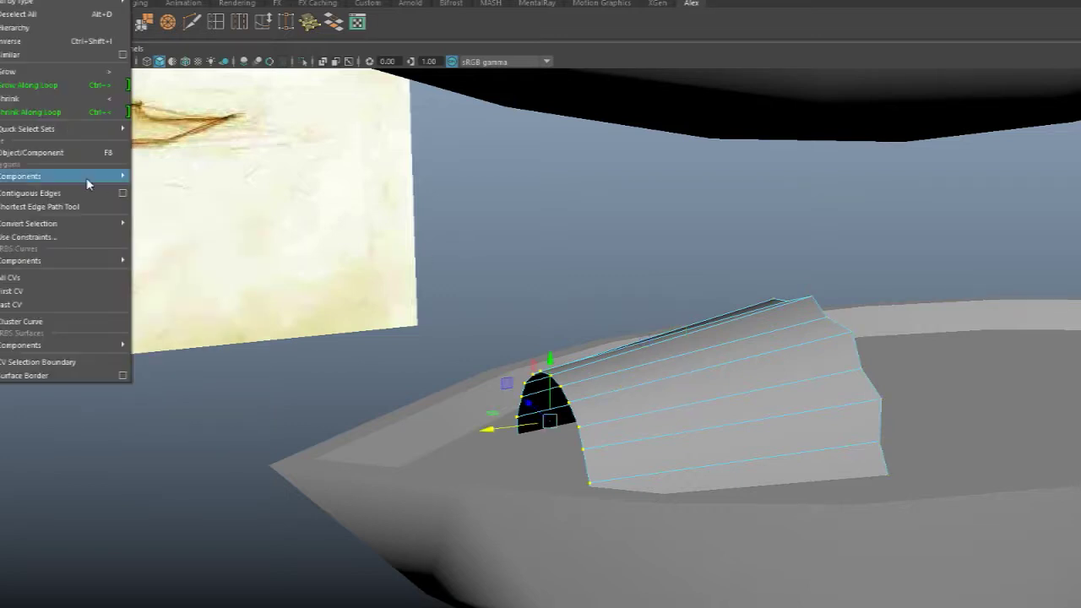
mouse_move(103, 226)
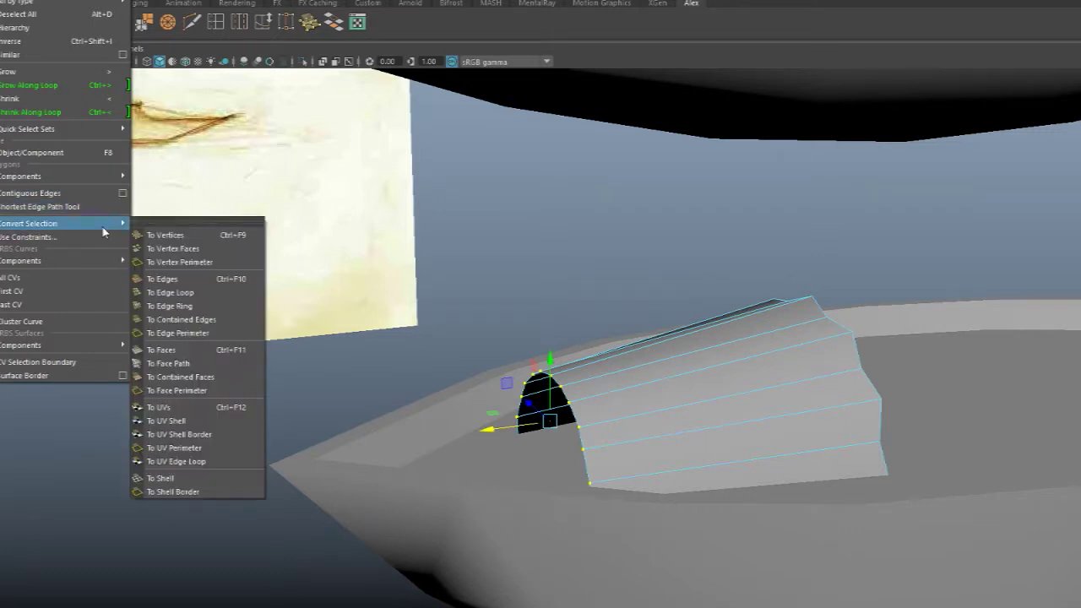
click(228, 319)
alt+drag(560, 270, 558, 230)
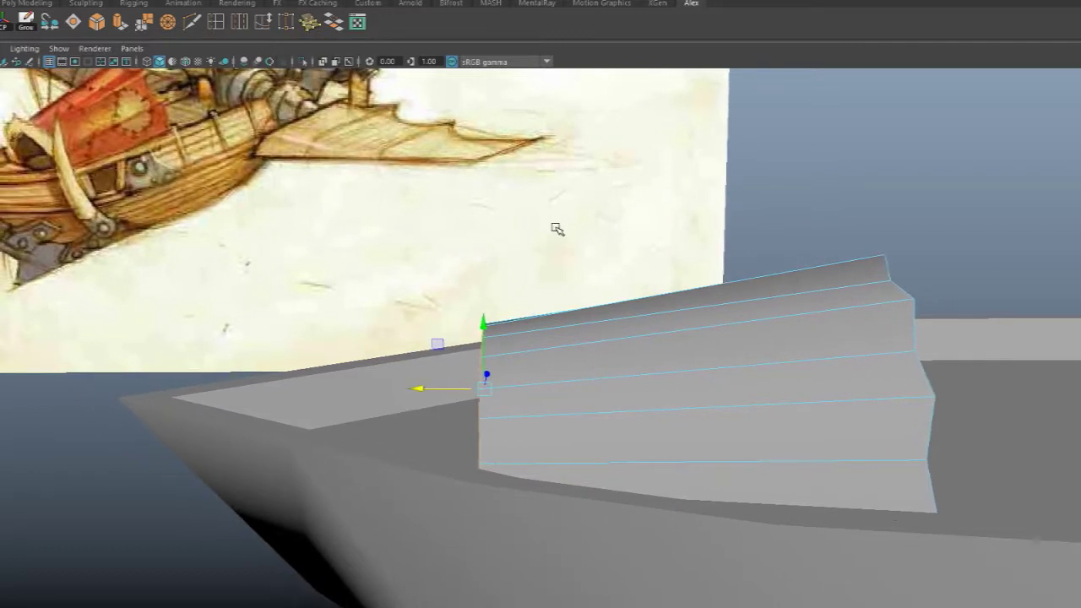
alt+drag(498, 316, 586, 222)
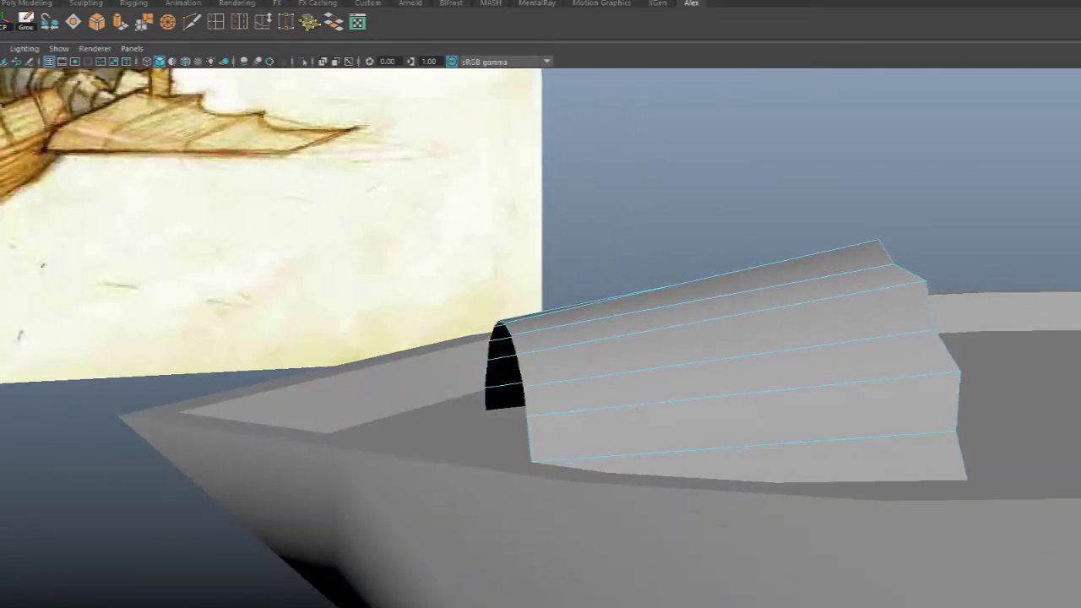
- Insert an edge loop around the cabin shell close to its front opening
double_click(215, 23)
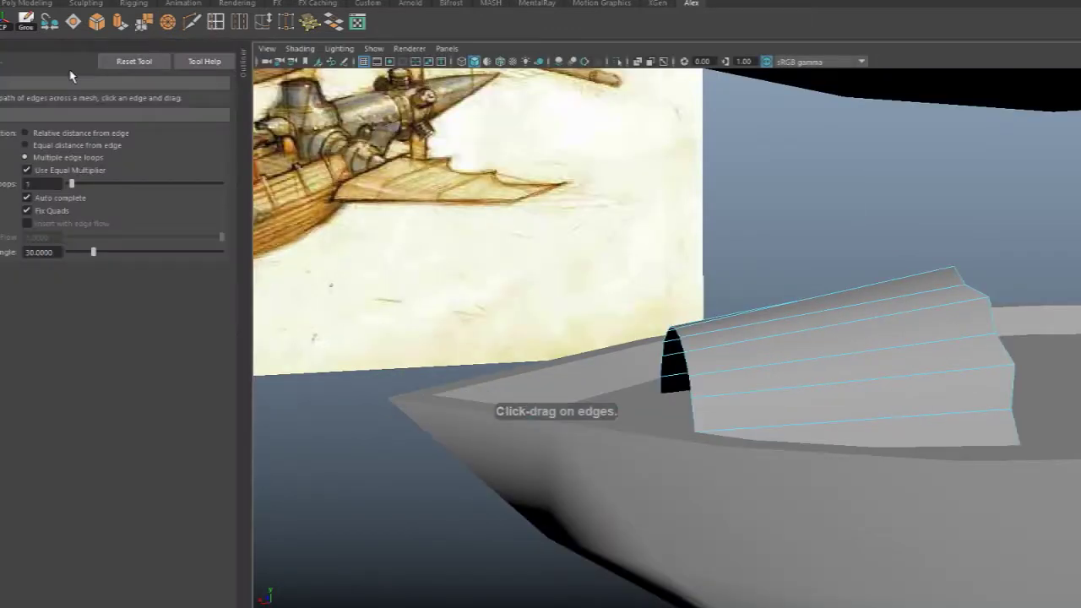
click(2, 44)
scroll(441, 268, up, 2)
alt+drag(534, 318, 569, 308)
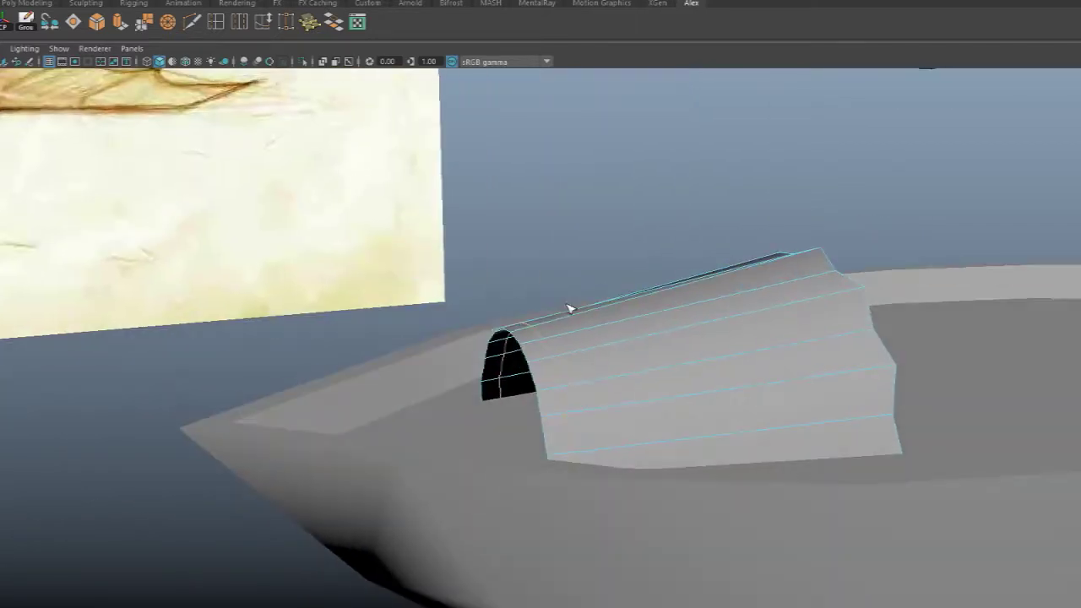
- Extrude the narrow band of faces at the front opening into a raised rim, then adjust its height and scale its width
right_drag(533, 331, 530, 309)
alt+drag(550, 350, 526, 344)
click(525, 346)
double_click(530, 377)
alt+drag(594, 261, 683, 223)
drag(604, 319, 664, 293)
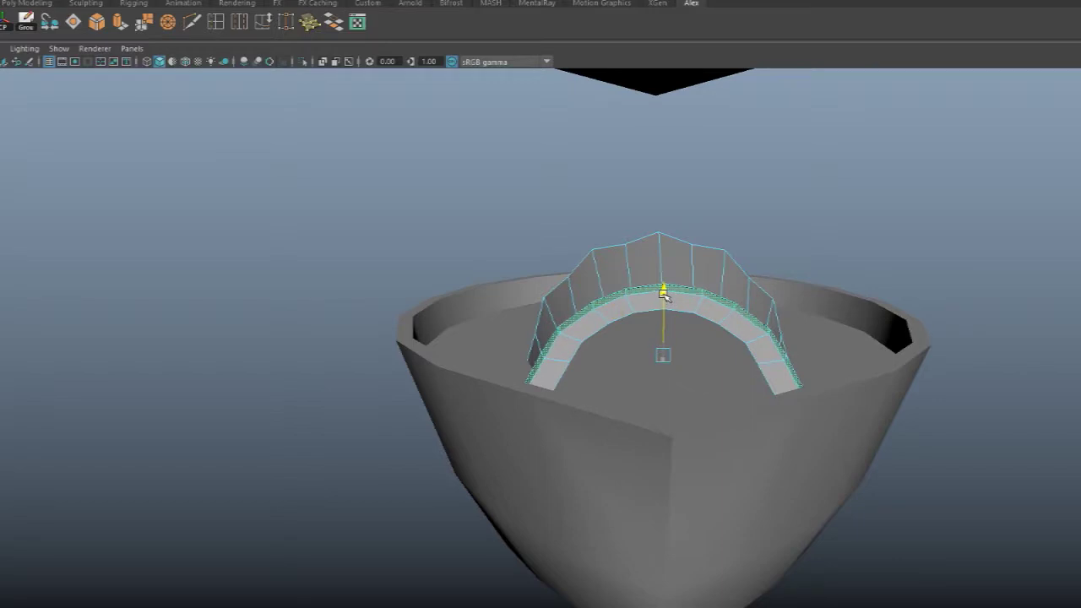
drag(609, 355, 608, 355)
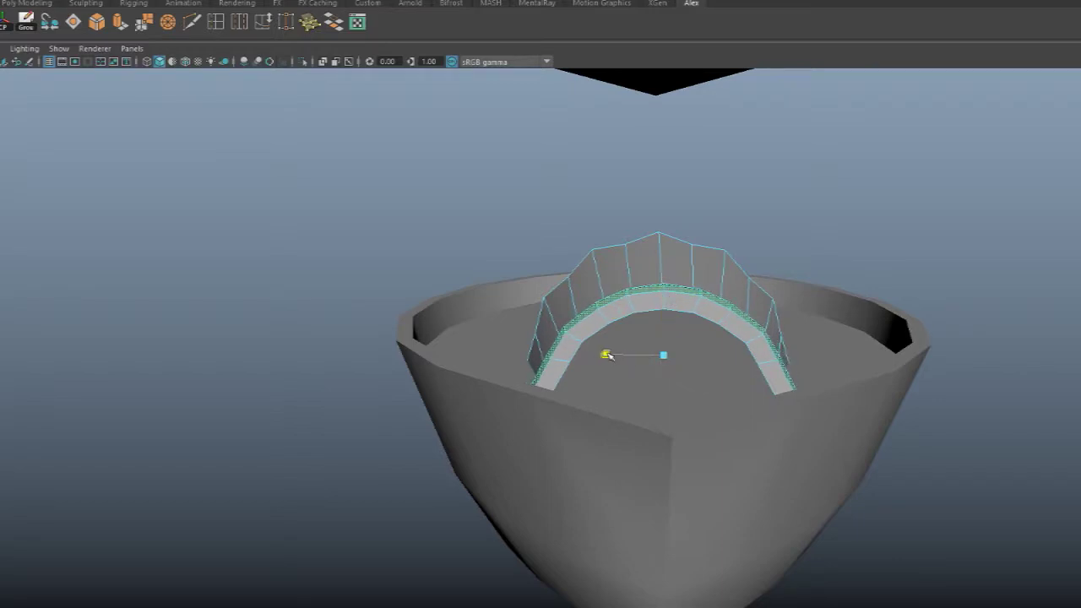
- Select the cabin shell and isolate it in the viewport
alt+drag(735, 234, 605, 229)
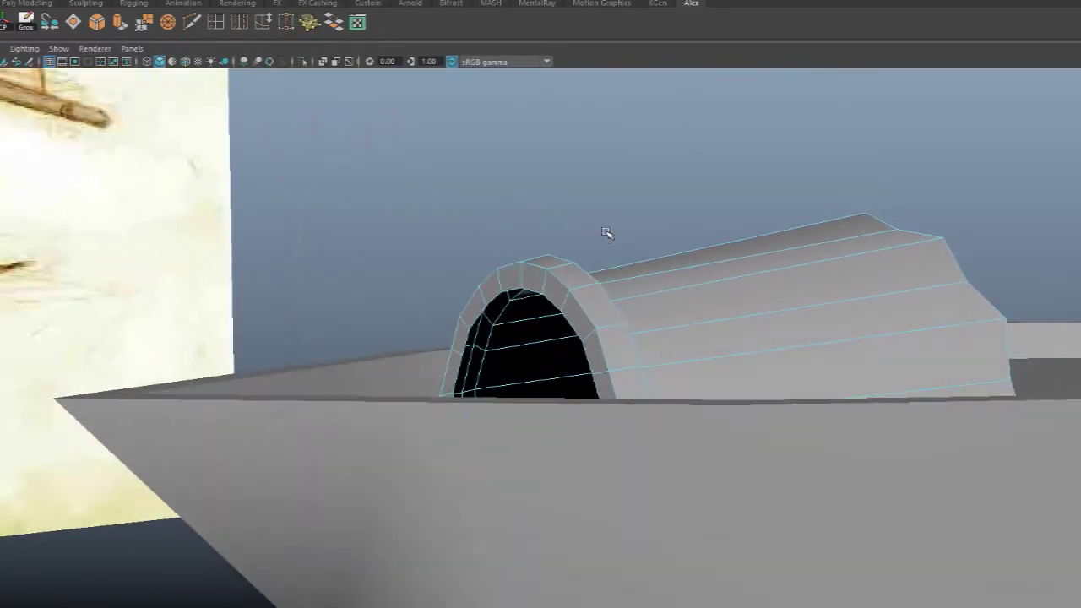
alt+right_drag(606, 229, 620, 258)
mouse_move(620, 258)
alt+mouse_down()
mouse_move(576, 268)
mouse_move(437, 255)
mouse_move(478, 270)
mouse_move(632, 264)
mouse_move(520, 341)
mouse_move(512, 290)
mouse_move(528, 325)
mouse_move(531, 316)
mouse_move(530, 338)
mouse_move(610, 316)
mouse_move(625, 324)
mouse_move(596, 385)
mouse_move(651, 359)
mouse_move(632, 251)
alt+mouse_up()
right_click(521, 342)
click(522, 221)
right_drag(633, 252, 634, 313)
right_drag(672, 233, 673, 233)
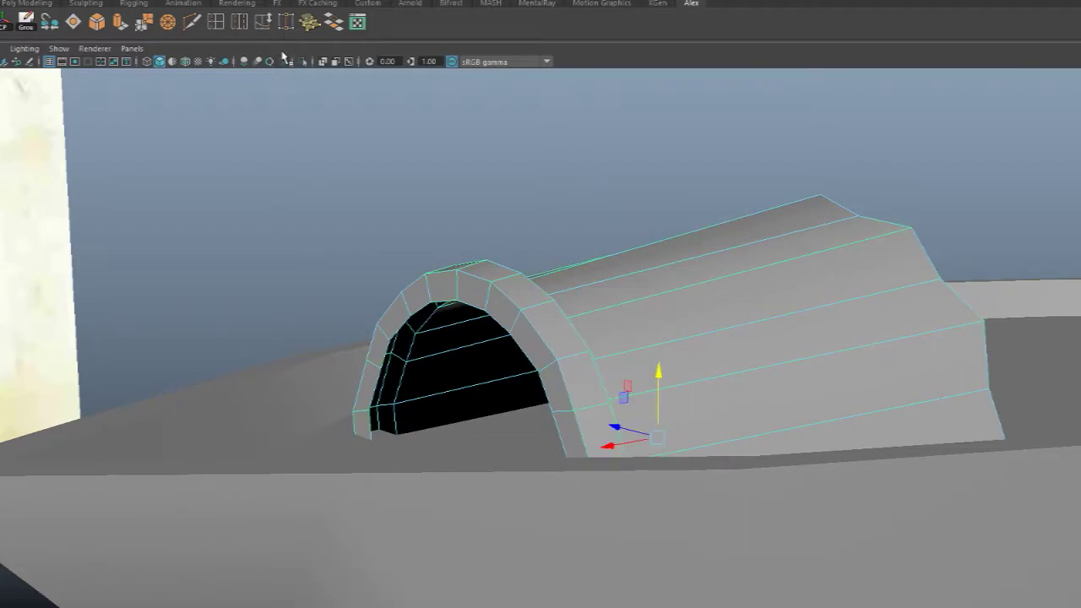
click(302, 62)
- Select the inner edge loop of the cabin's front rim and scale it slightly to adjust the rim's thickness
alt+drag(482, 174, 538, 247)
right_drag(538, 248, 535, 217)
alt+drag(536, 217, 611, 201)
click(609, 200)
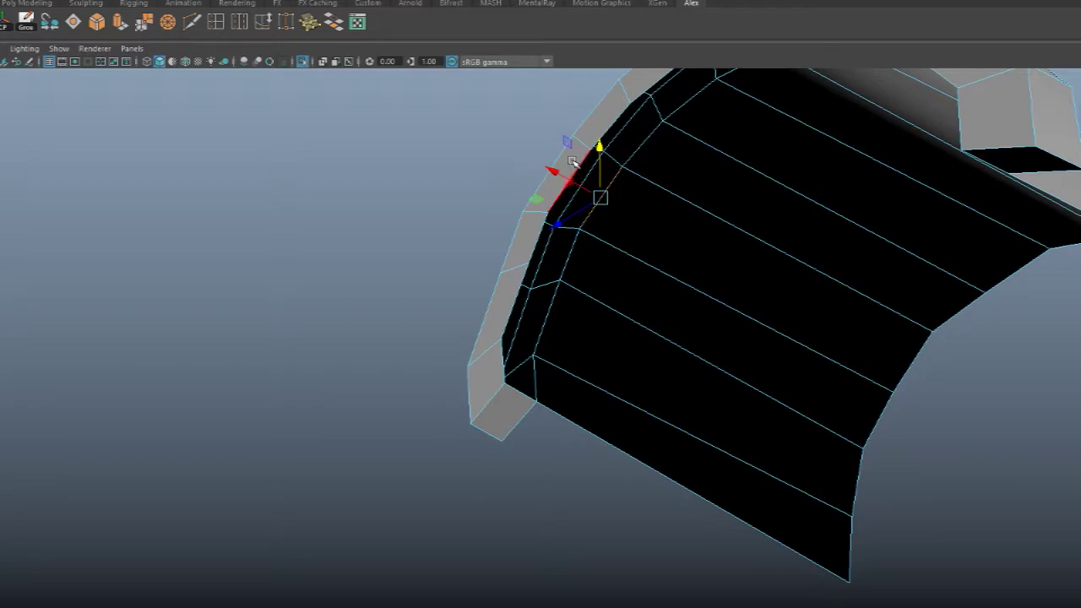
alt+drag(687, 181, 446, 414)
click(540, 448)
alt+drag(540, 448, 863, 420)
double_click(986, 424)
alt+drag(759, 338, 740, 328)
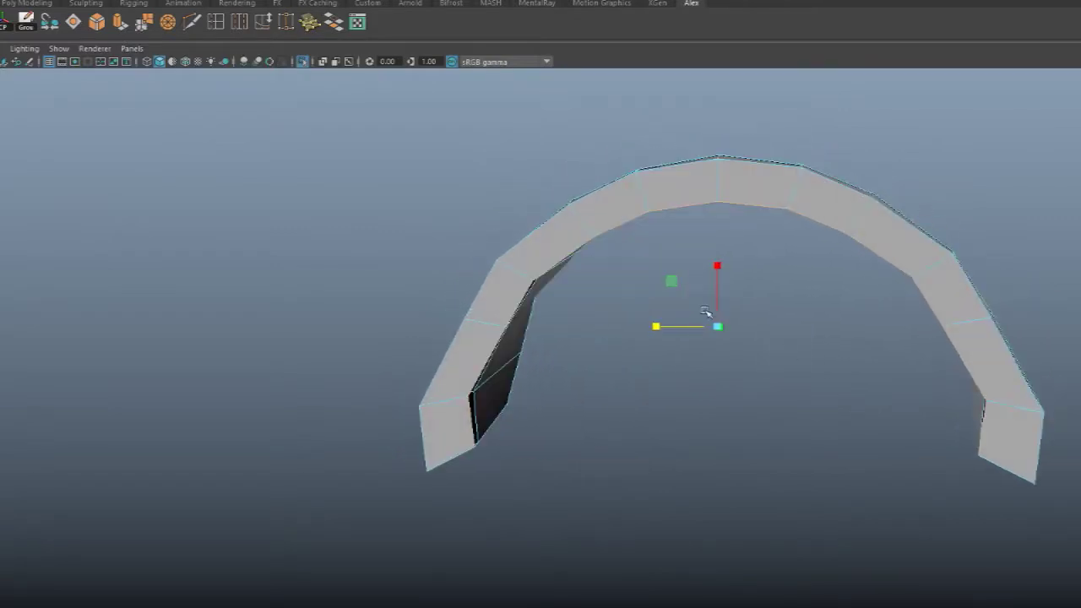
drag(673, 281, 677, 285)
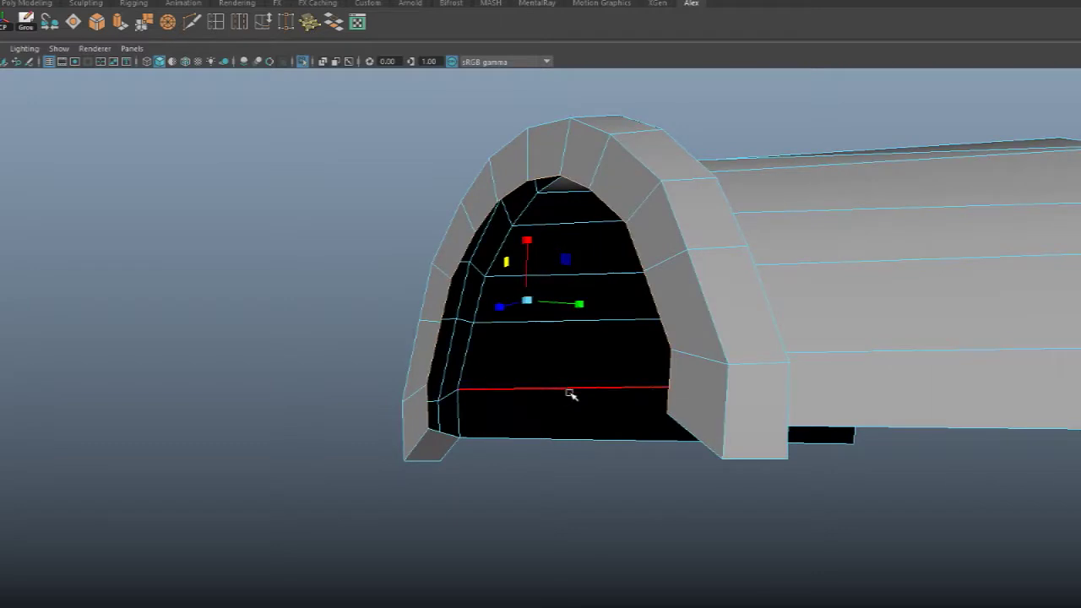
- Try extruding the front rim's inner edge loop back through the cabin as an inner lining and scaling its rear end wider
alt+drag(561, 372, 560, 396)
shift+drag(465, 396, 876, 260)
key(r)
mouse_move(591, 400)
mouse_down()
mouse_move(569, 404)
mouse_move(579, 408)
mouse_up()
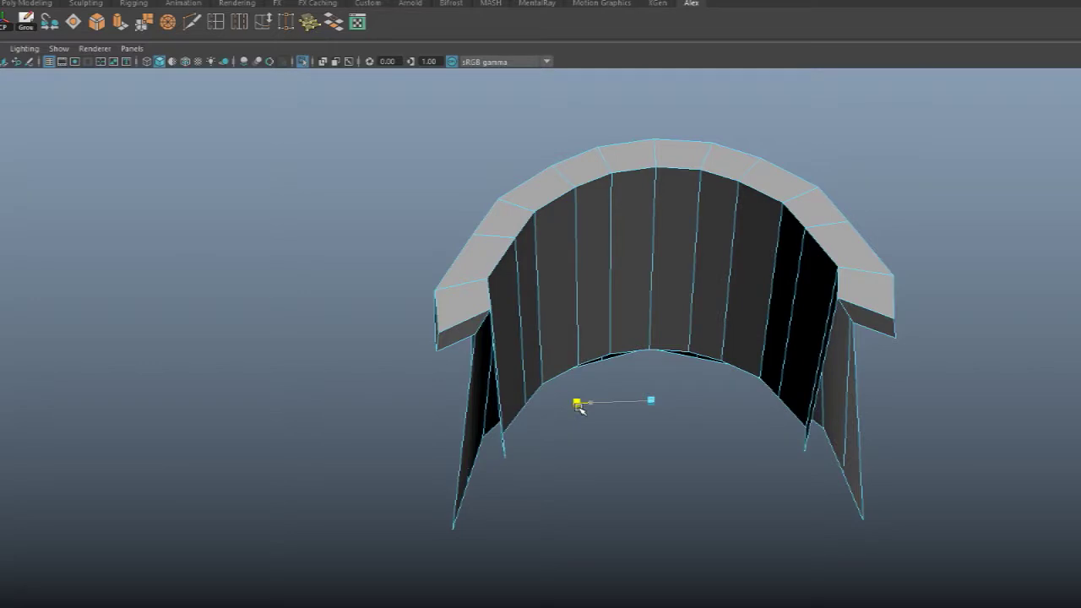
alt+drag(722, 361, 507, 401)
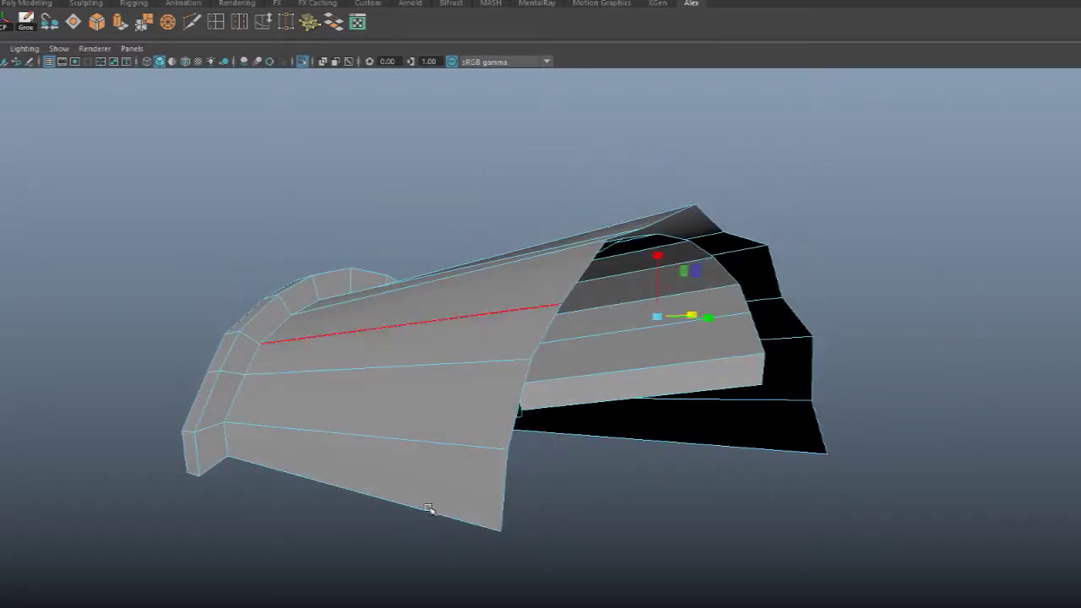
alt+drag(342, 354, 563, 322)
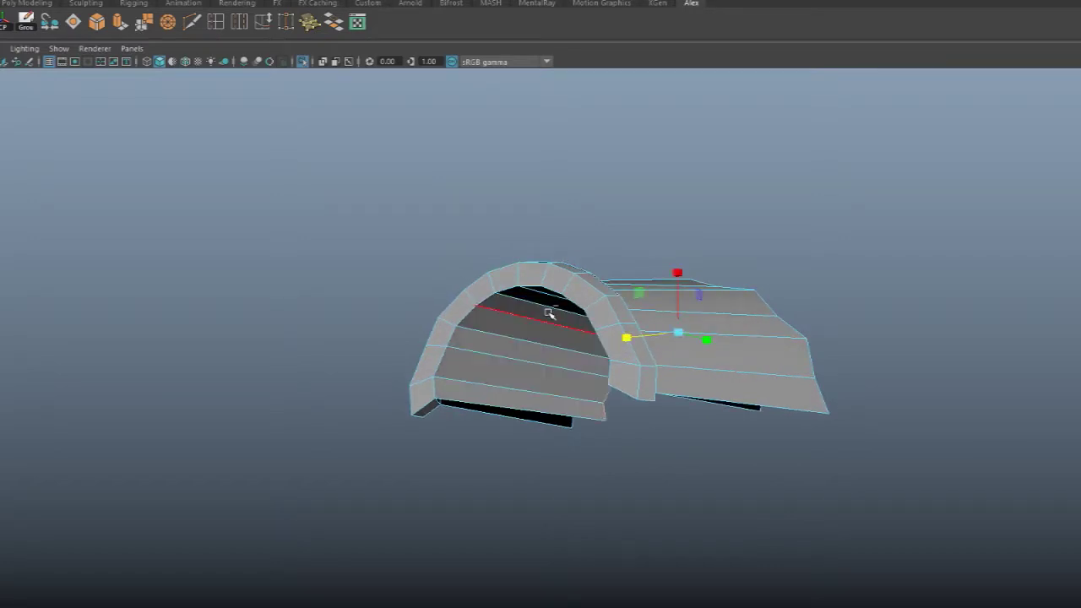
double_click(548, 314)
alt+drag(486, 221, 456, 293)
- Remove the cabin's trial inner lining and select a lower edge inside the hollow front rim
scroll(615, 297, up, 3)
click(263, 364)
alt+drag(263, 364, 350, 357)
key(w)
alt+right_drag(349, 357, 667, 545)
click(279, 507)
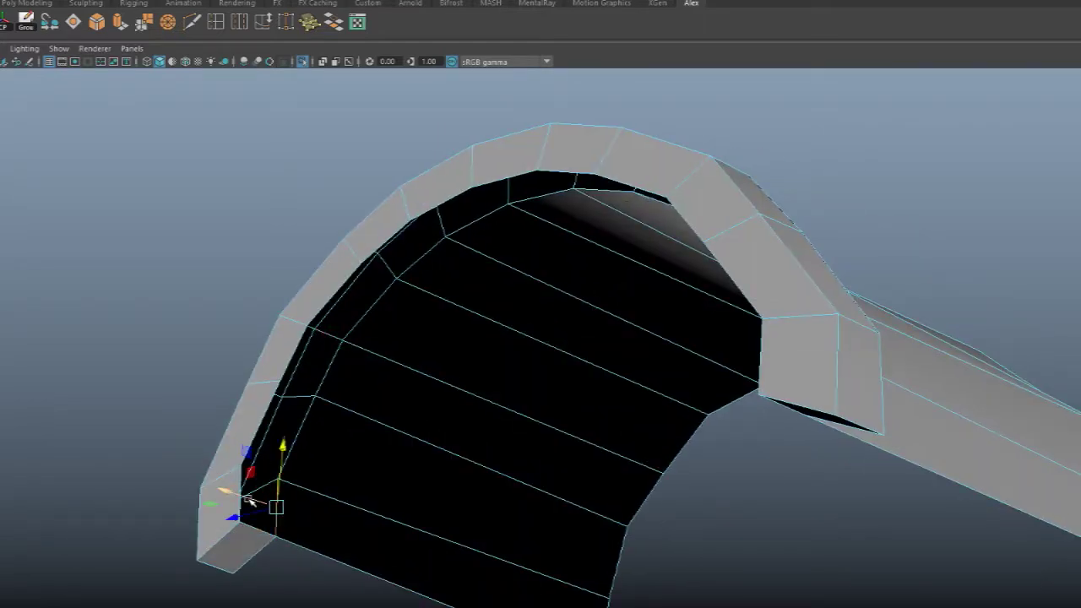
- Select the two facing lower edges across the front rim's open inner side and inspect the gap between them
key(q)
alt+drag(387, 504, 426, 559)
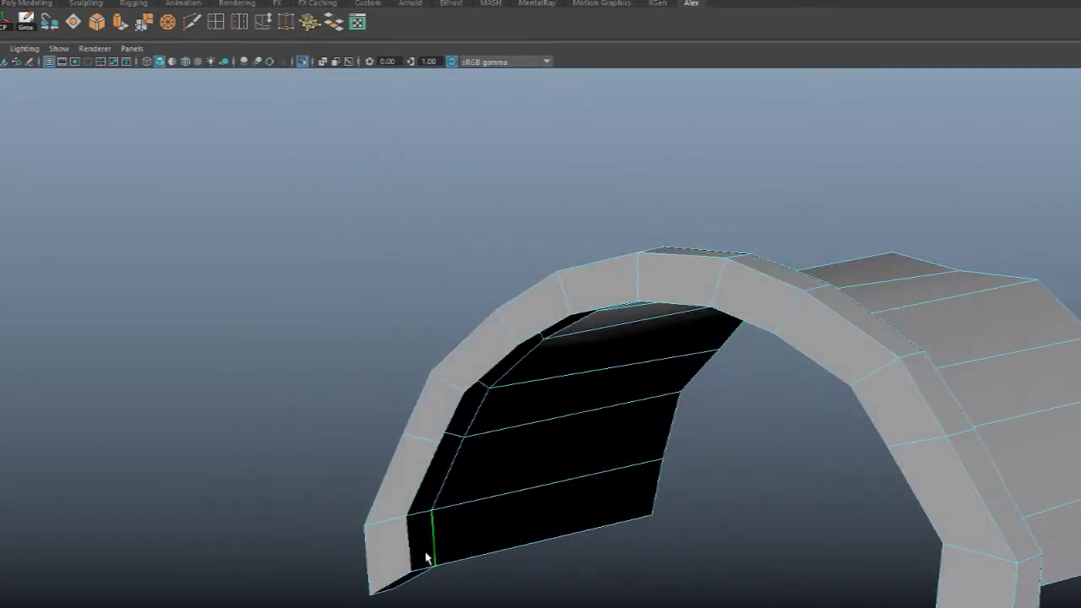
alt+drag(478, 532, 529, 414)
scroll(504, 432, up, 5)
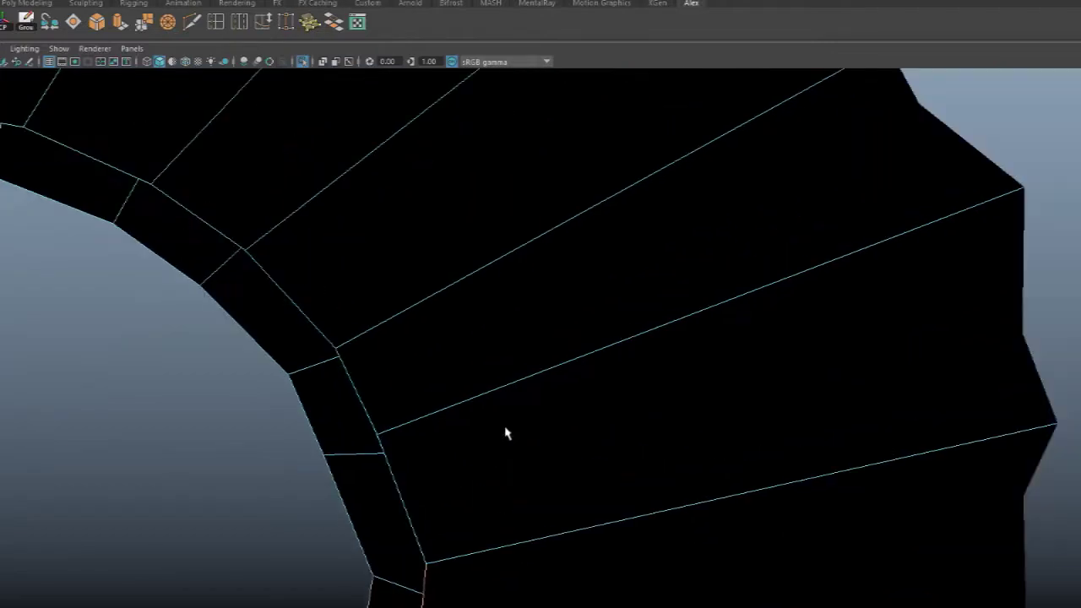
scroll(499, 432, down, 3)
alt+drag(586, 441, 586, 454)
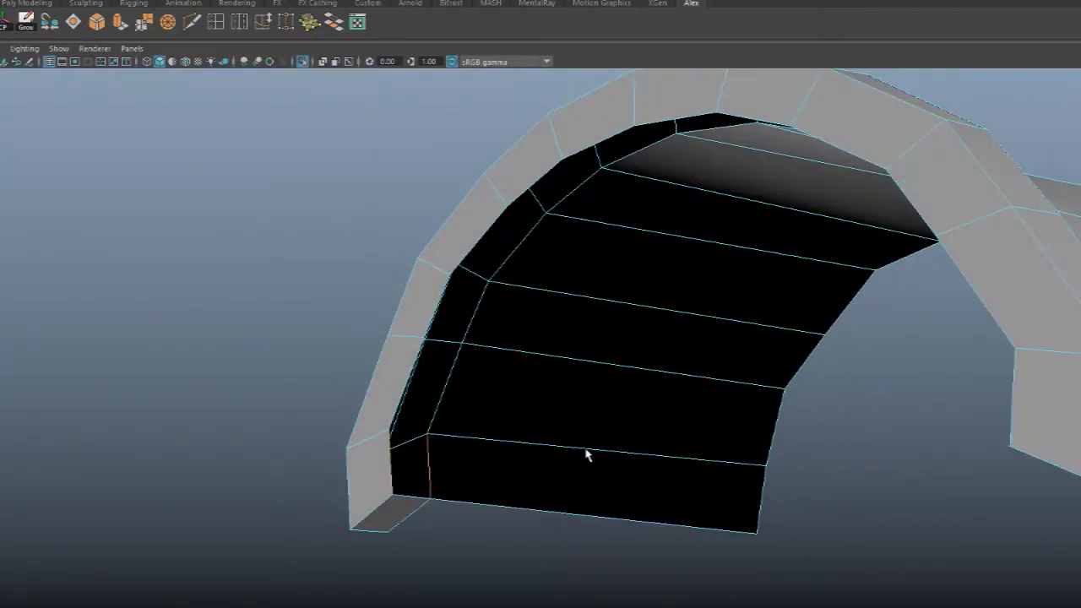
alt+drag(515, 420, 419, 494)
alt+drag(500, 423, 428, 504)
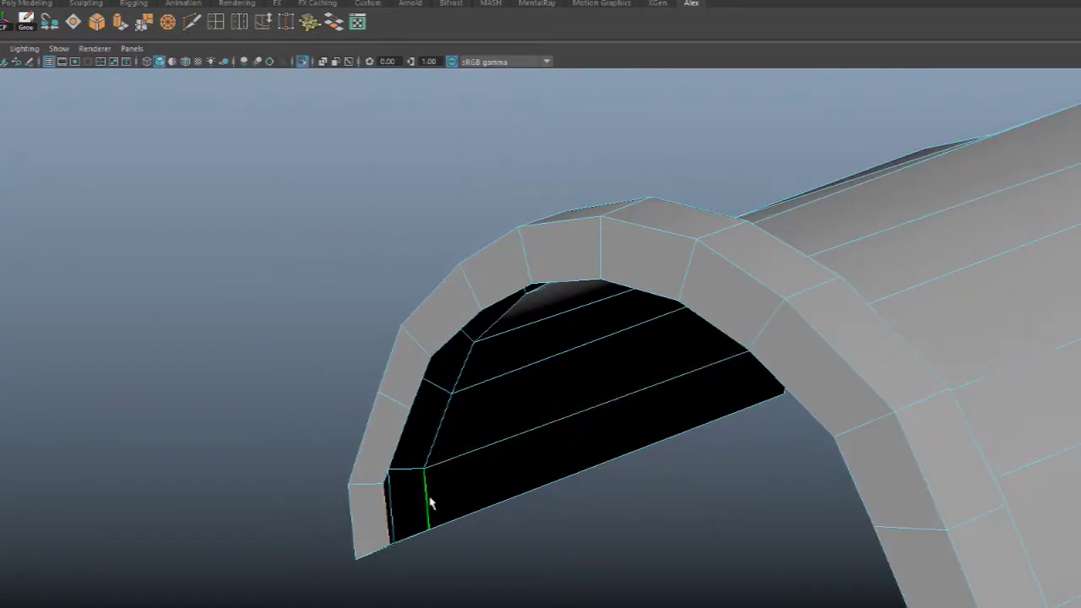
alt+drag(496, 484, 470, 434)
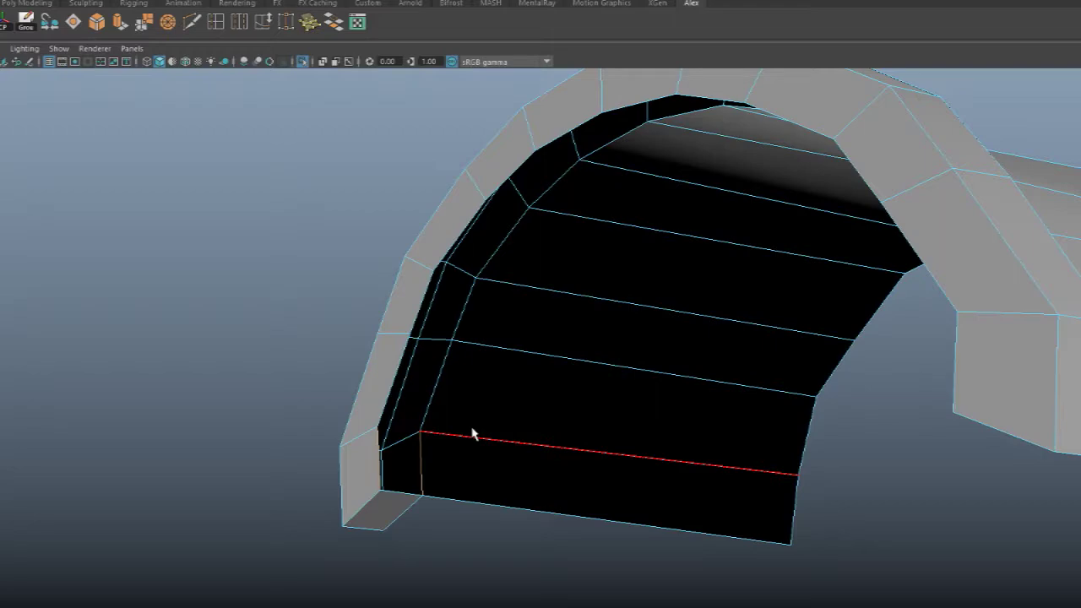
- Select the edge loops at the back of the front rim and scale them to refine the rim's profile
alt+drag(472, 433, 675, 432)
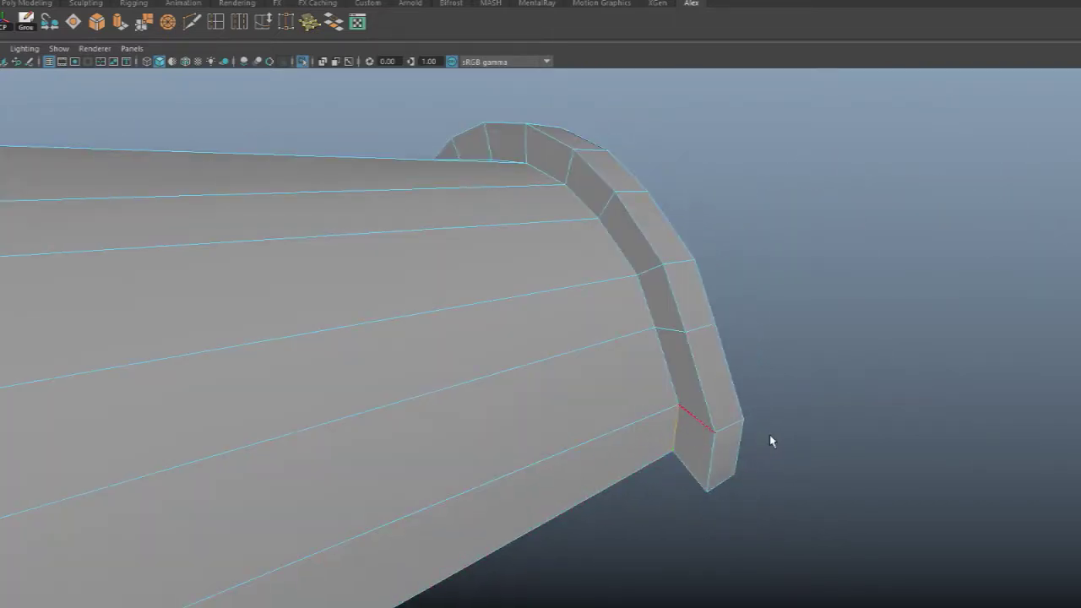
alt+drag(769, 435, 713, 411)
alt+drag(795, 354, 724, 368)
alt+drag(588, 450, 851, 516)
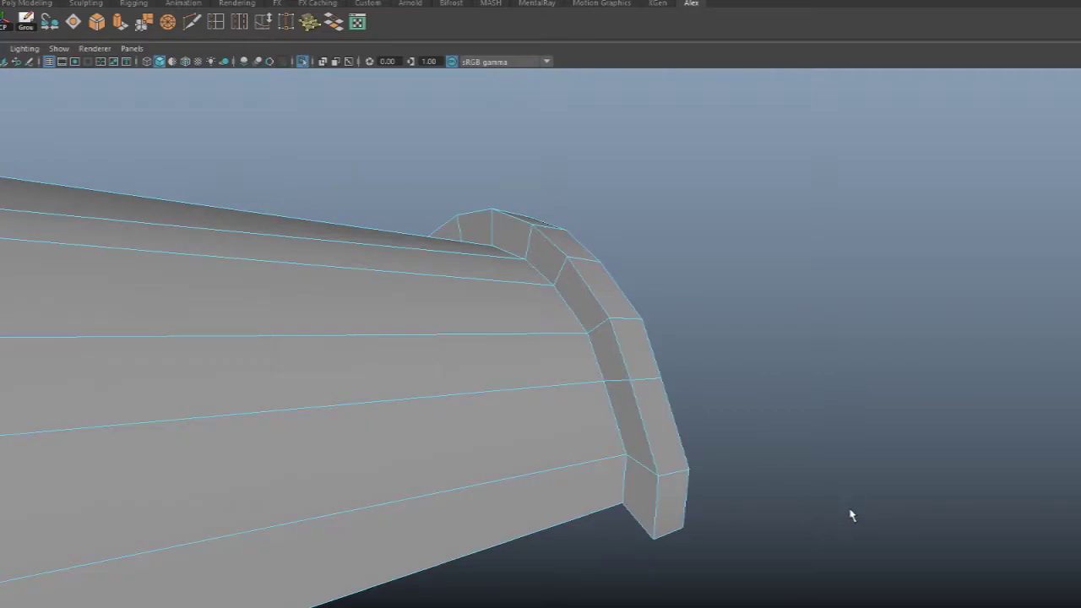
alt+drag(627, 486, 595, 421)
alt+drag(644, 445, 660, 434)
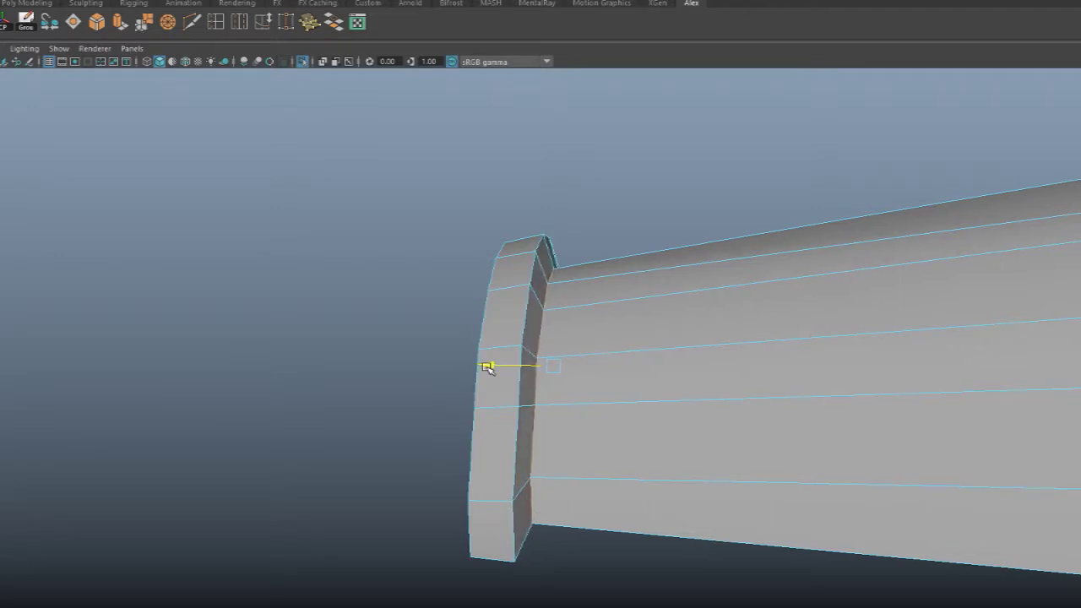
alt+drag(488, 367, 617, 268)
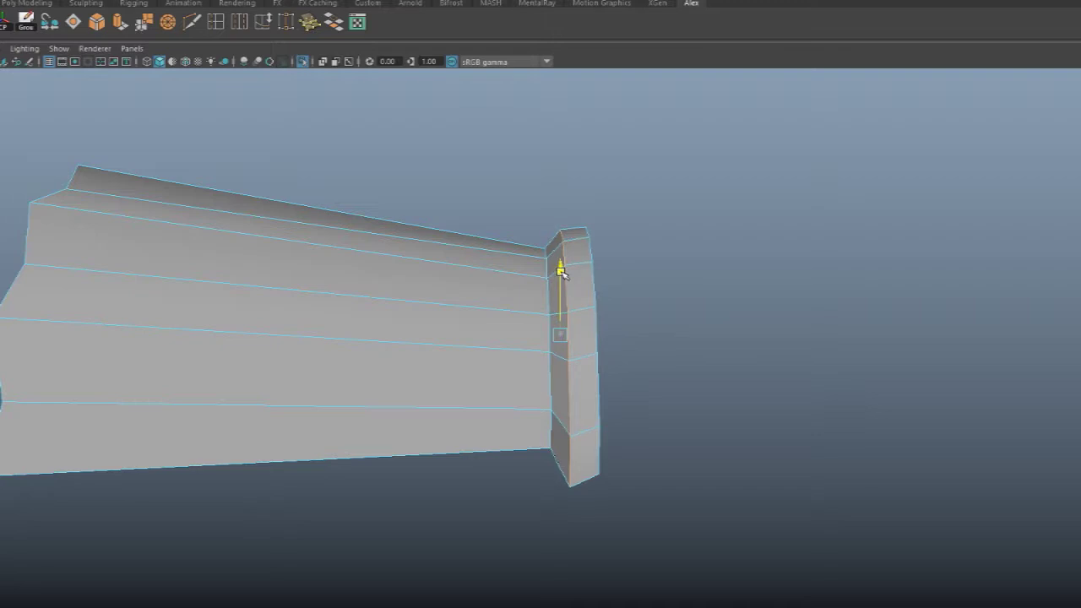
alt+drag(560, 271, 803, 225)
right_drag(775, 211, 819, 189)
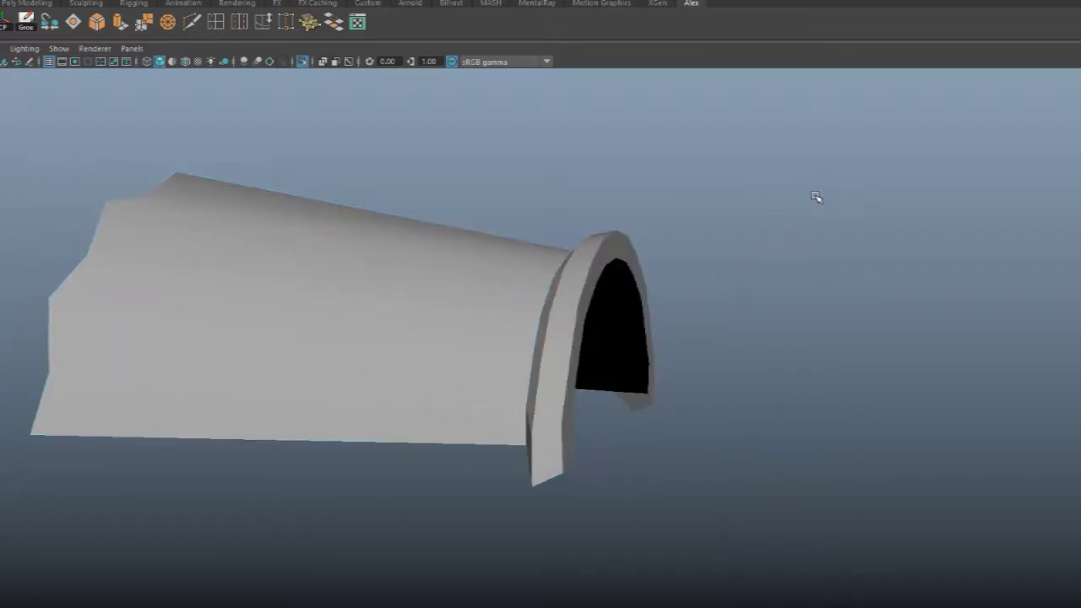
- Select an edge loop of the front rim and shift it along the cabin's length
alt+drag(820, 189, 680, 247)
click(641, 253)
right_drag(639, 252, 639, 216)
alt+drag(717, 275, 811, 296)
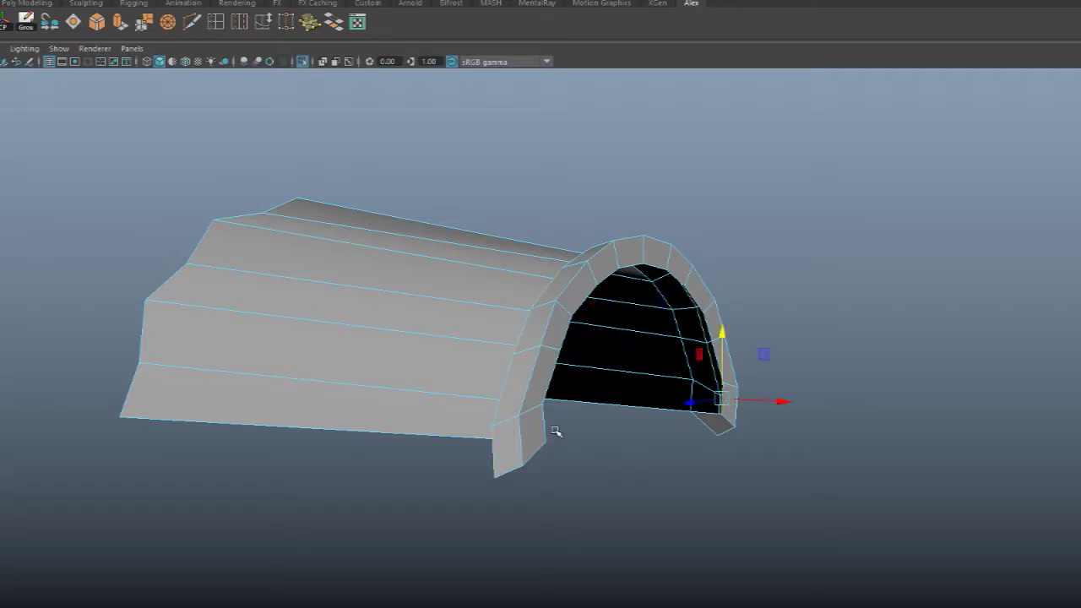
alt+drag(555, 431, 729, 459)
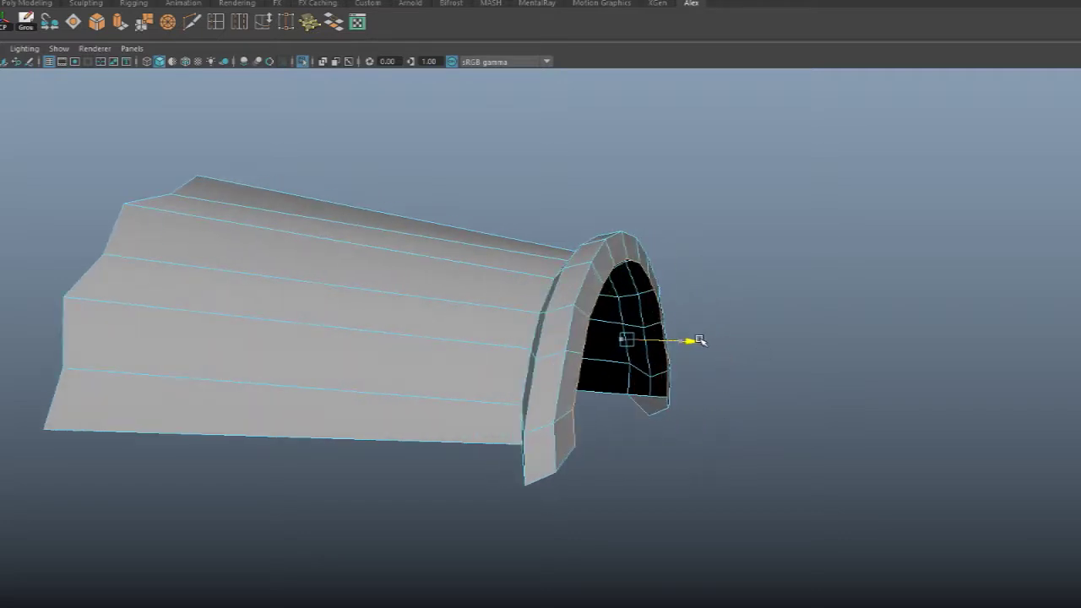
alt+drag(765, 334, 779, 335)
right_drag(737, 227, 787, 219)
- Delete the underside faces at both lower ends of the front rim
click(808, 268)
alt+drag(808, 268, 615, 261)
click(617, 315)
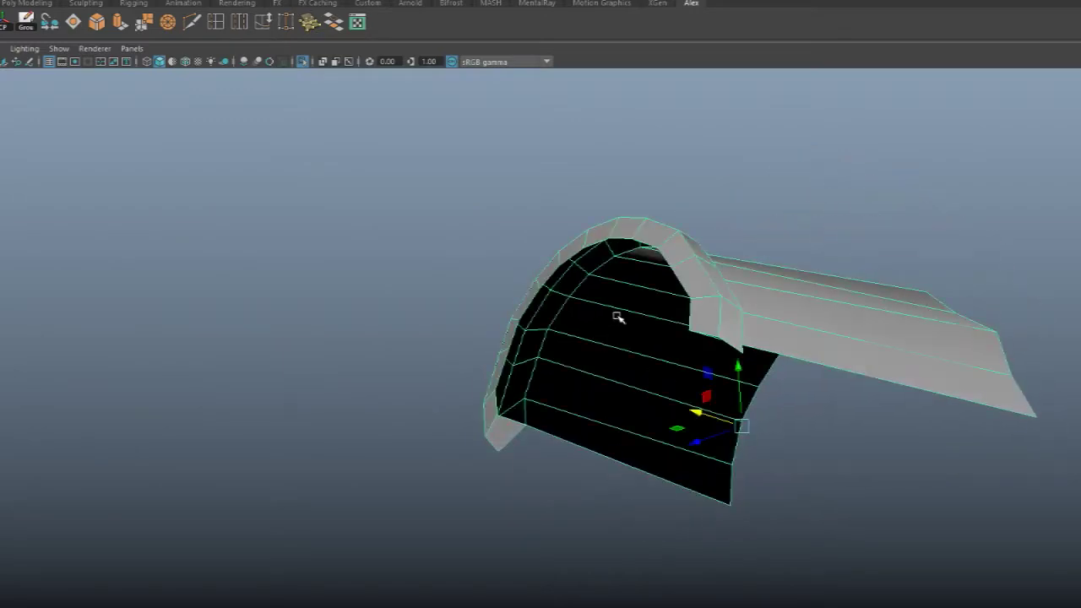
scroll(618, 321, up, 3)
alt+drag(619, 328, 541, 331)
right_drag(401, 253, 406, 390)
right_drag(412, 314, 411, 314)
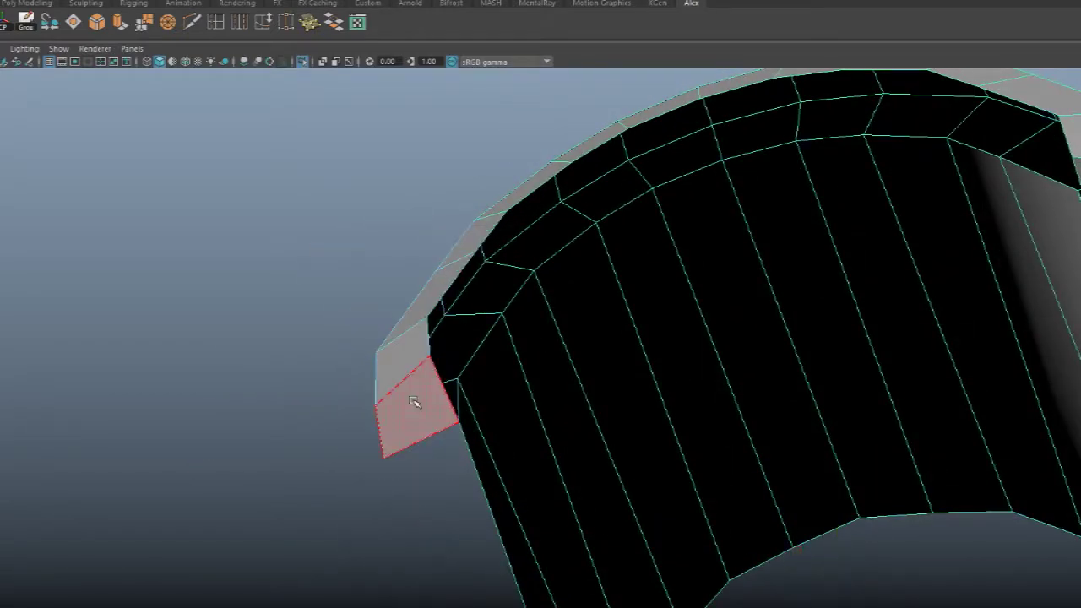
click(415, 397)
alt+drag(415, 398, 740, 333)
shift+click(981, 246)
key(Delete)
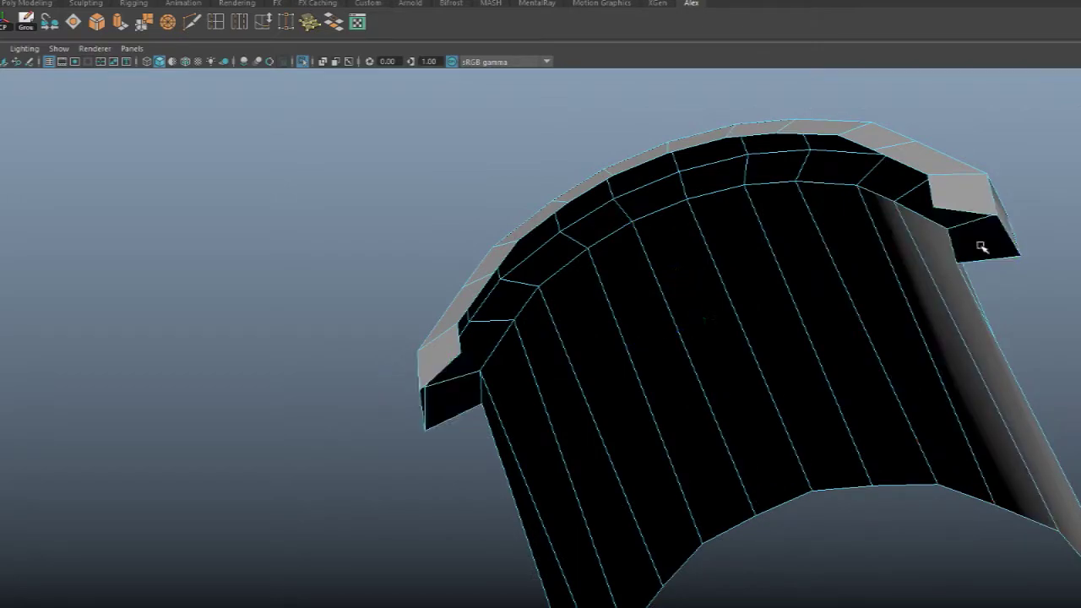
- Select the cabin shell and apply Soften/Harden Edges with its current settings
alt+drag(984, 241, 304, 278)
right_drag(264, 253, 300, 230)
alt+drag(369, 290, 422, 4)
click(253, 1)
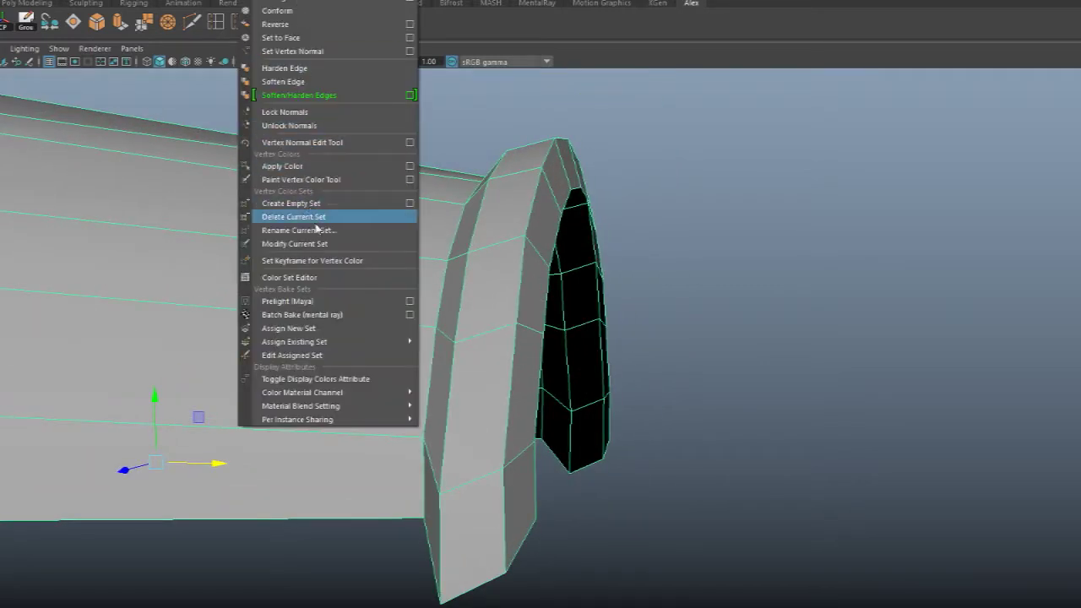
click(311, 96)
click(783, 212)
alt+drag(784, 212, 650, 296)
click(648, 296)
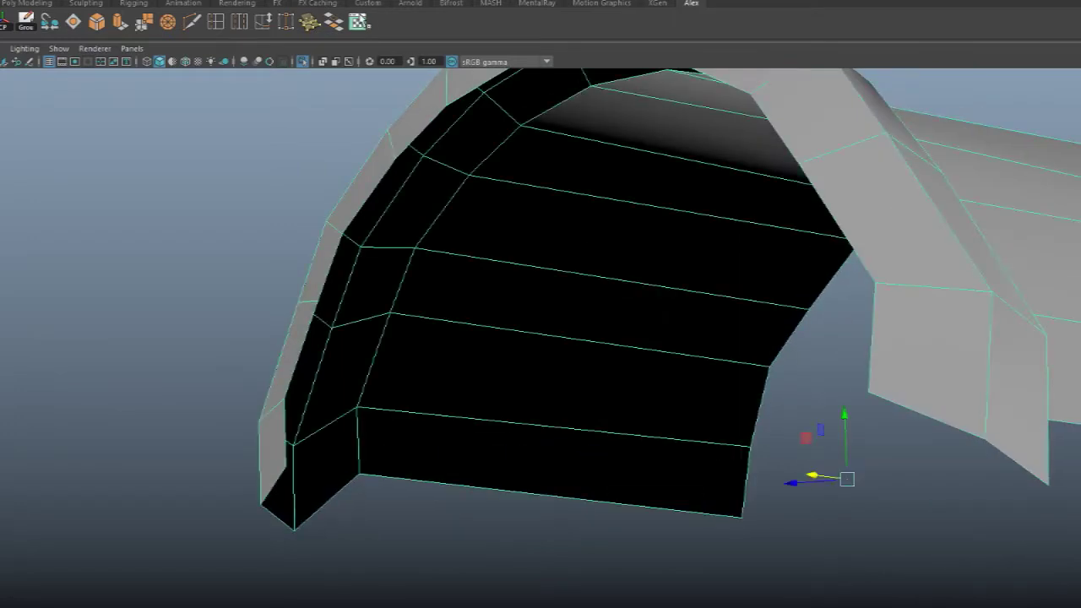
- Apply Soften/Harden Edges to the cabin shell with the angle set to 78.0992
click(253, 1)
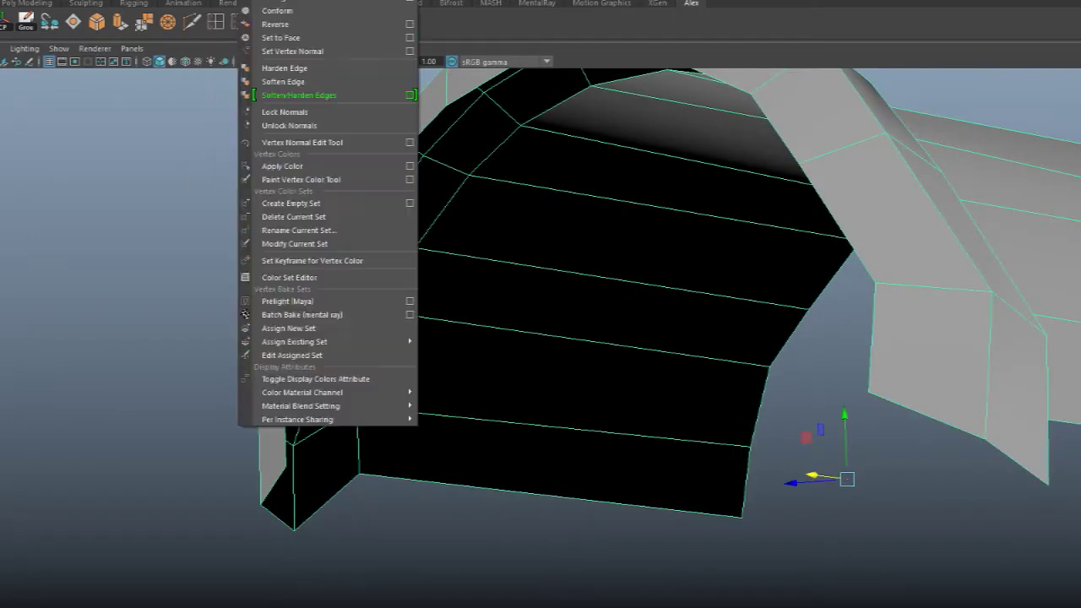
click(410, 94)
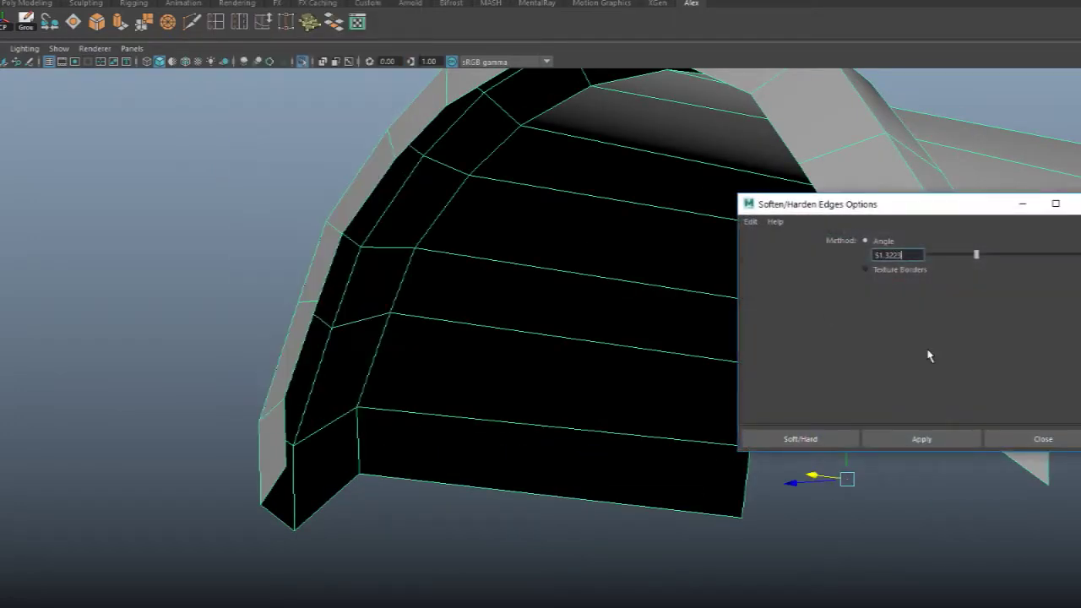
click(929, 444)
click(48, 234)
alt+drag(48, 234, 434, 239)
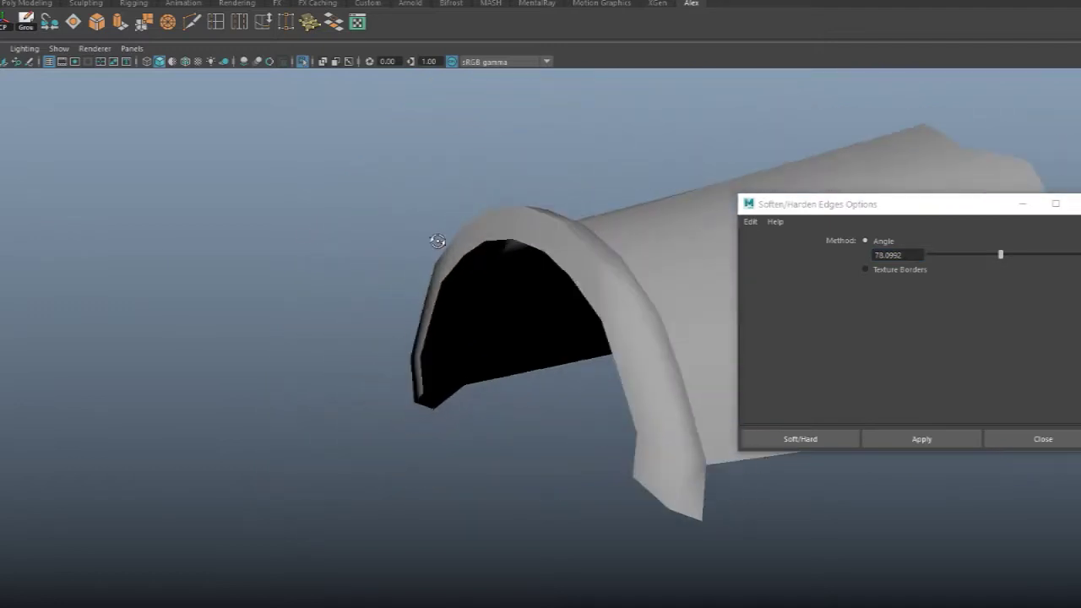
click(1001, 433)
alt+drag(723, 366, 581, 253)
click(596, 261)
click(763, 453)
alt+drag(762, 453, 601, 395)
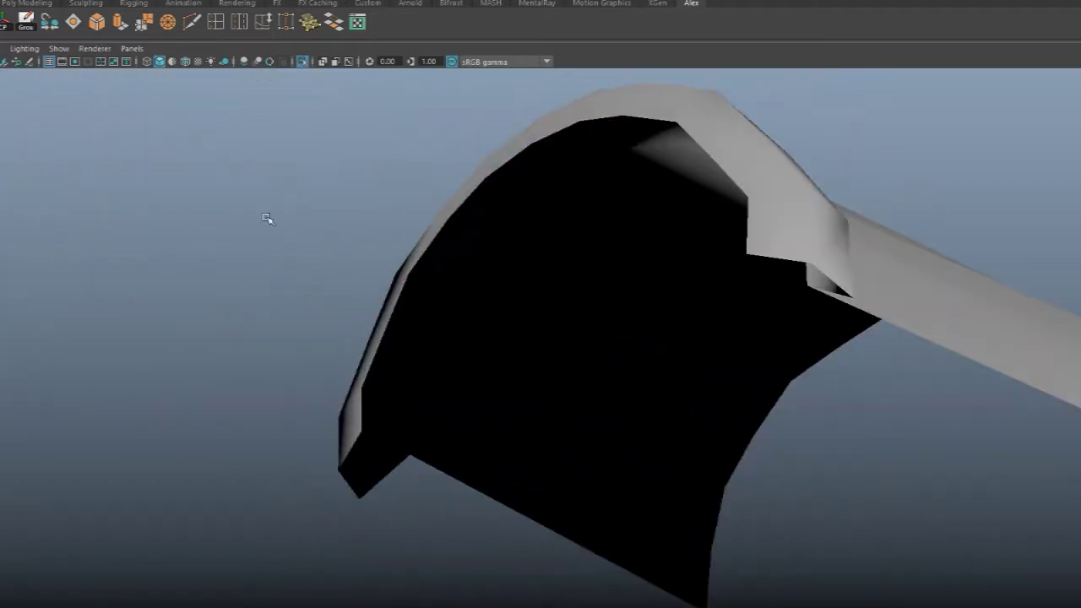
- Show the wireframe over the shaded model and separate the front rim from the cabin shell as its own object
click(173, 61)
mouse_move(291, 166)
alt+mouse_down()
mouse_move(393, 205)
mouse_move(473, 203)
mouse_move(278, 195)
mouse_move(268, 176)
mouse_move(292, 181)
mouse_move(302, 200)
alt+mouse_up()
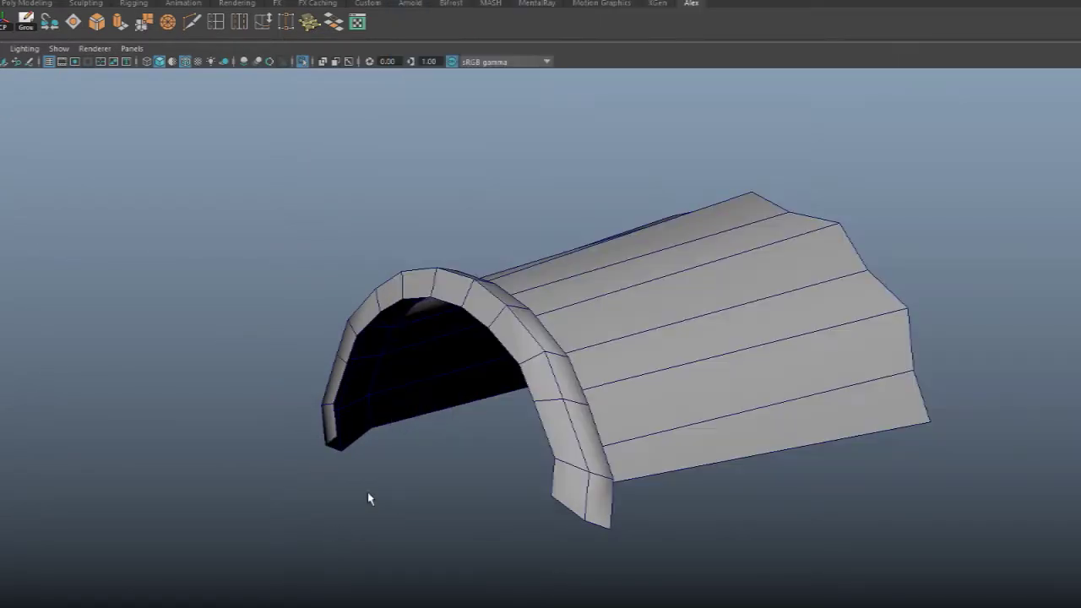
scroll(474, 350, up, 3)
alt+drag(520, 315, 488, 303)
click(431, 284)
click(488, 302)
click(654, 309)
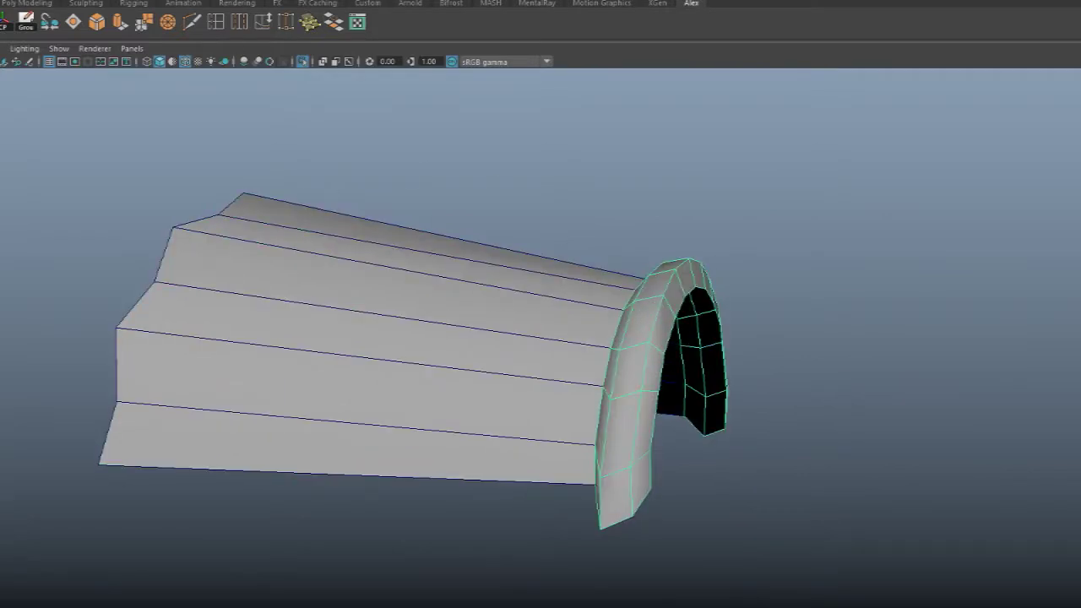
click(126, 1)
mouse_move(164, 1)
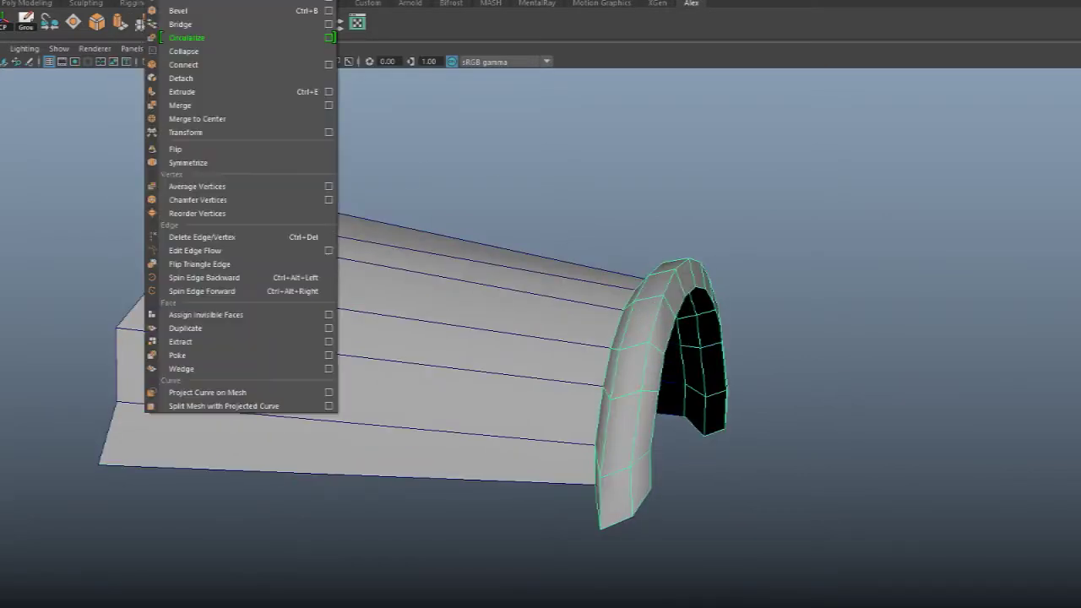
click(236, 345)
- Bridge the two facing edges across the open inner side at one lower end of the front rim
alt+drag(715, 180, 659, 217)
click(401, 346)
scroll(400, 344, up, 3)
alt+drag(395, 336, 552, 245)
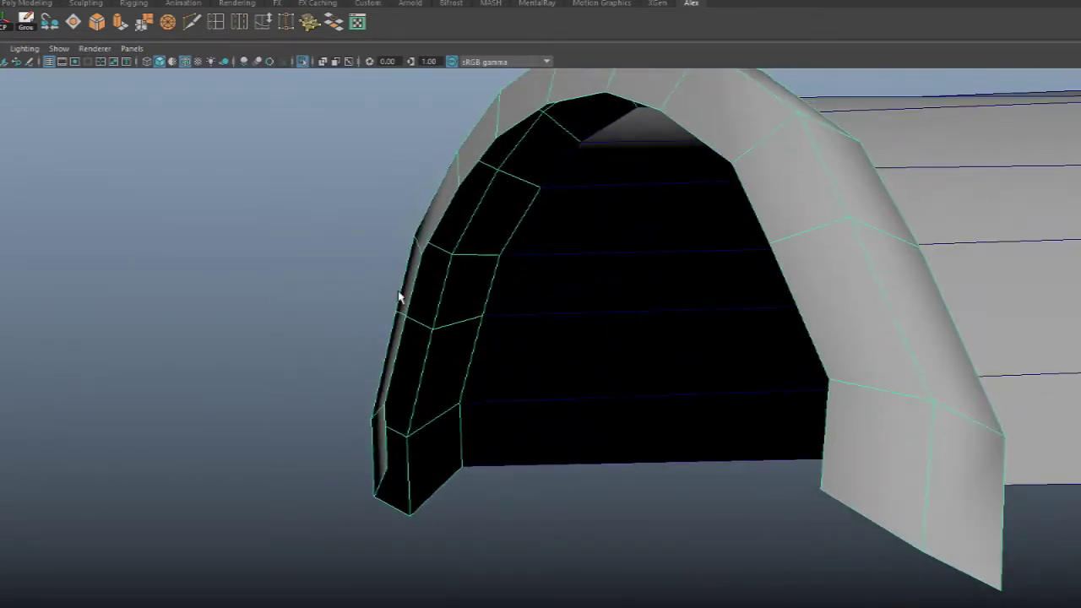
right_drag(385, 253, 386, 294)
scroll(444, 321, up, 3)
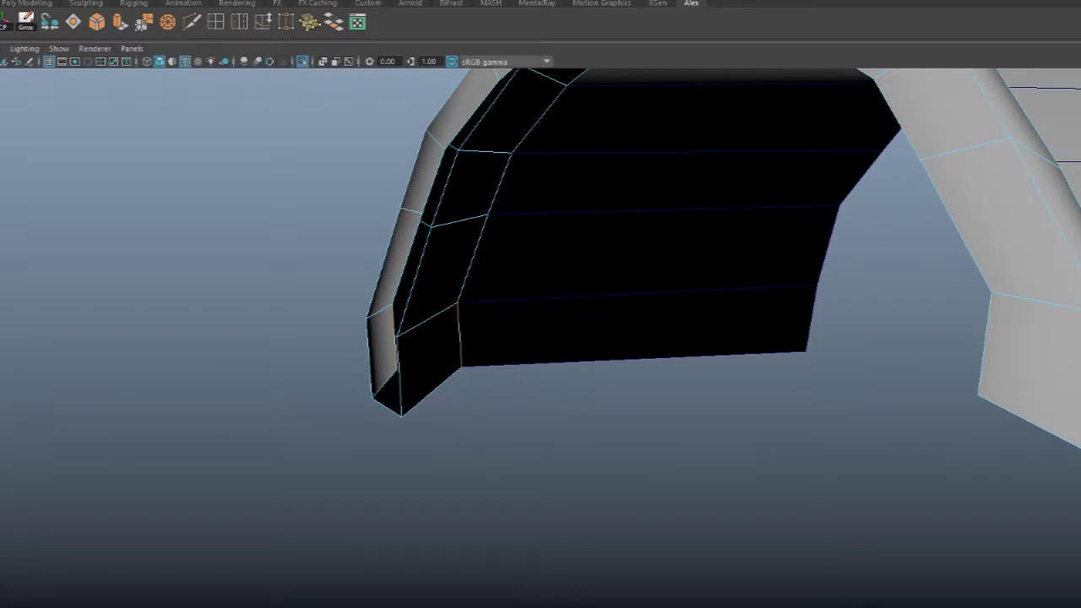
click(1080, 291)
click(1068, 409)
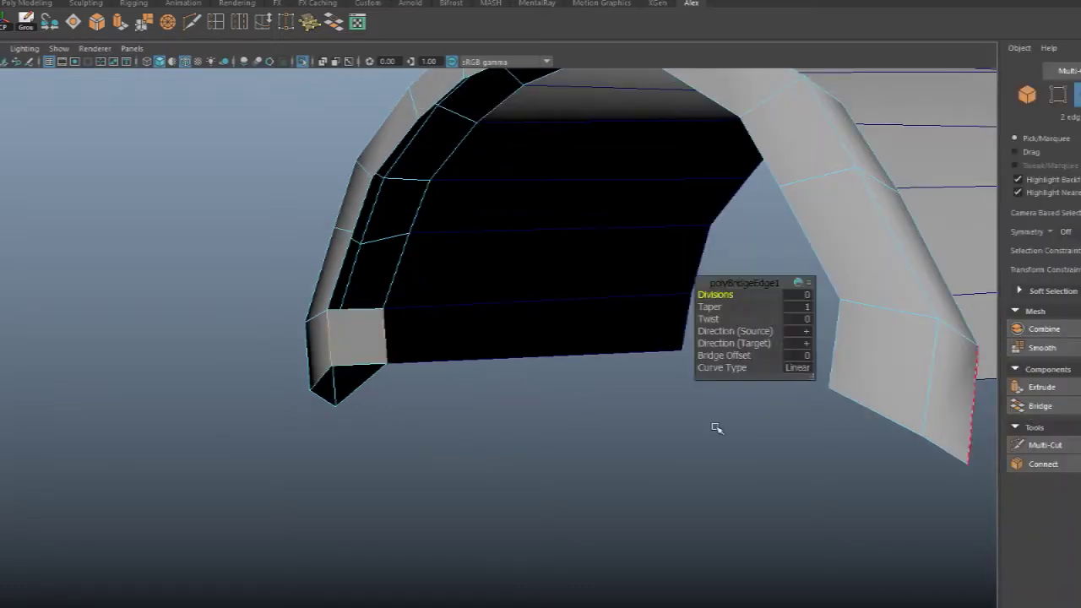
- Bridge the next facing edge pairs on the rim's inner side, working up from the filled lower end toward the crown
alt+drag(533, 420, 497, 473)
click(348, 344)
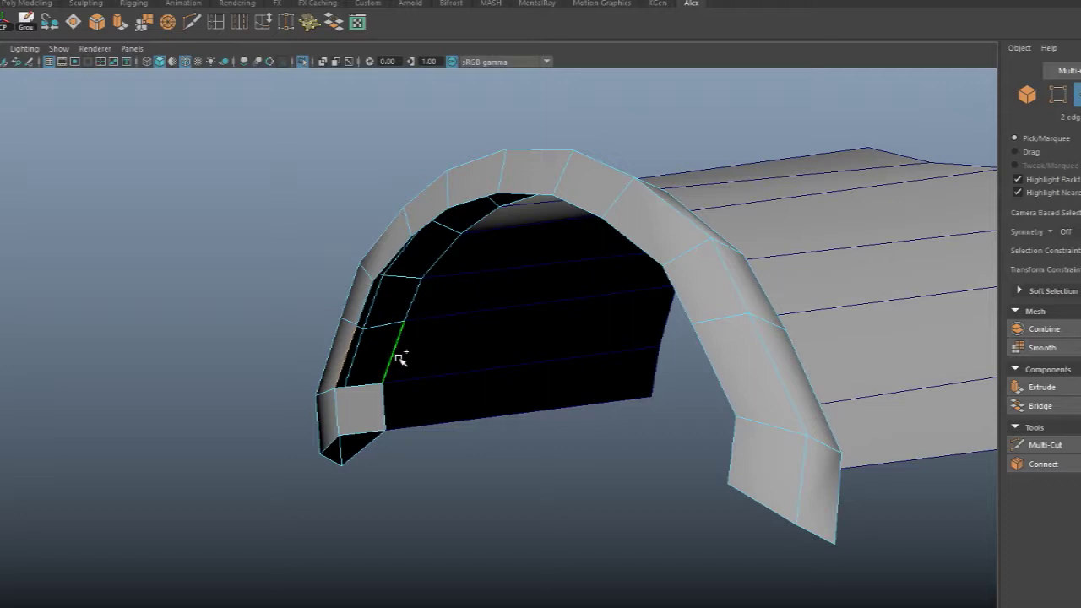
key(g)
click(365, 299)
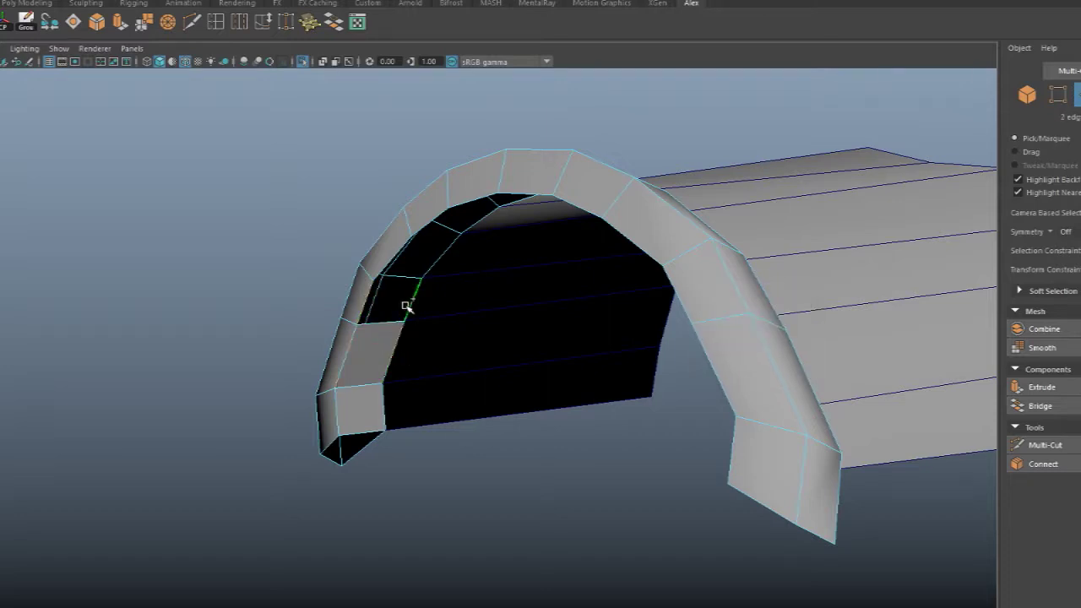
key(g)
click(390, 255)
key(g)
click(490, 218)
key(g)
- Bridge the next four pairs of facing inner edges across the crown of the arched rim
scroll(549, 278, up, 2)
alt+drag(547, 276, 526, 188)
click(468, 218)
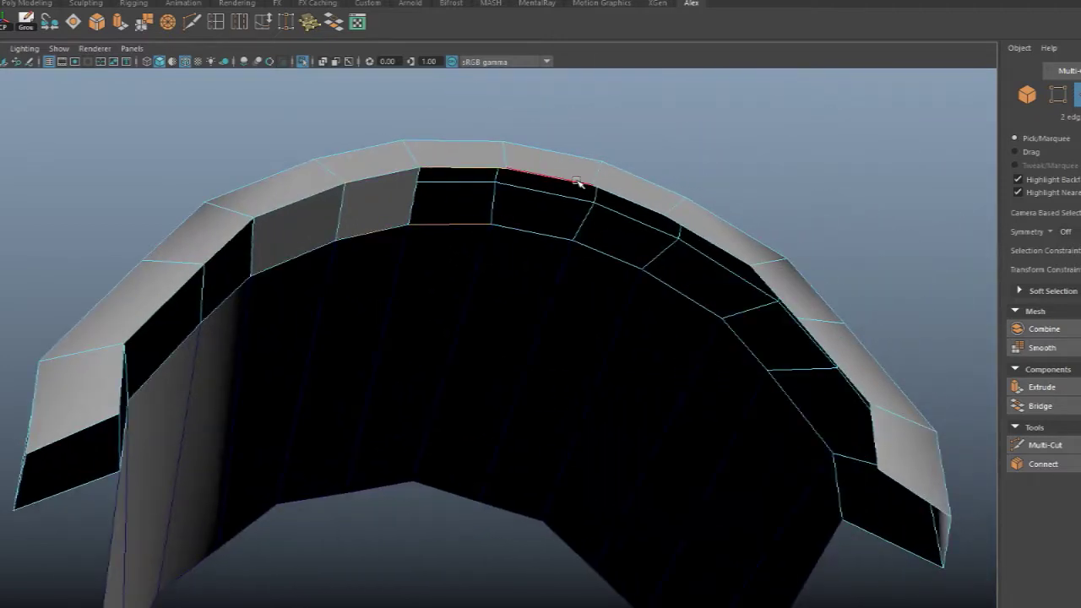
key(g)
click(548, 234)
key(g)
click(631, 255)
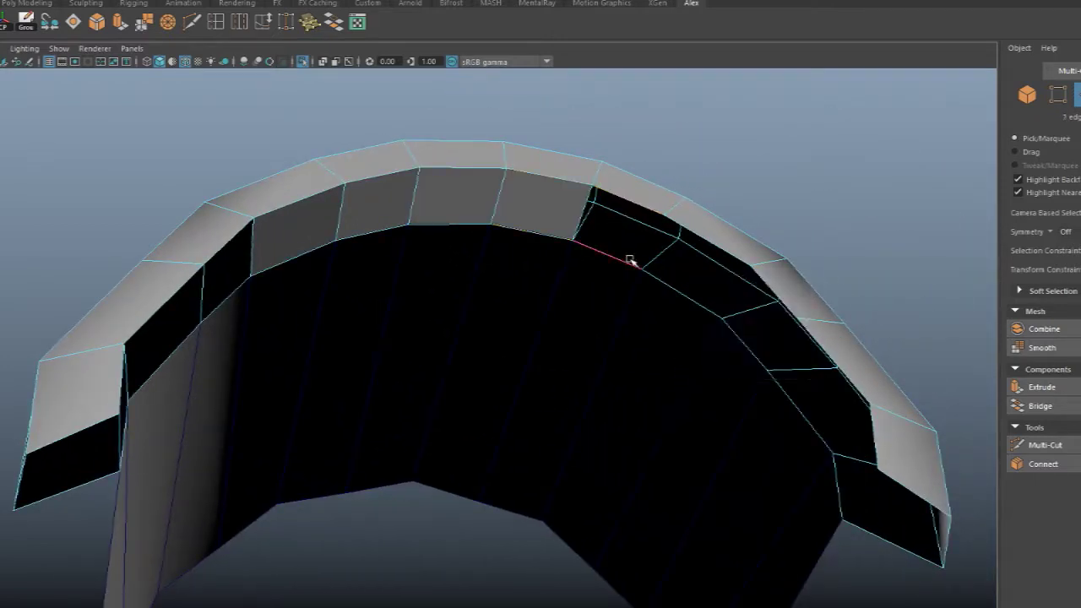
key(g)
click(694, 278)
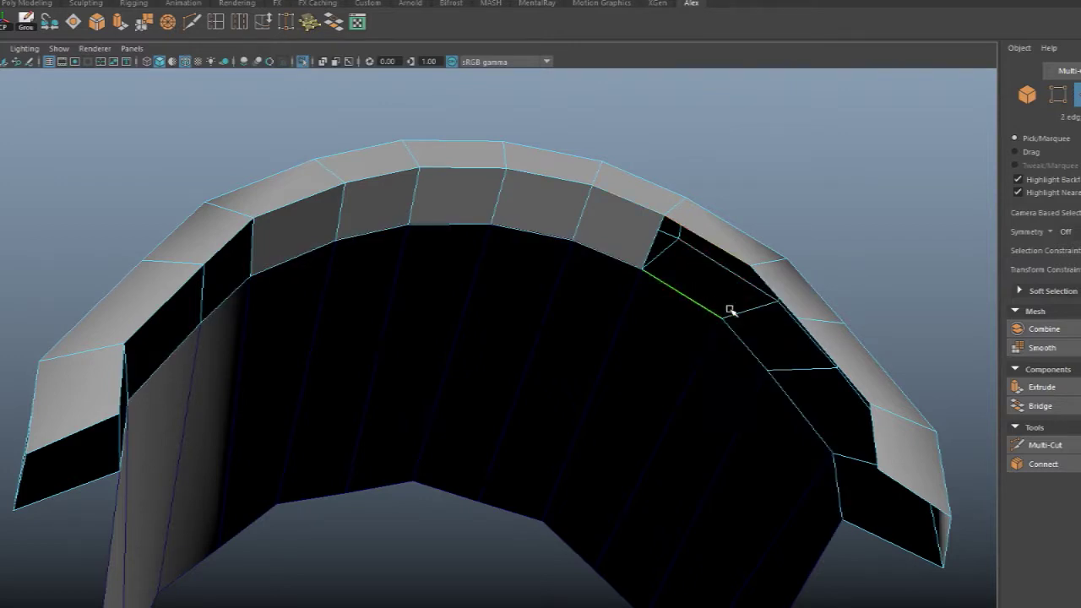
key(g)
- Bridge the remaining facing inner edge pairs down the open side of the rim and return to object mode
alt+drag(773, 222, 714, 255)
click(642, 311)
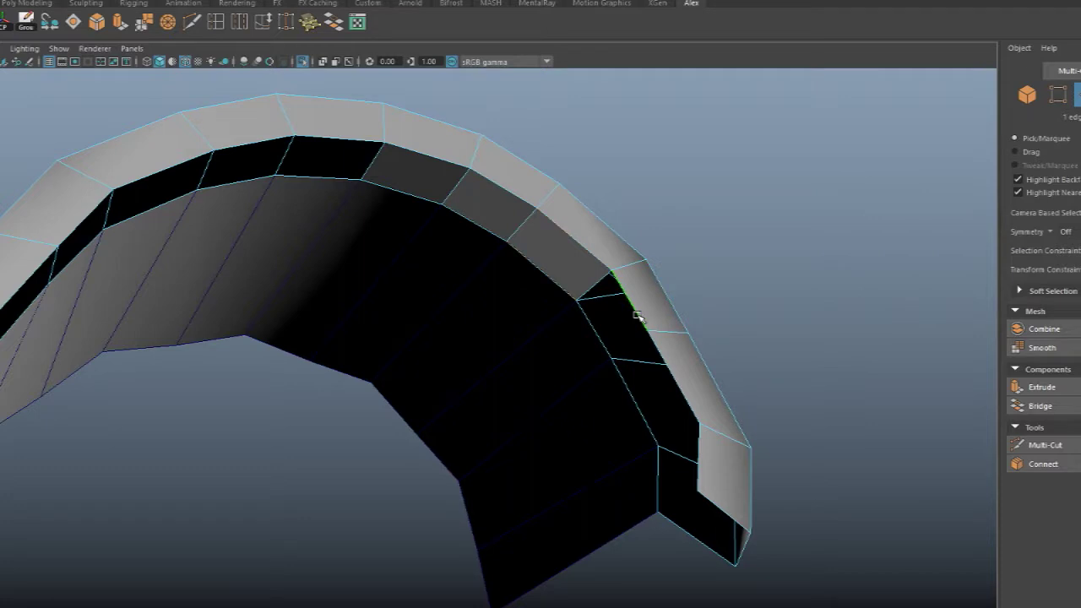
key(g)
click(686, 369)
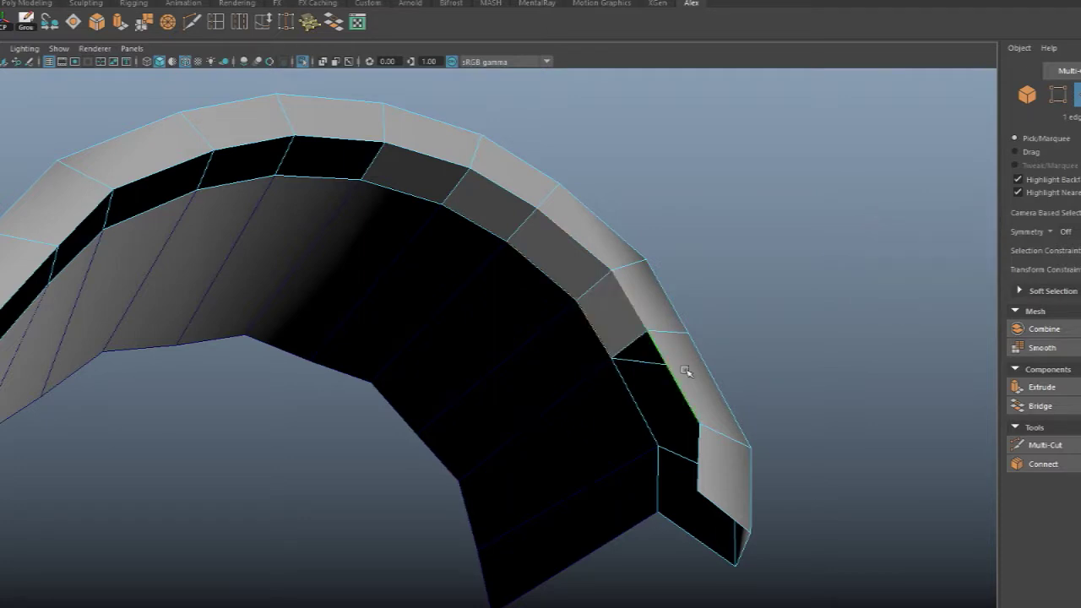
key(g)
click(697, 461)
shift+click(658, 478)
key(g)
click(714, 201)
key(F8)
alt+drag(752, 181, 581, 301)
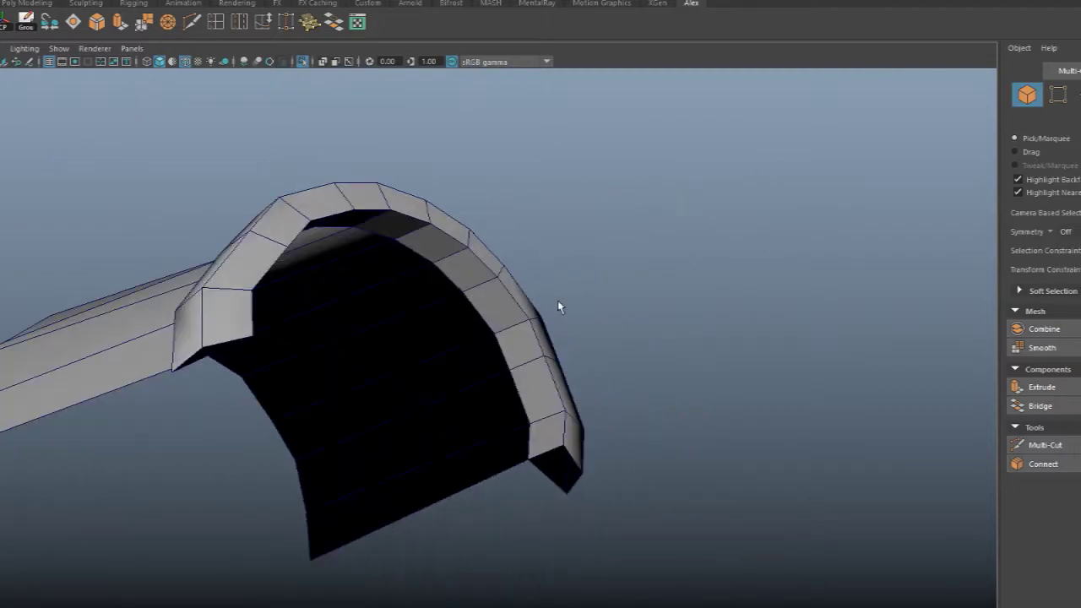
- Select the arched rim and adjust its scale slightly around the cabin's front opening
click(504, 317)
alt+drag(503, 317, 478, 277)
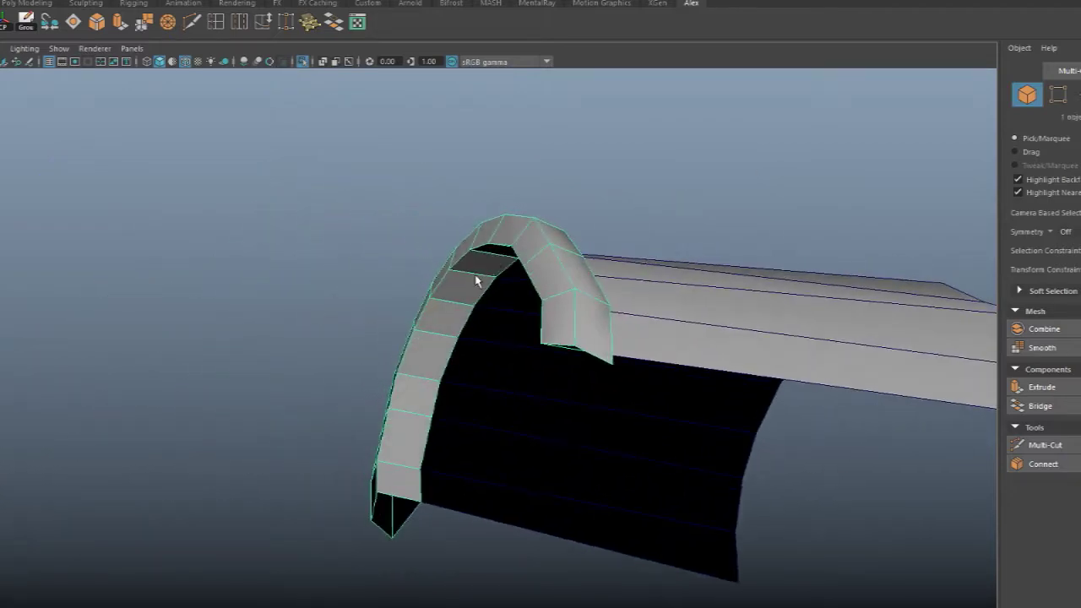
alt+right_drag(477, 276, 543, 216)
key(f)
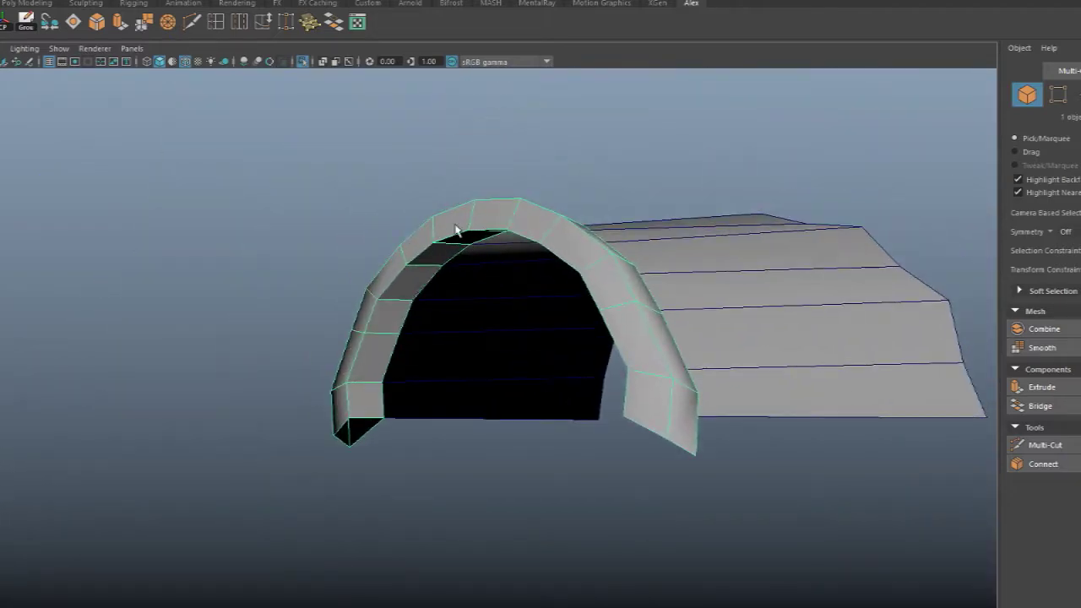
alt+drag(506, 251, 475, 231)
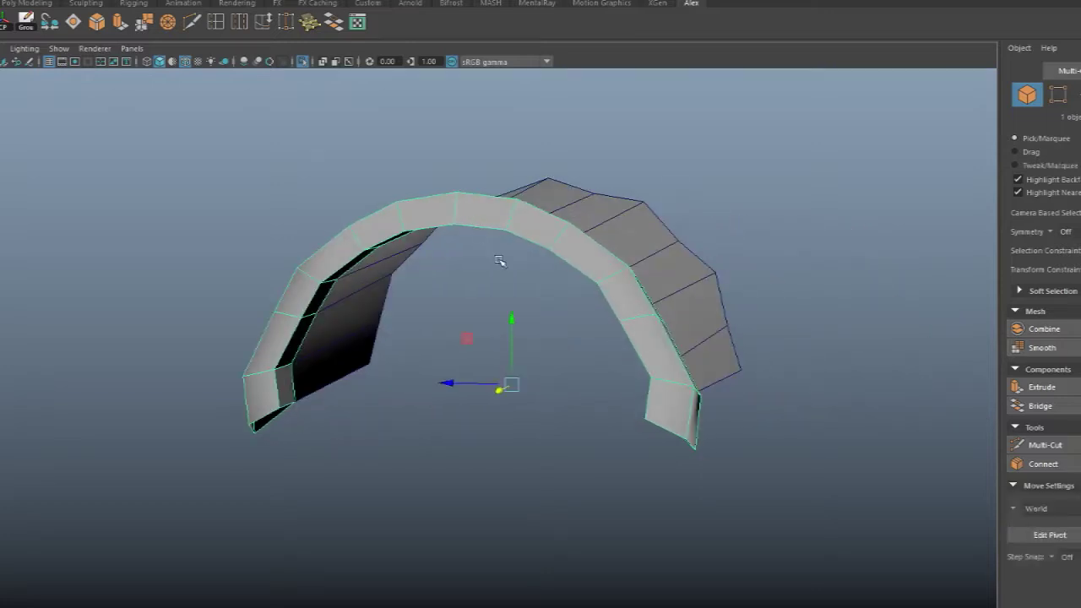
alt+drag(508, 281, 536, 281)
alt+drag(400, 346, 503, 294)
drag(408, 325, 410, 325)
alt+drag(572, 216, 472, 222)
- Lower the arched rim slightly relative to the cabin's front edge
click(598, 249)
right_drag(596, 253, 430, 224)
alt+drag(389, 213, 431, 207)
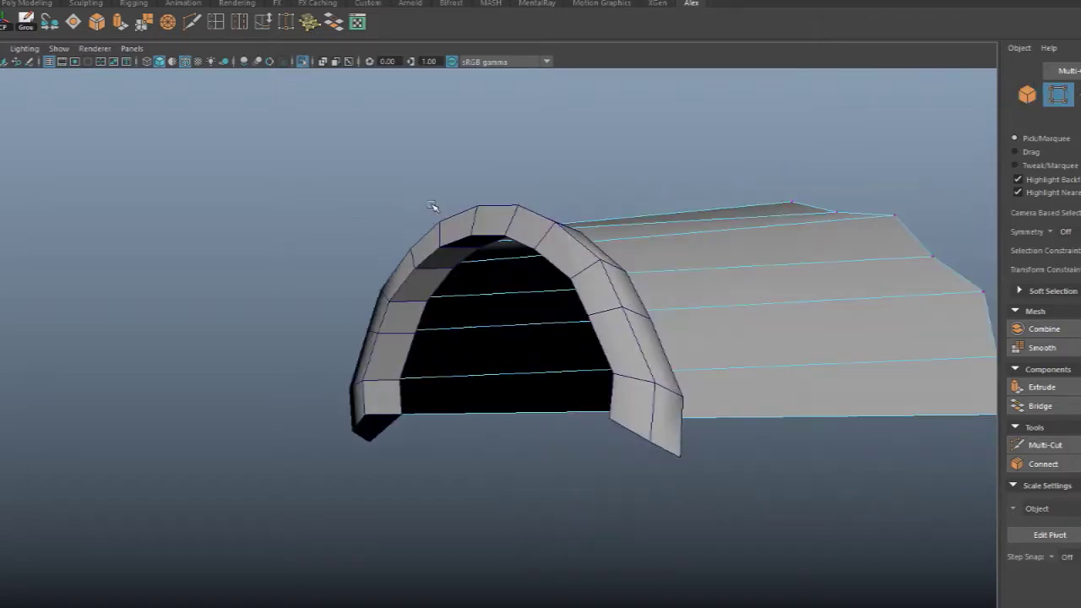
click(432, 206)
click(516, 171)
alt+drag(515, 170, 781, 265)
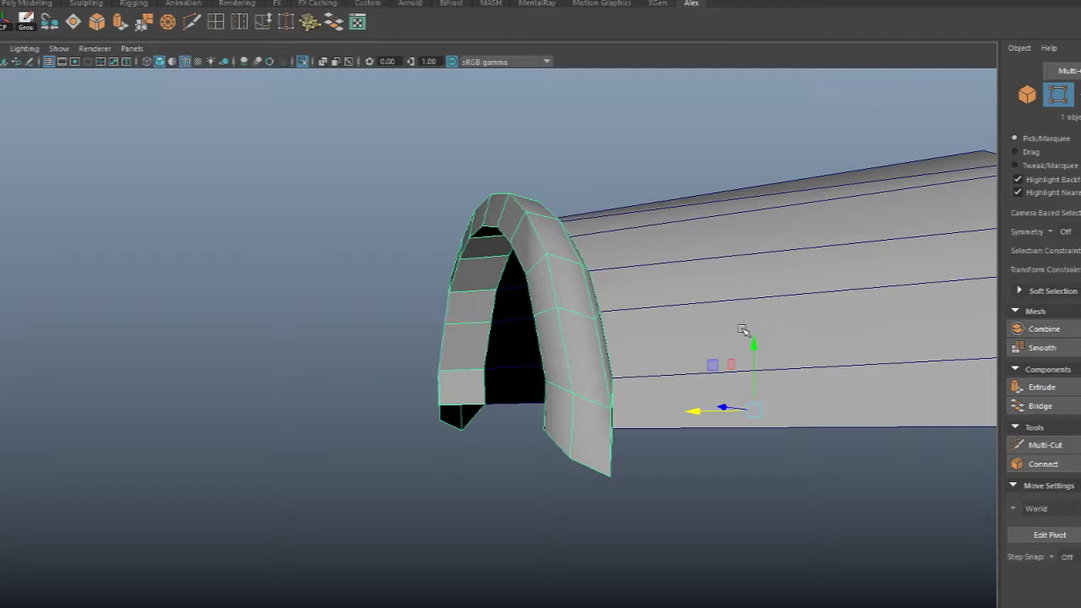
click(753, 348)
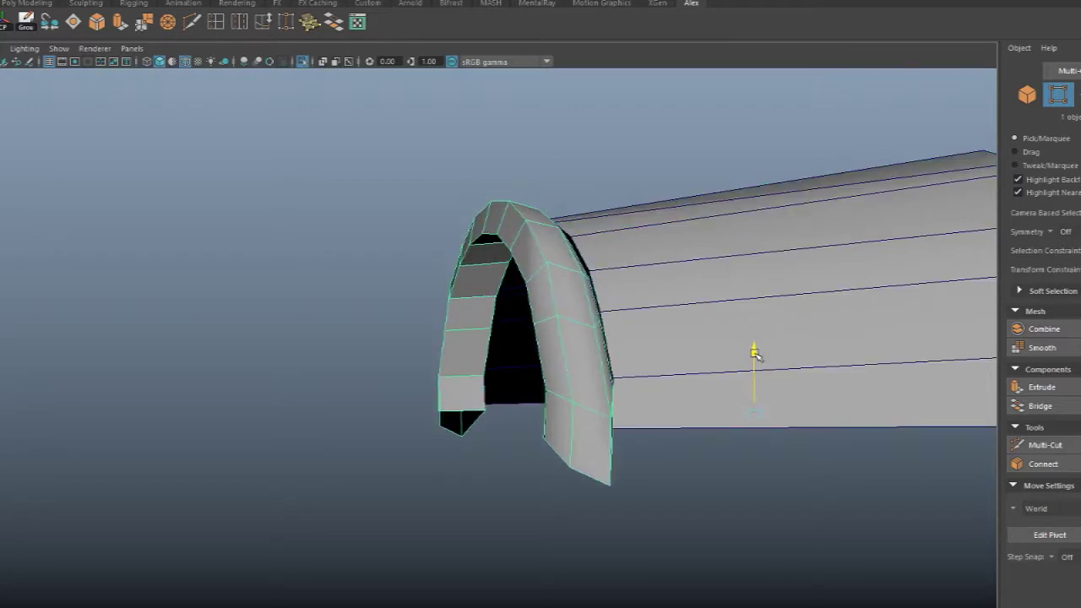
- Scale and shift the cabin shell's 13 front vertices so its edge fits against the rim
alt+drag(685, 249, 638, 308)
right_drag(607, 251, 560, 245)
scroll(564, 245, down, 3)
alt+drag(574, 244, 559, 244)
alt+drag(490, 348, 380, 291)
middle_drag(380, 291, 383, 293)
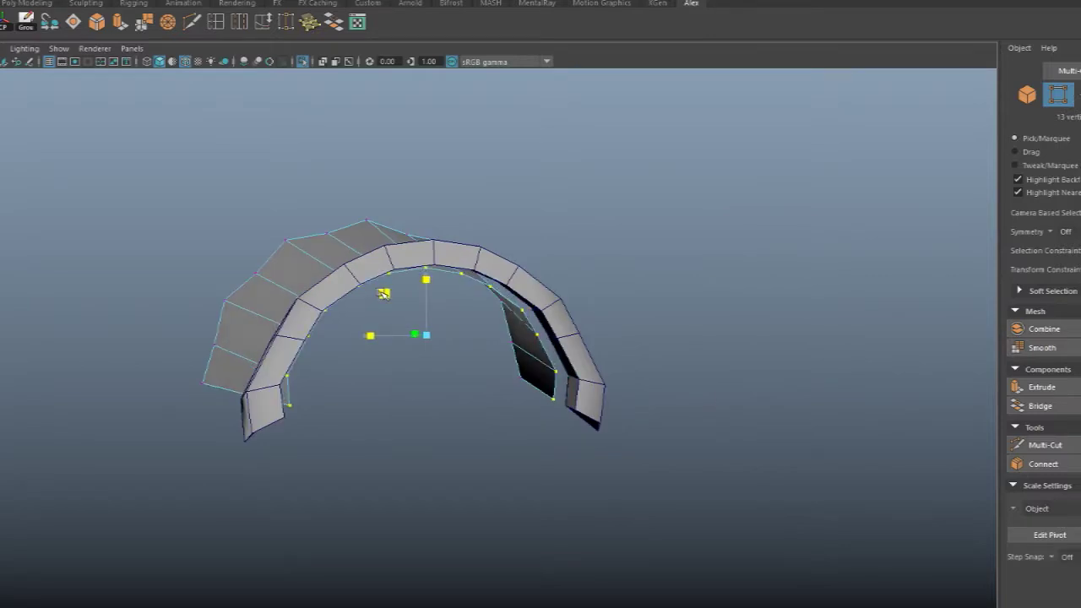
drag(382, 292, 484, 314)
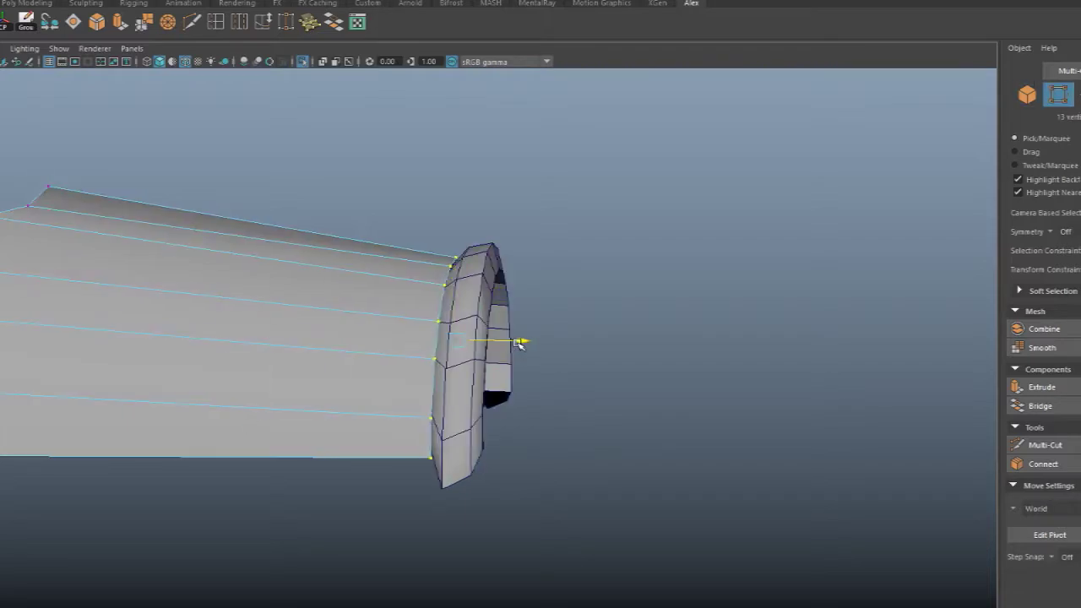
alt+drag(635, 336, 427, 338)
right_drag(429, 187, 494, 164)
- Soften all edges of the arched rim
click(464, 298)
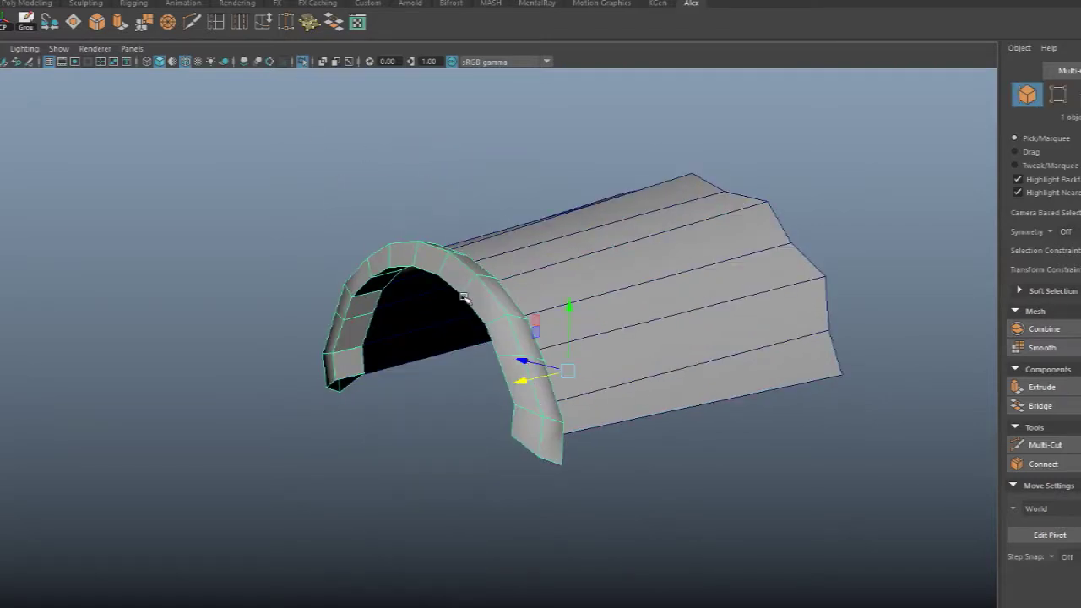
click(291, 2)
click(315, 94)
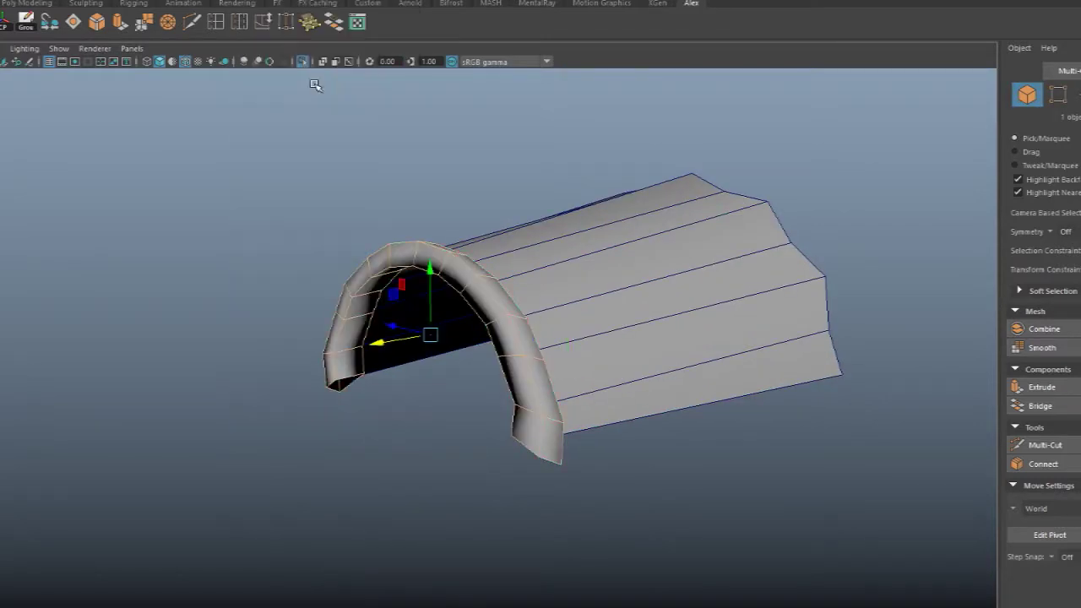
click(363, 128)
alt+drag(374, 140, 475, 236)
- Apply Soften/Harden Edges to the rim with an angle of about 80 and hide the wireframe over the shaded model
click(475, 236)
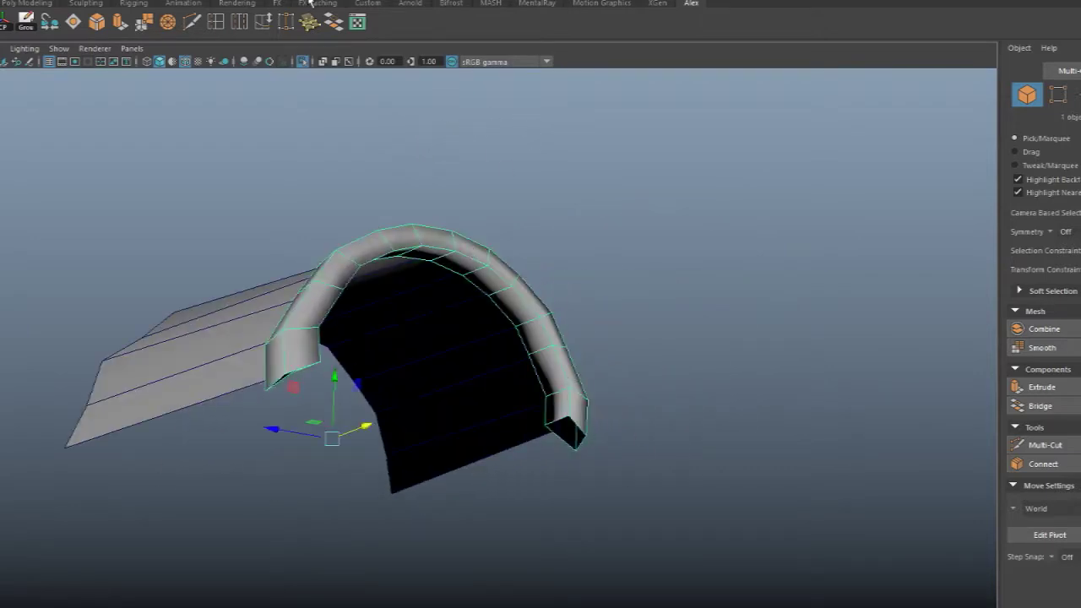
click(313, 2)
click(410, 95)
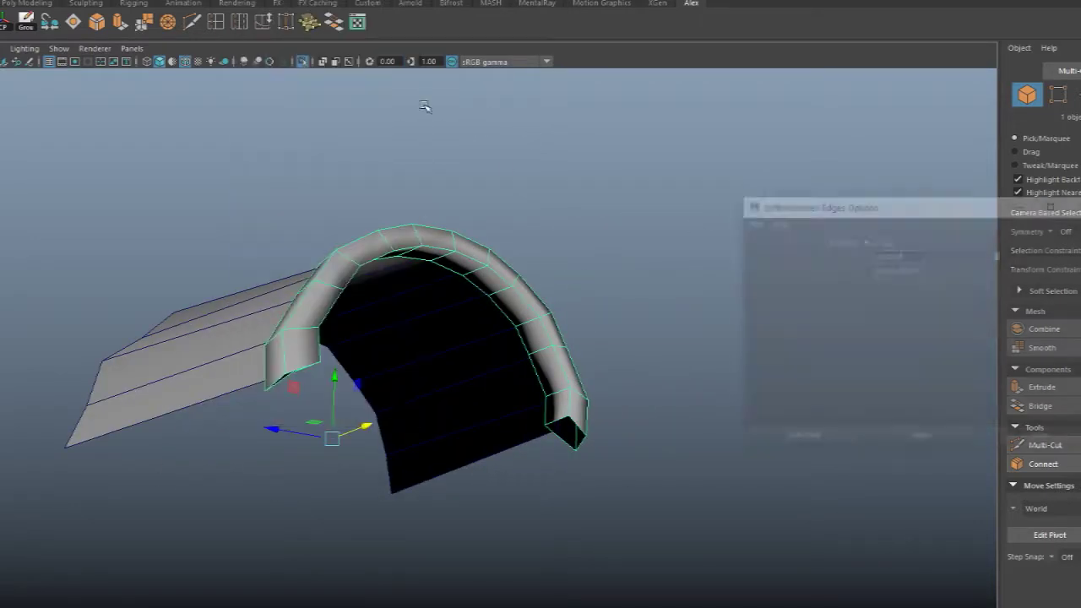
click(920, 438)
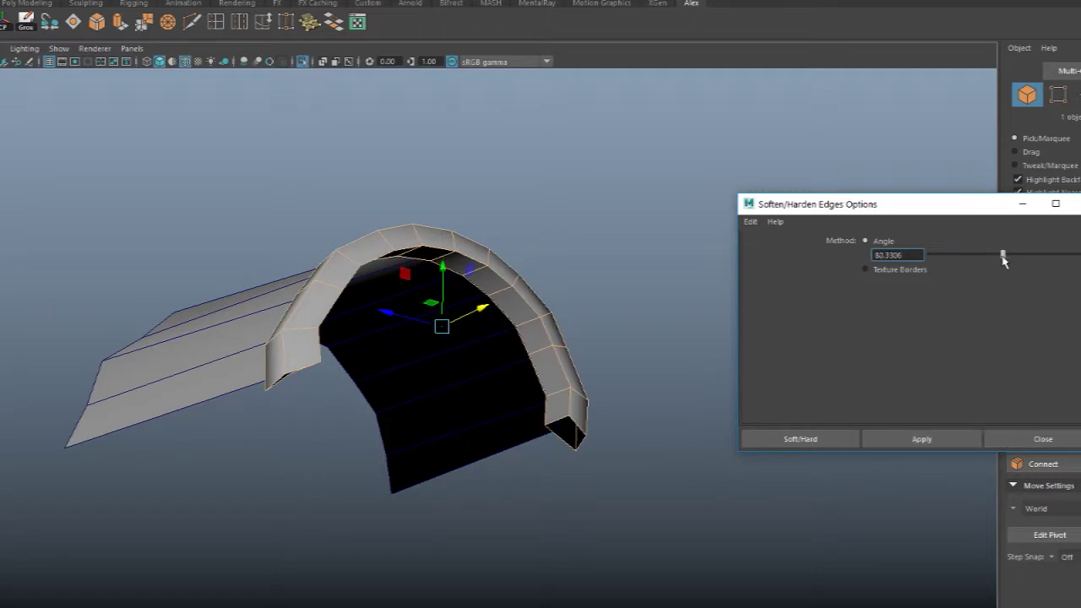
click(965, 438)
click(1013, 438)
click(639, 265)
alt+drag(639, 264, 553, 220)
click(186, 63)
- Scale the 12-edge loop along the rim's inner side and return to object mode
mouse_move(251, 186)
alt+mouse_down()
mouse_move(380, 154)
mouse_move(412, 158)
alt+mouse_up()
click(442, 246)
alt+drag(441, 246, 546, 270)
right_drag(546, 270, 555, 356)
click(567, 444)
alt+drag(567, 444, 250, 397)
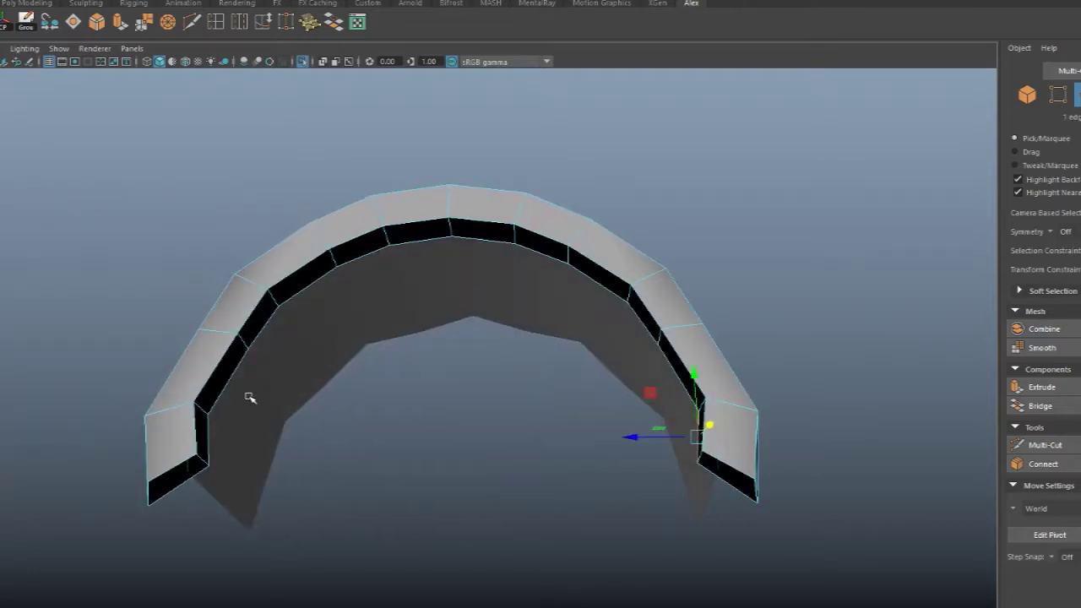
double_click(216, 434)
alt+drag(402, 321, 335, 299)
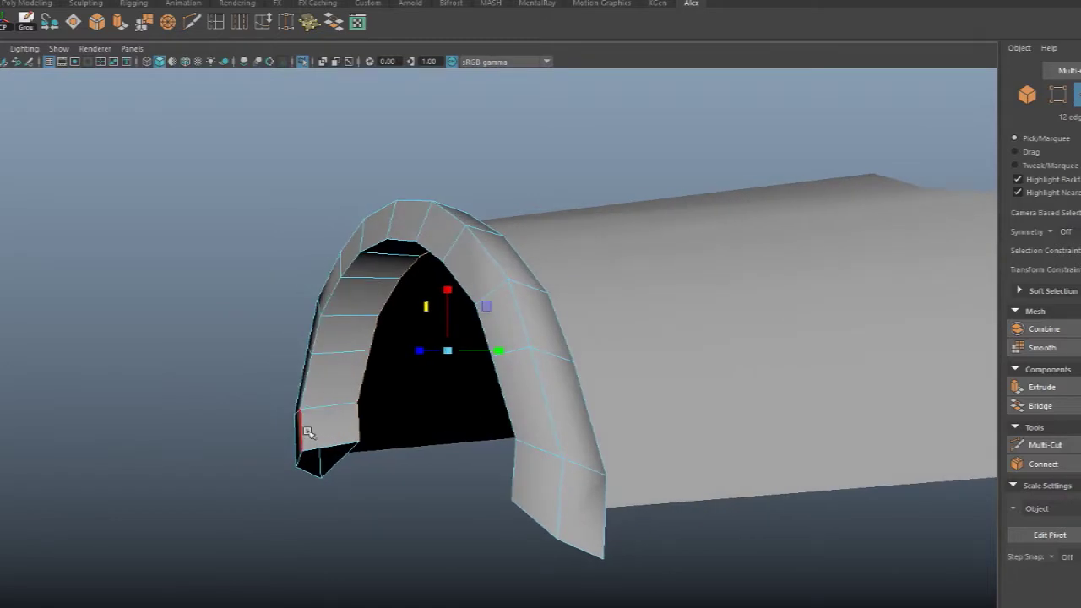
alt+drag(309, 432, 687, 201)
right_click(619, 195)
right_drag(640, 184, 655, 179)
alt+drag(673, 174, 618, 197)
alt+drag(494, 185, 457, 114)
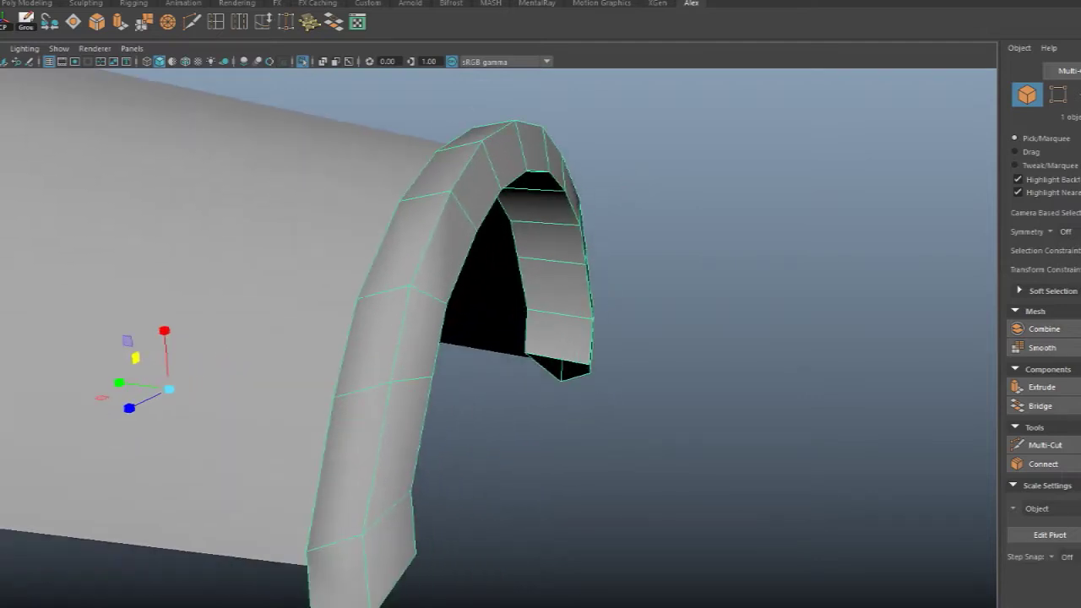
- Insert an edge loop along the middle of the rim's front face and shift it slightly forward and up
click(216, 23)
alt+drag(472, 194, 535, 185)
click(384, 195)
alt+drag(384, 195, 424, 229)
key(w)
alt+drag(593, 272, 650, 244)
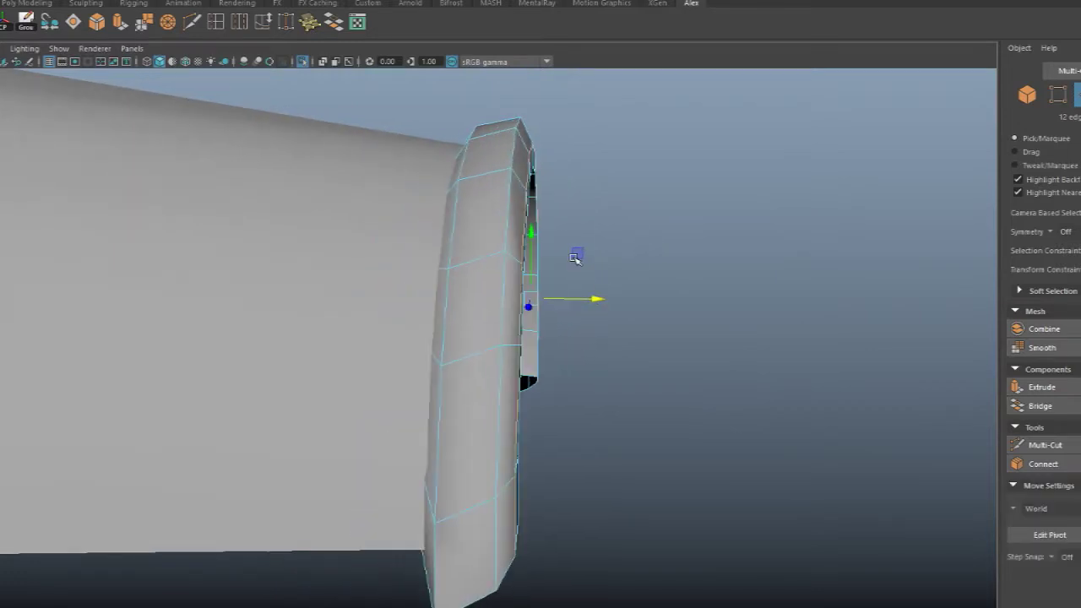
drag(531, 242, 529, 239)
alt+drag(648, 220, 405, 202)
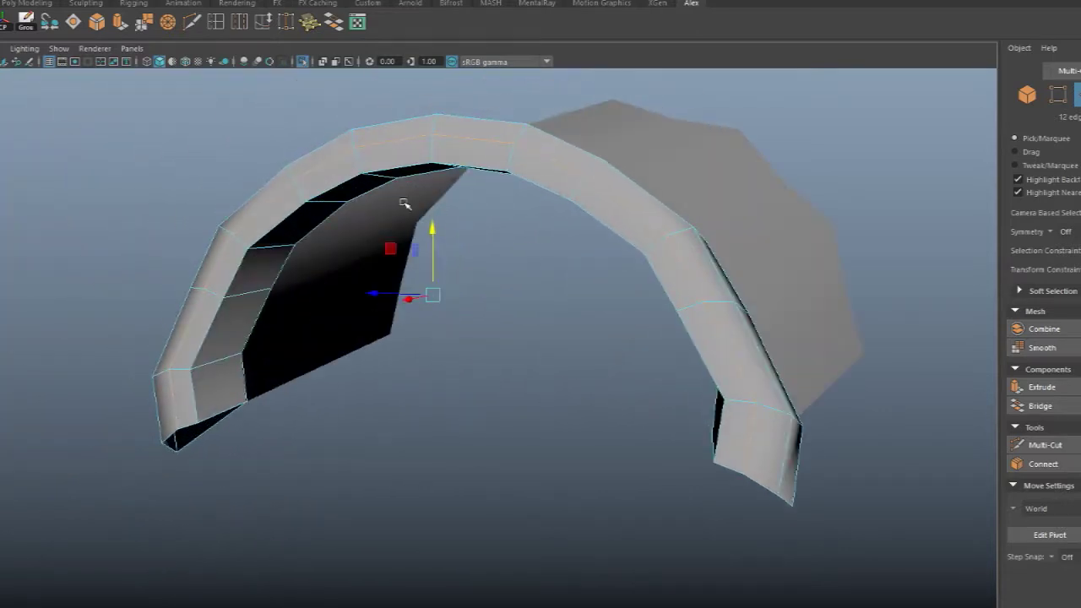
- Insert an edge loop along the middle of the rim's outer face and adjust its position and scale to round the profile
alt+drag(450, 229, 427, 211)
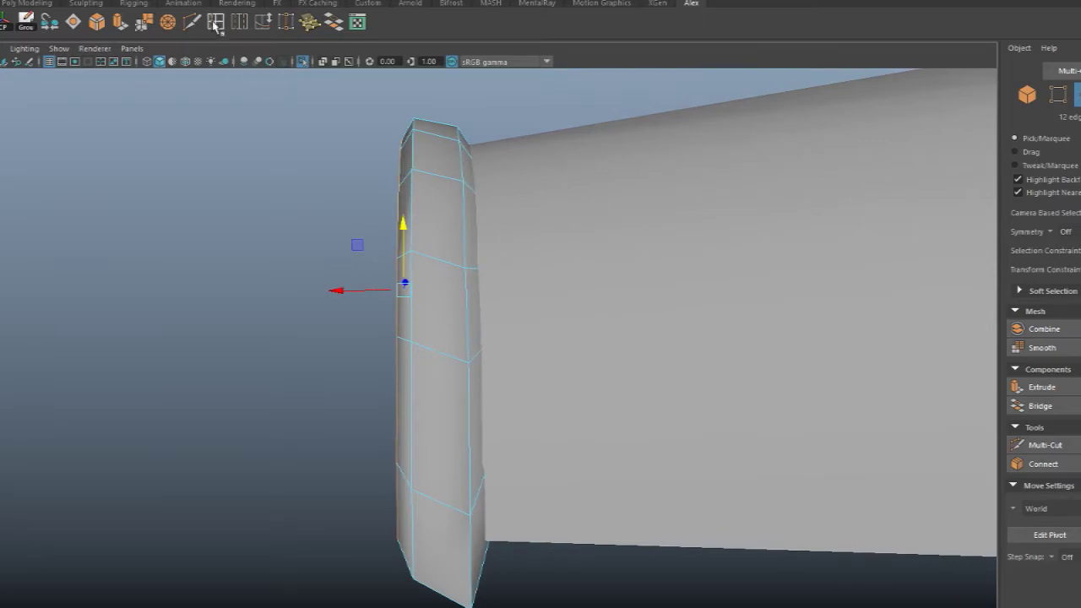
click(438, 174)
alt+drag(434, 168, 454, 176)
key(w)
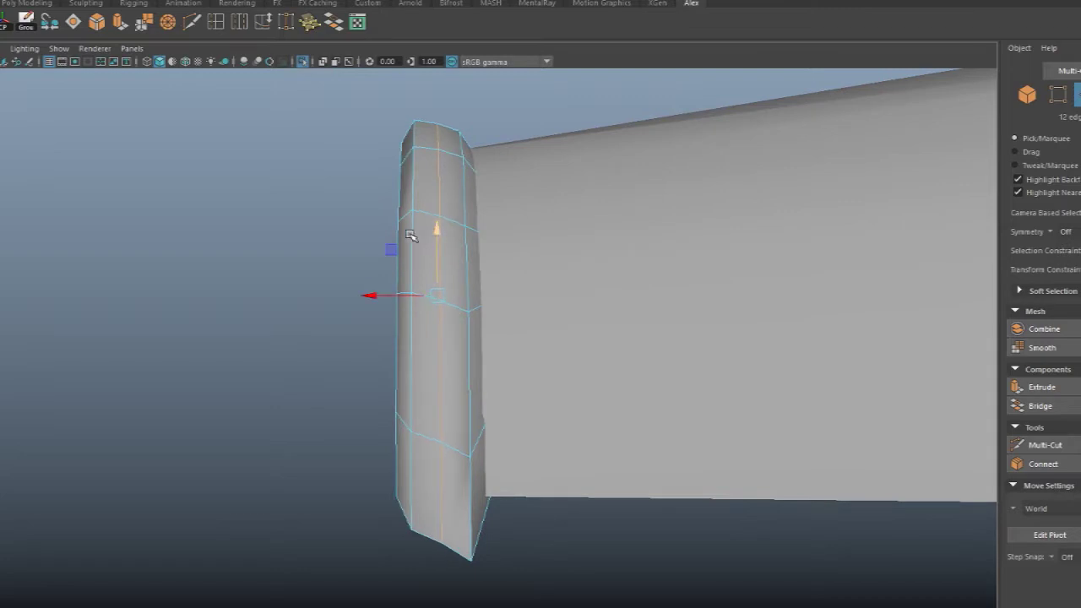
alt+drag(416, 233, 548, 237)
drag(408, 255, 506, 238)
right_drag(705, 91, 756, 74)
- Turn off the isolated view to bring back the whole airship and the reference drawing
alt+drag(701, 225, 374, 188)
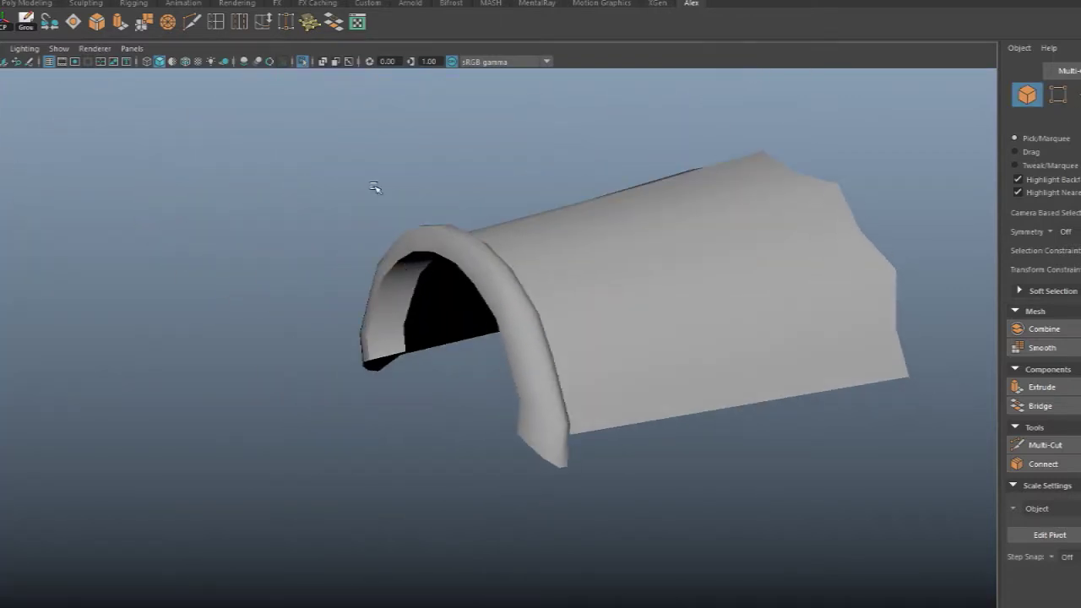
click(304, 62)
alt+drag(340, 101, 456, 295)
alt+middle_drag(456, 294, 544, 295)
alt+right_drag(545, 295, 619, 301)
alt+drag(620, 301, 626, 361)
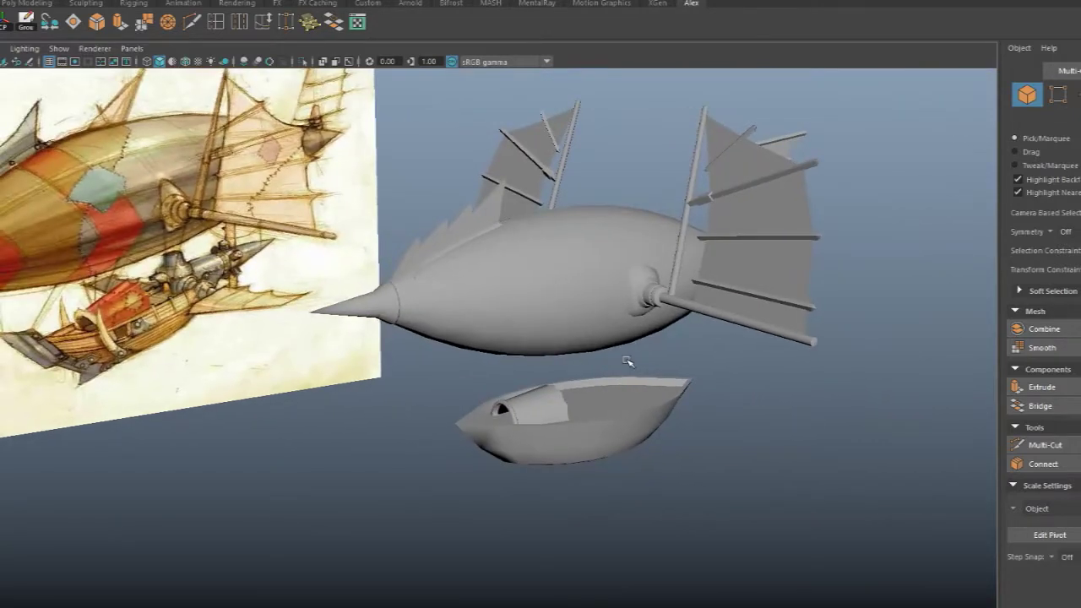
- Move the cabin shell's 13 rear vertices toward the gondola's stern to lengthen the cabin
alt+right_drag(608, 368, 644, 524)
alt+middle_drag(644, 524, 498, 386)
click(497, 386)
alt+drag(497, 386, 546, 366)
right_drag(555, 253, 622, 305)
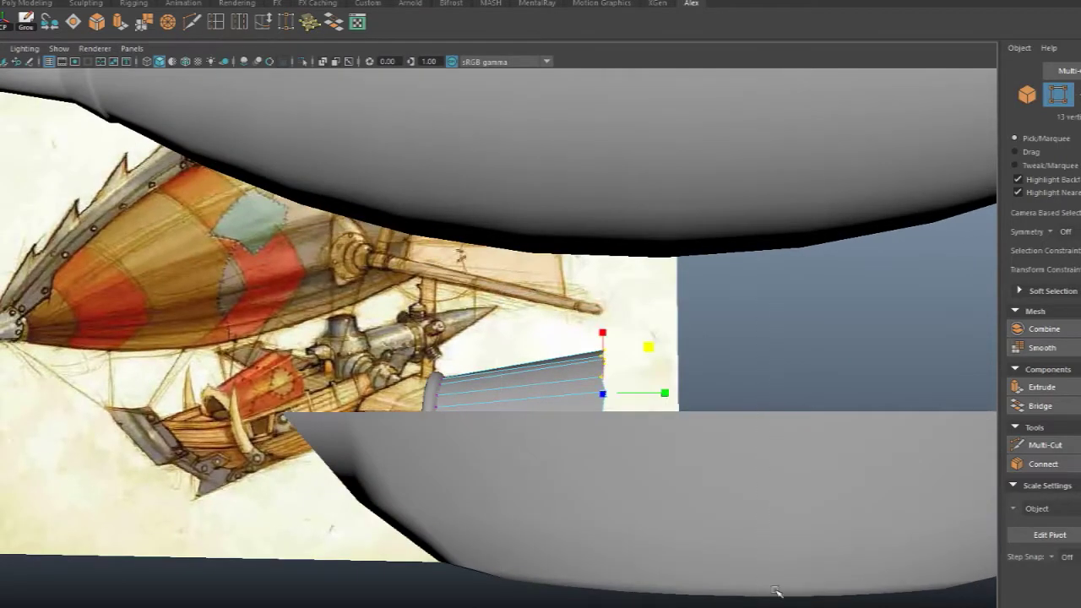
alt+drag(622, 306, 722, 478)
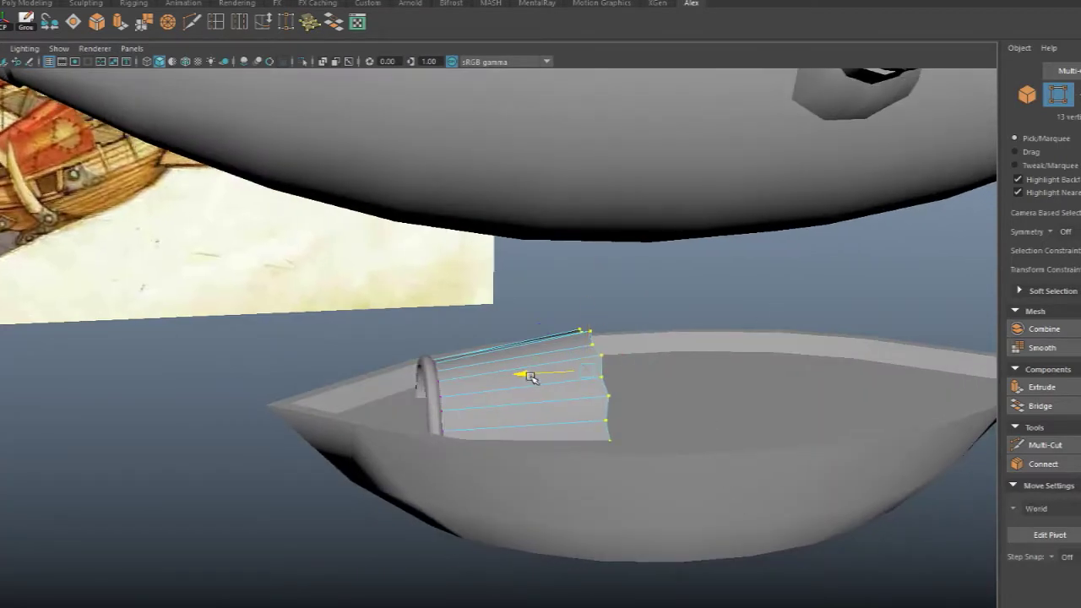
drag(527, 377, 572, 379)
right_click(468, 297)
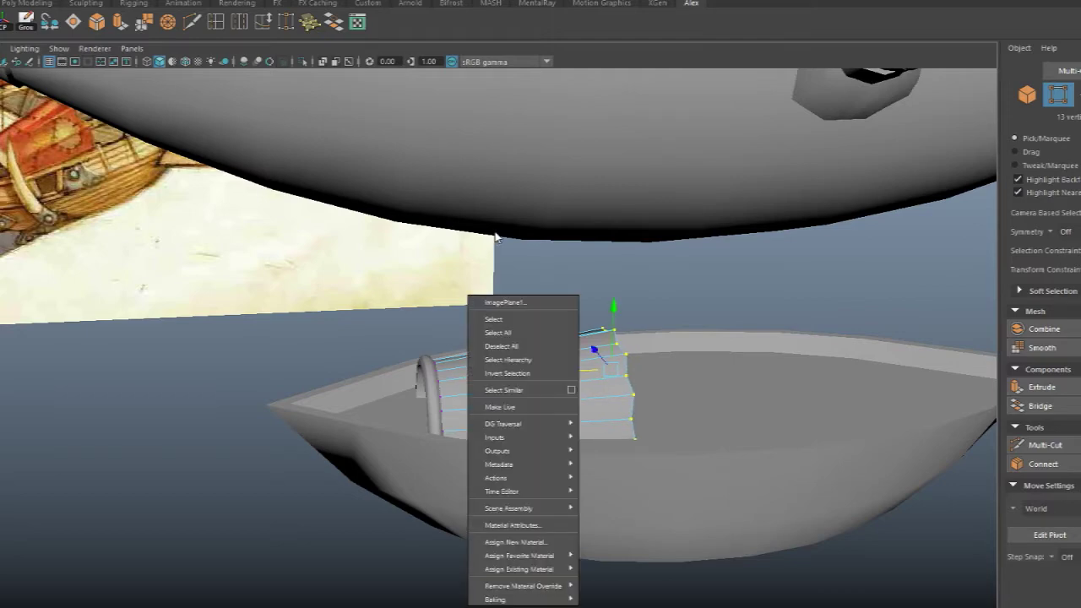
right_drag(560, 249, 555, 302)
- Select the gondola hull, cabin and rim together and raise them closer to the balloon
alt+drag(554, 302, 569, 376)
click(586, 428)
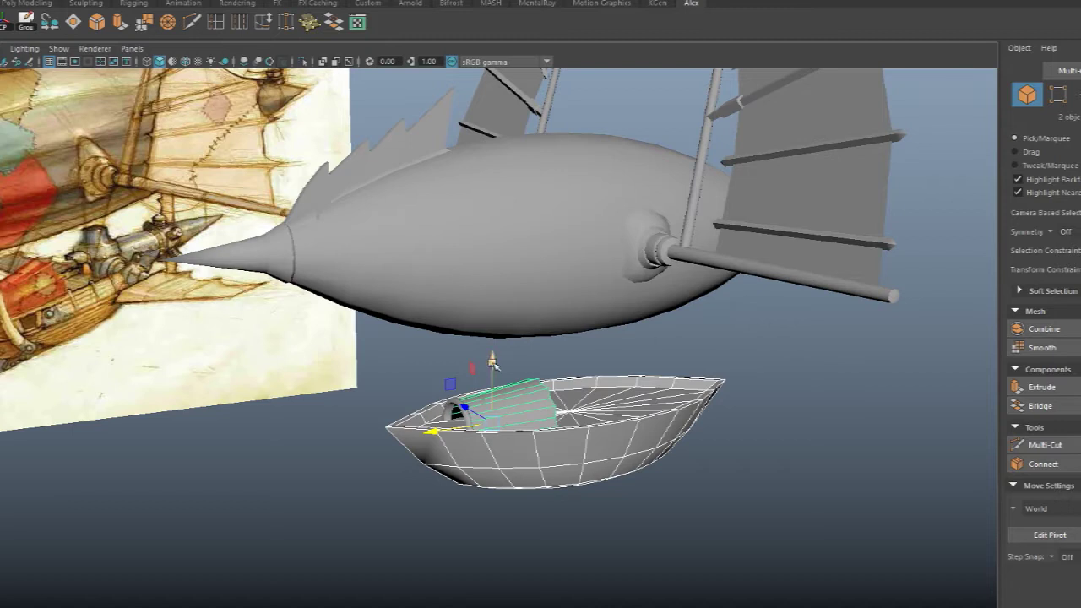
drag(404, 368, 509, 466)
drag(492, 361, 494, 348)
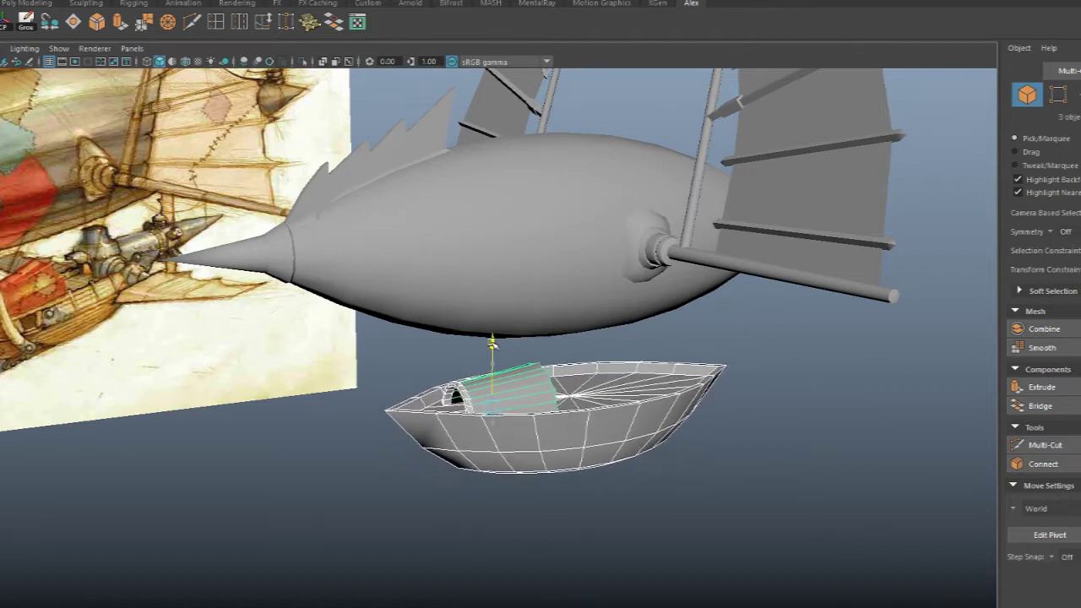
click(815, 415)
alt+drag(815, 415, 742, 420)
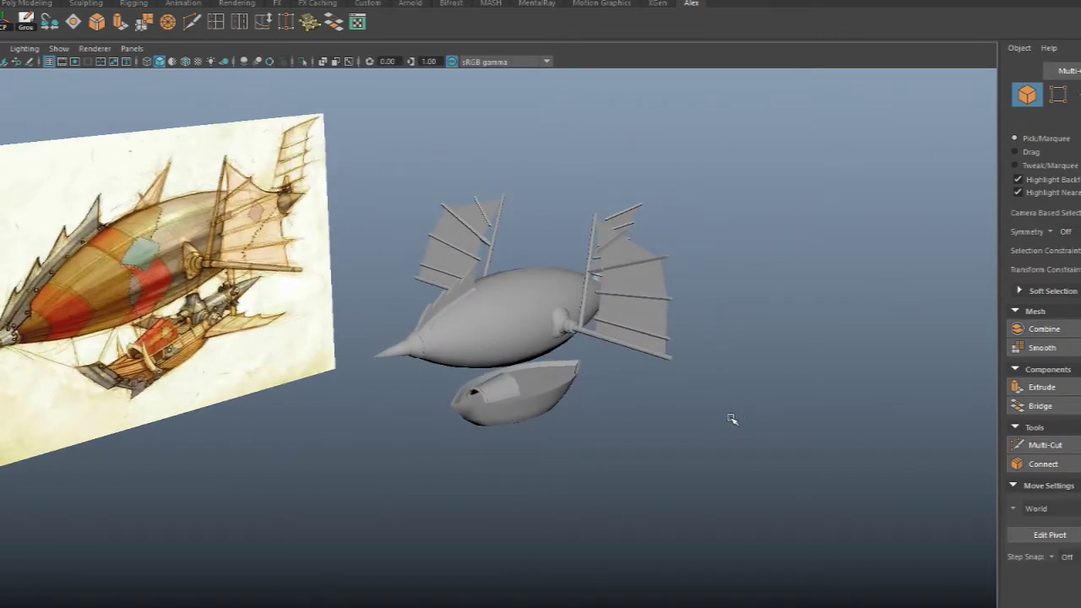
alt+right_drag(732, 419, 711, 453)
drag(483, 409, 486, 405)
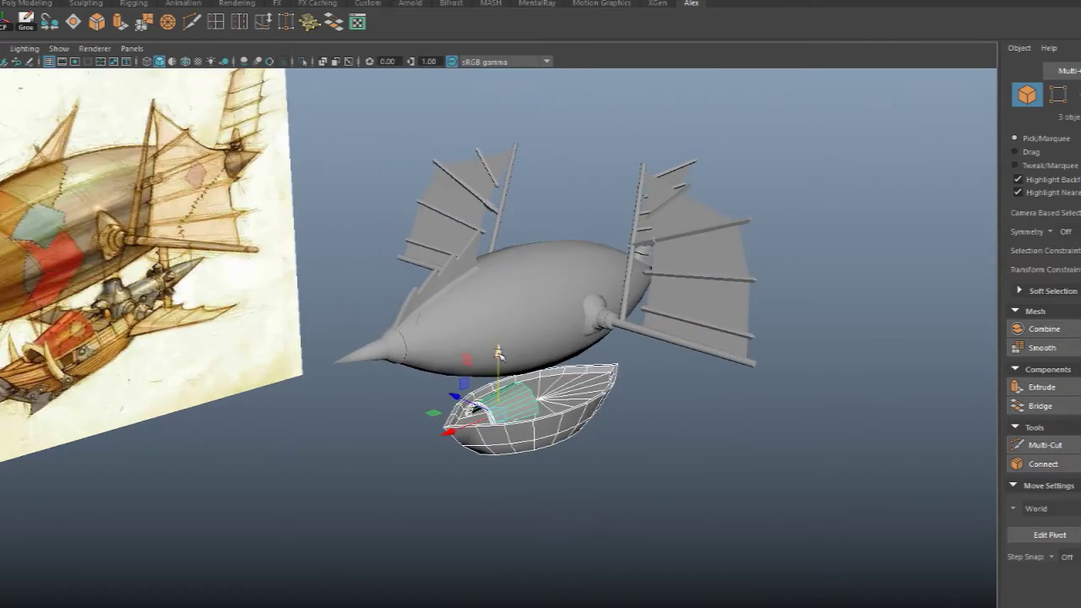
click(744, 443)
- Select the cabin shell and its arched rim and group them
alt+drag(745, 443, 513, 435)
scroll(684, 438, up, 2)
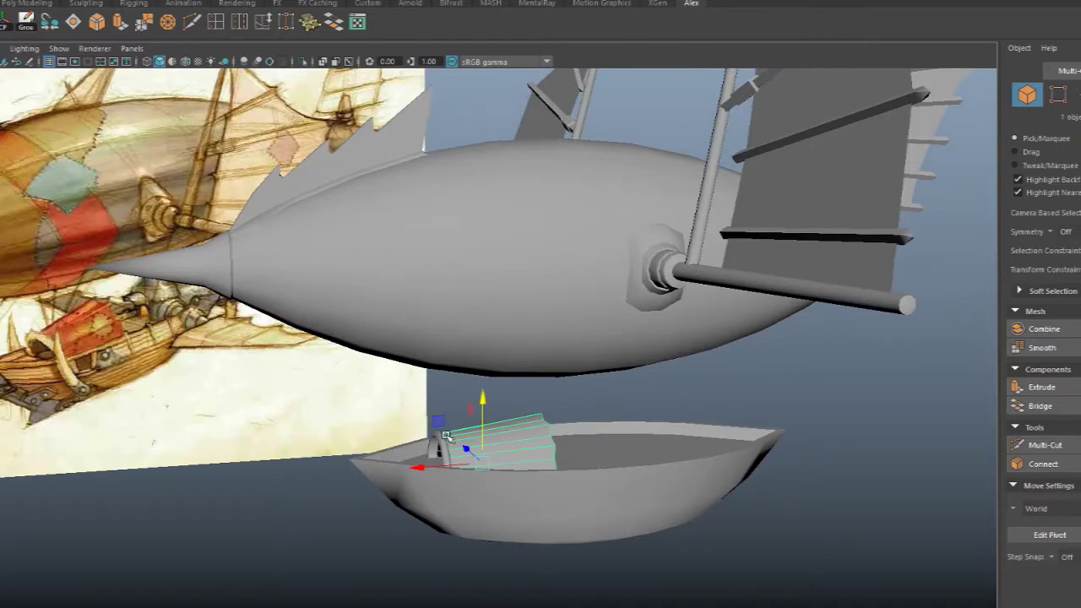
drag(416, 463, 395, 514)
click(334, 550)
alt+drag(334, 550, 475, 502)
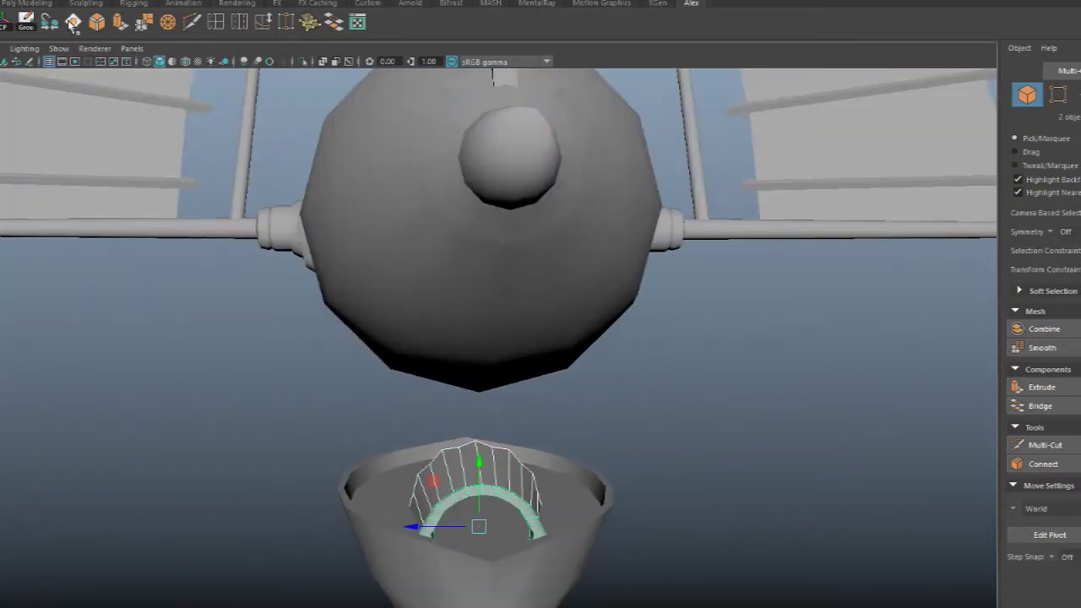
click(26, 26)
- Scale the cabin group across its width to fit inside the gondola hull
alt+drag(743, 460, 629, 399)
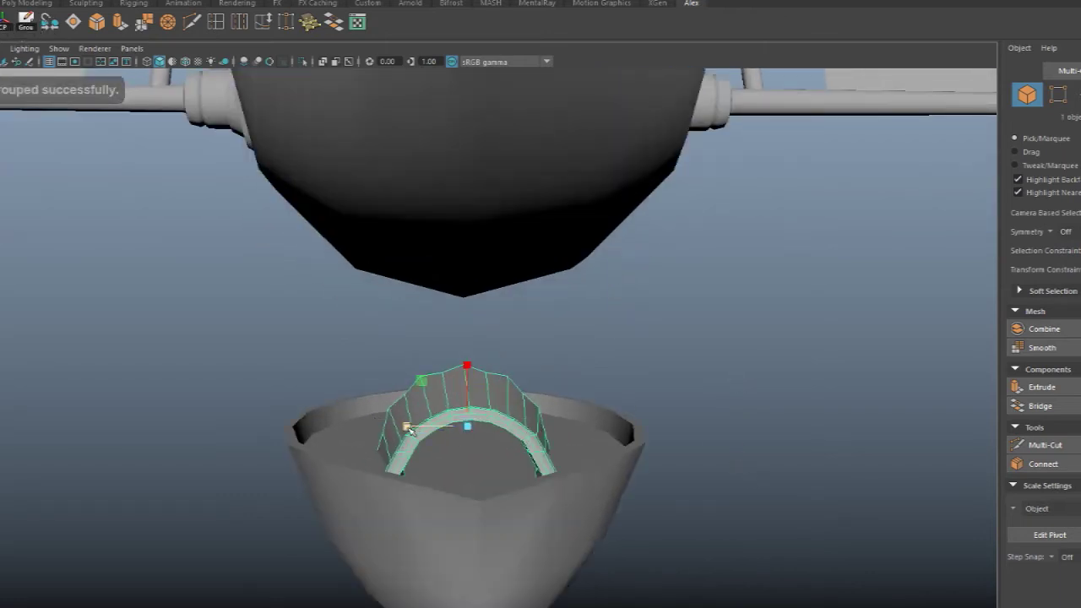
drag(411, 428, 416, 427)
mouse_move(547, 392)
alt+mouse_down()
mouse_move(574, 374)
mouse_move(537, 379)
alt+mouse_up()
click(300, 336)
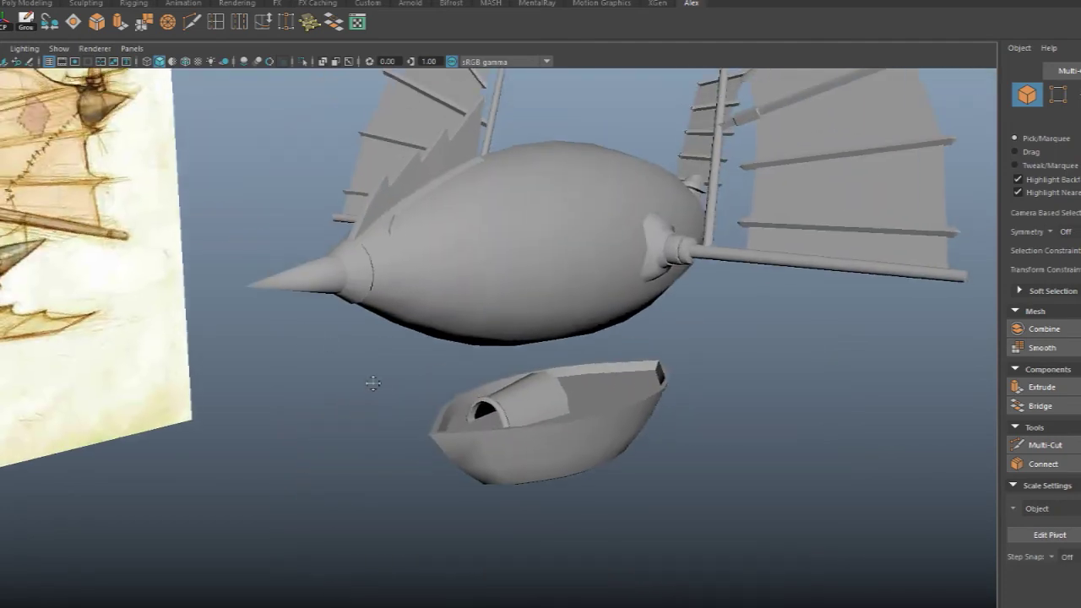